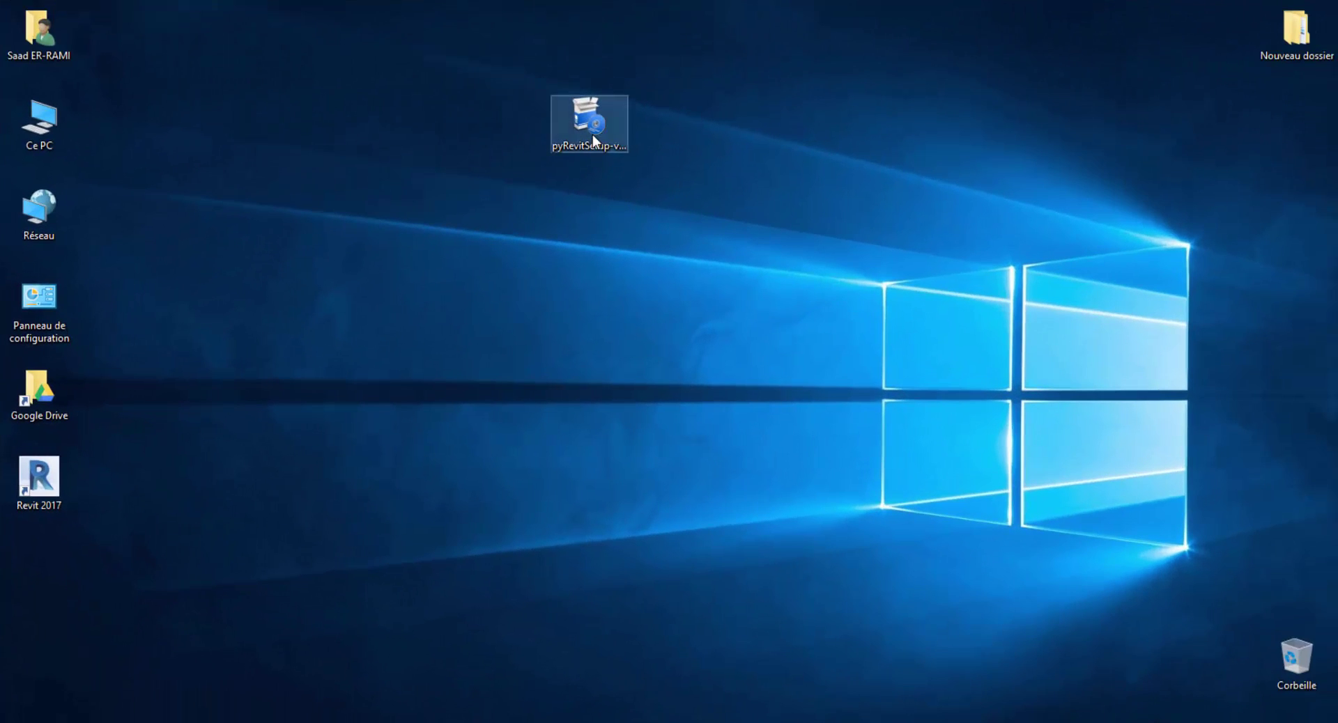
Install pyRevit v4 into its default AppData Roaming folder after accepting the licence
left_click(605, 156)
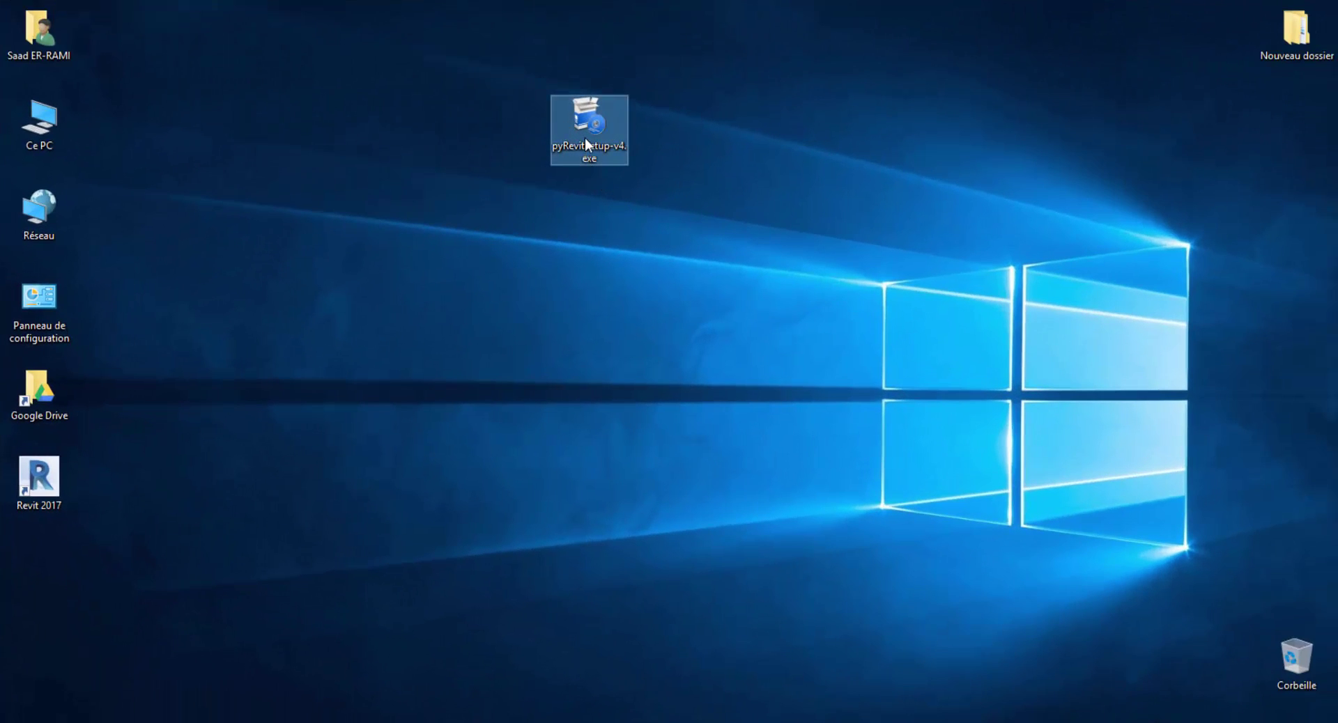
double_click(586, 143)
left_click(709, 391)
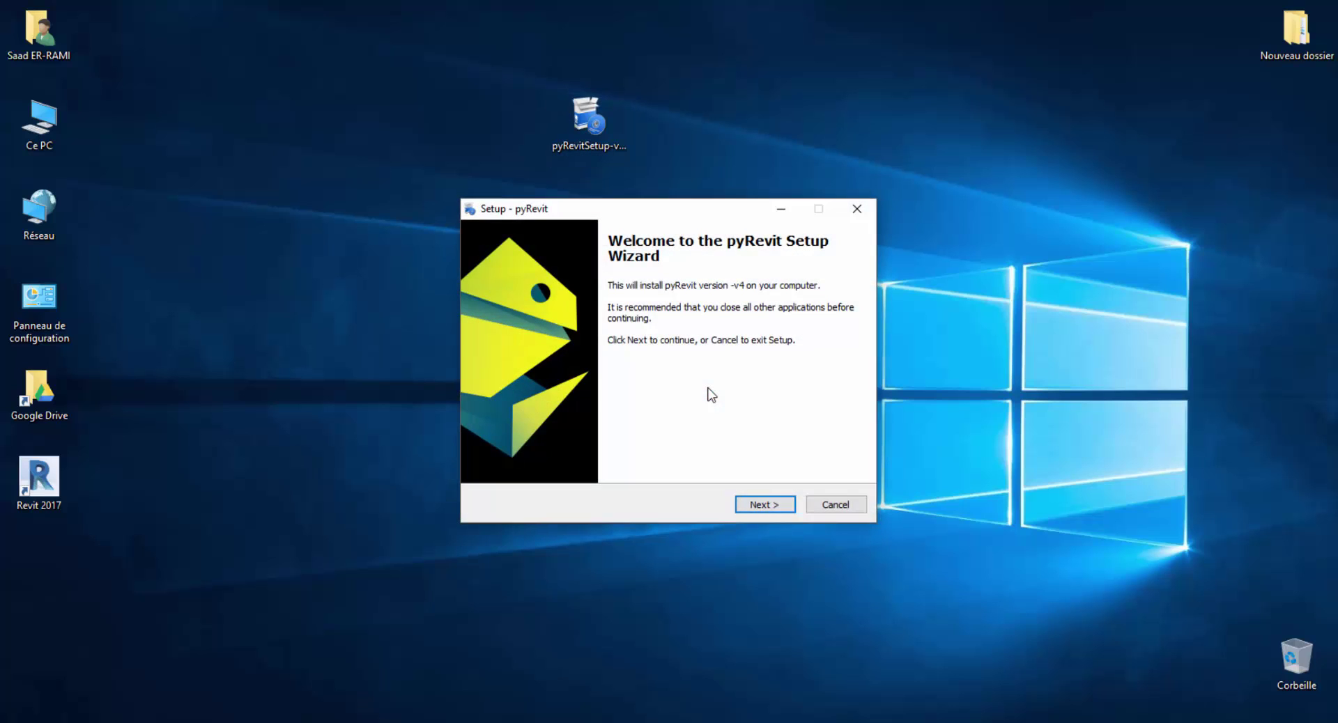
left_click(752, 506)
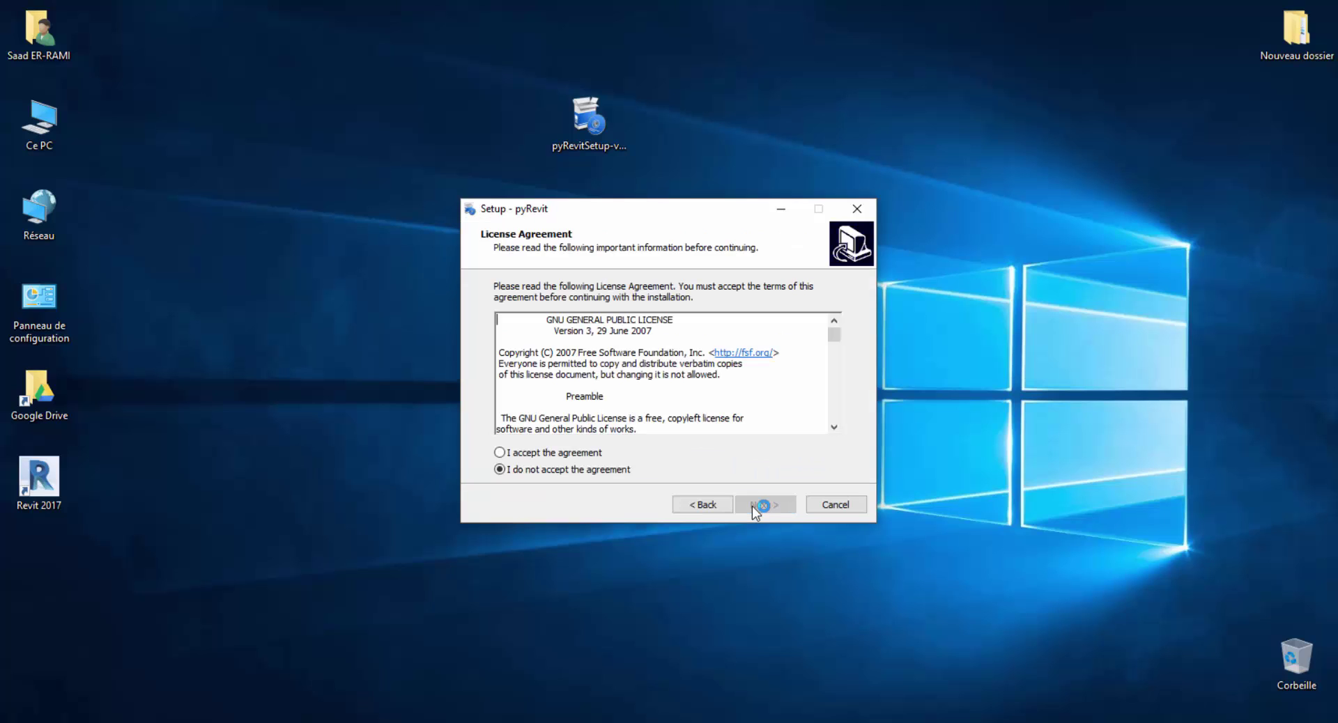
left_click(593, 457)
left_click(765, 503)
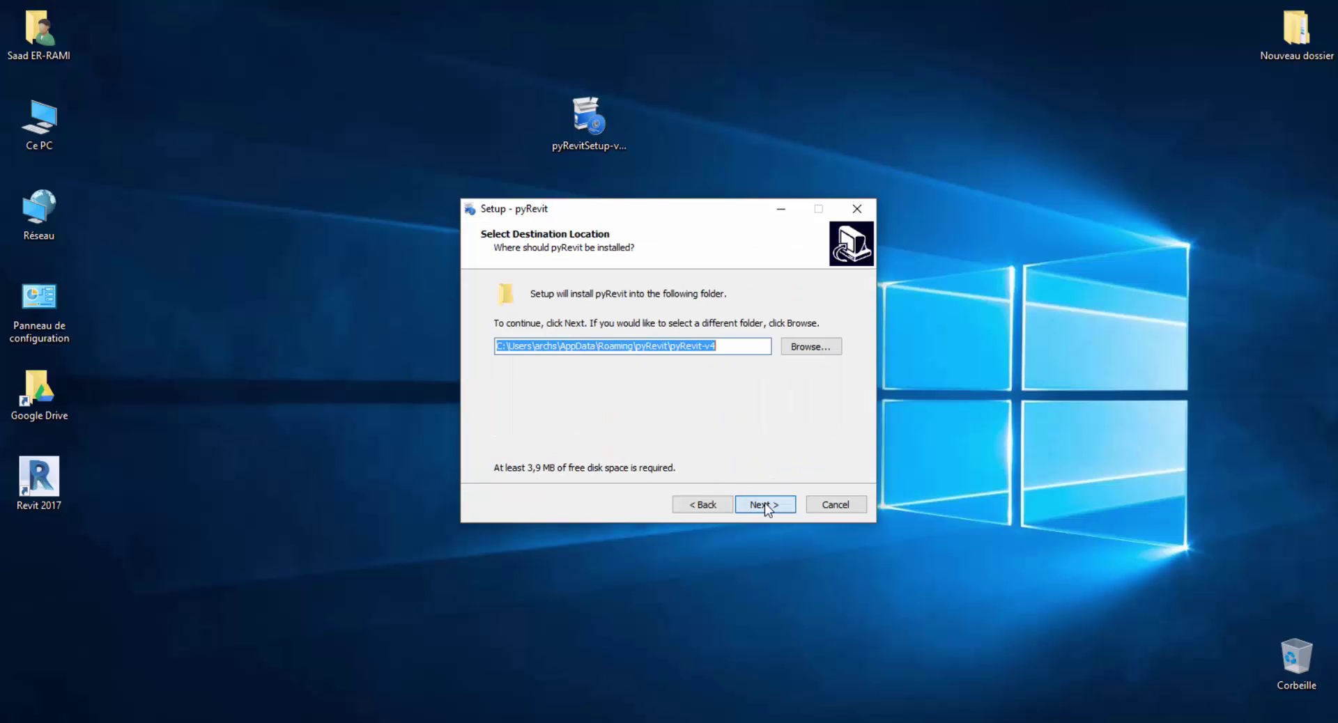
left_click(764, 503)
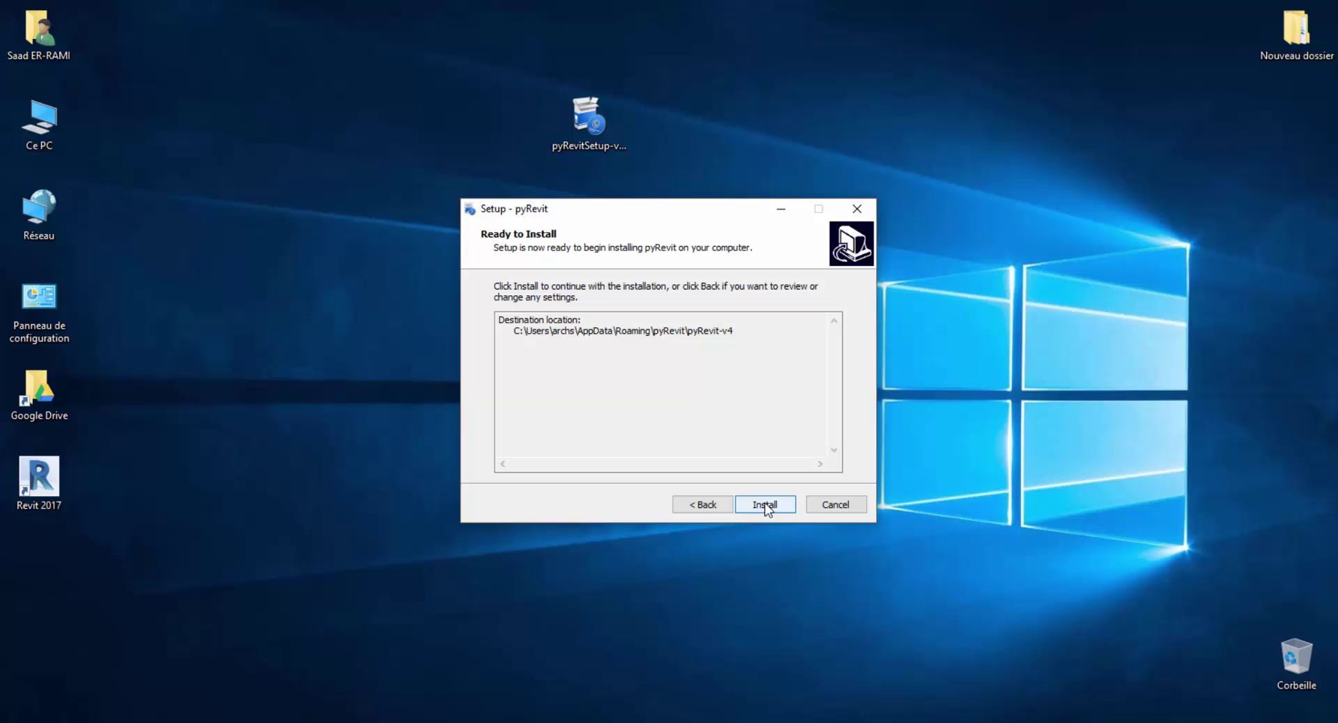
left_click(764, 504)
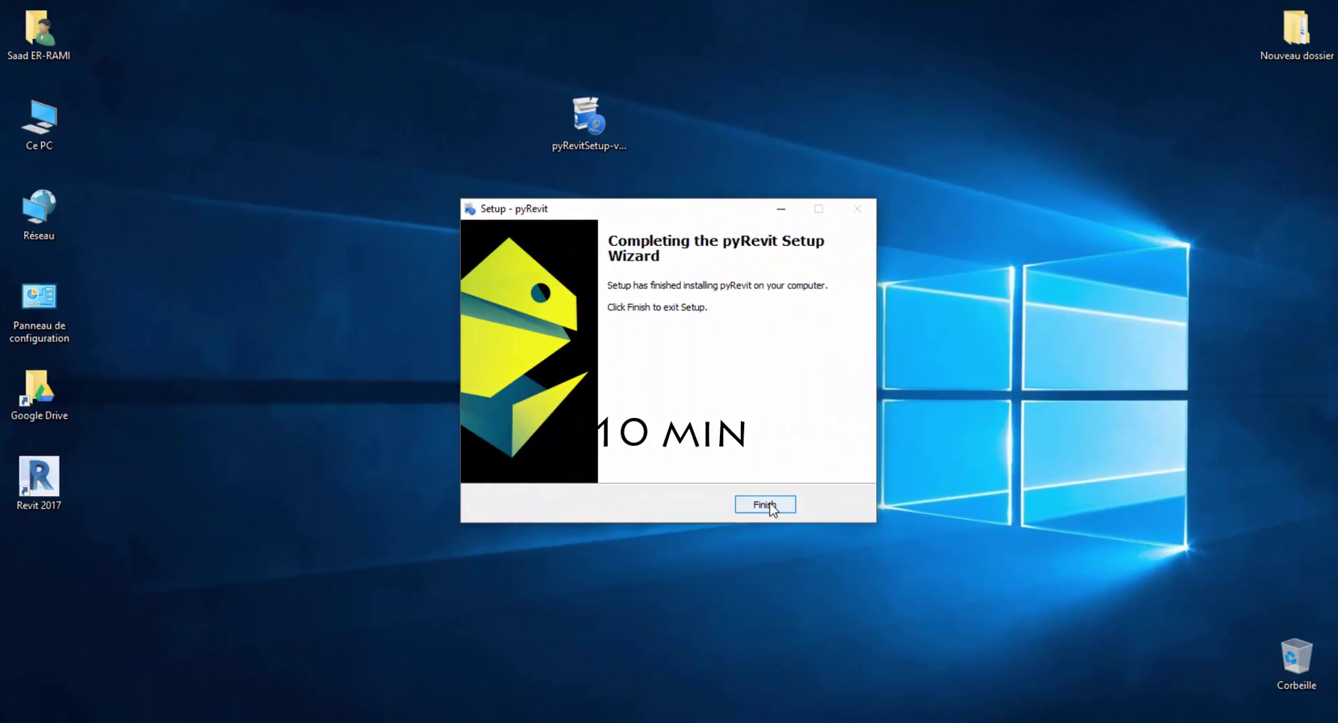
Finish setup, always load PyRevitLoader in Revit 2017, and show the pyRevit tab
left_click(765, 505)
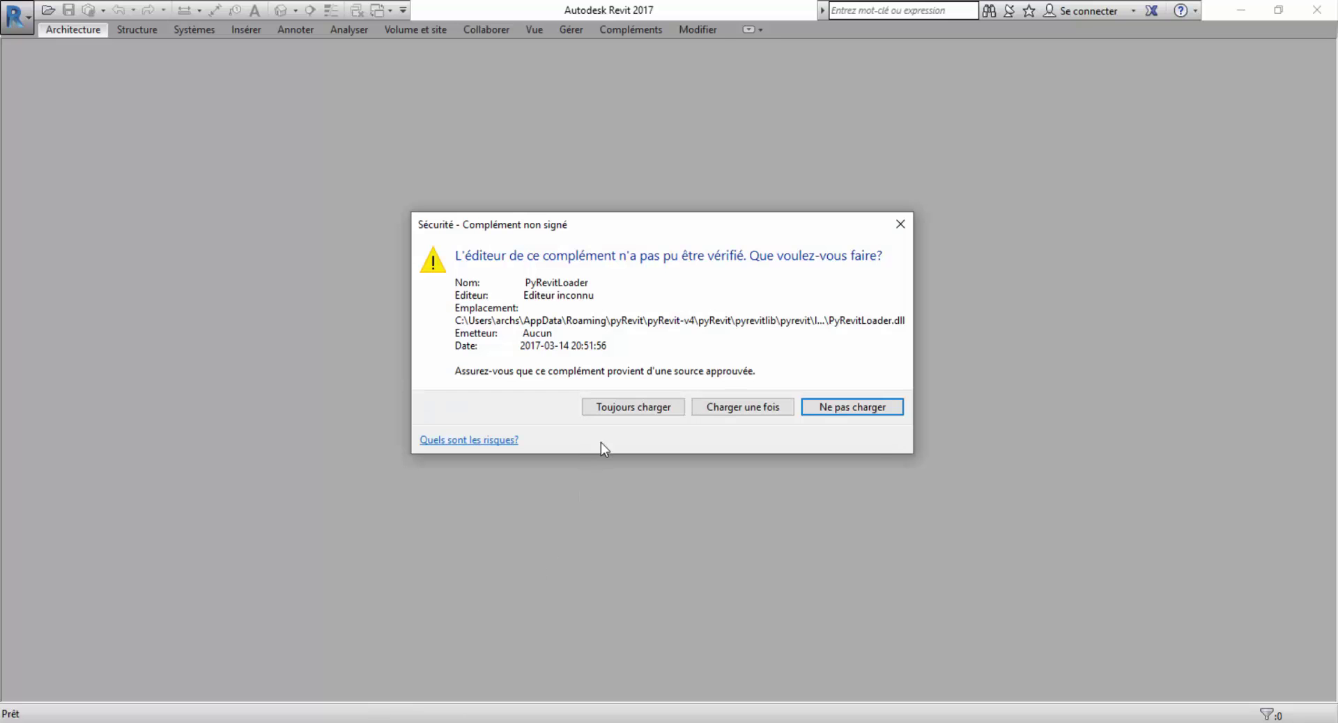
left_click(634, 407)
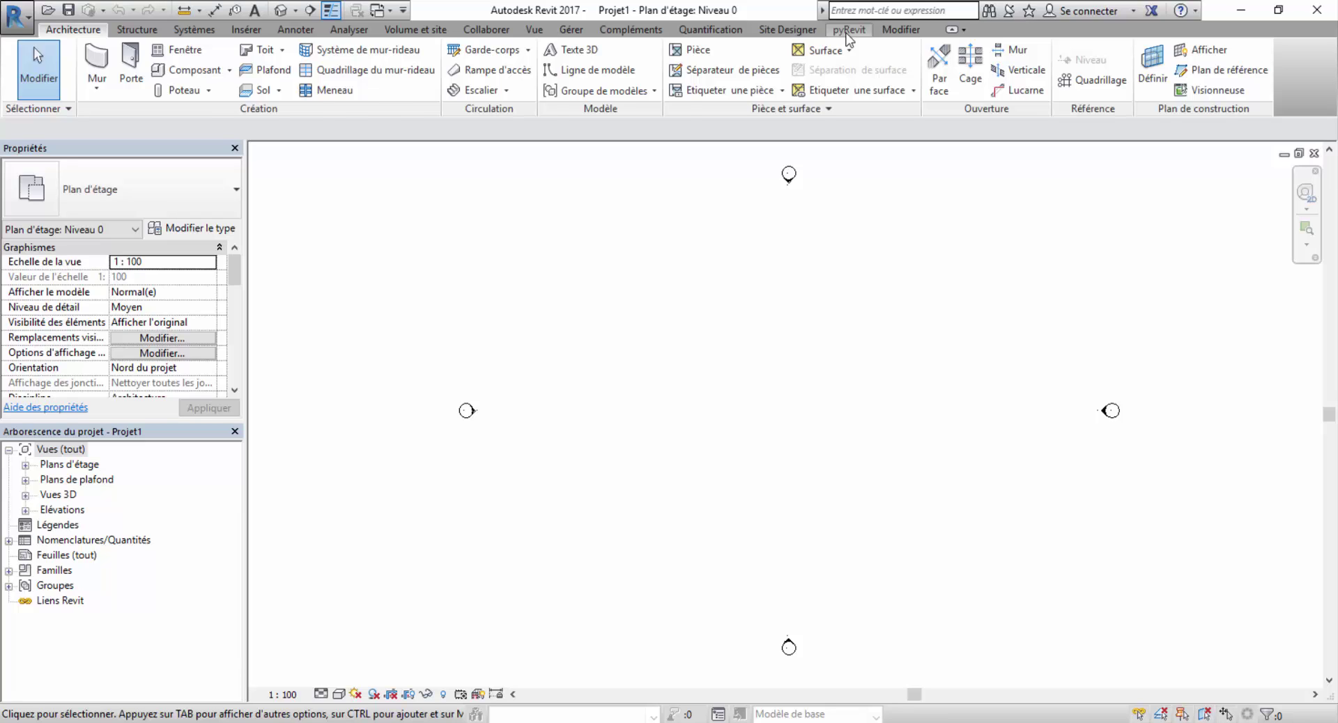
left_click(849, 29)
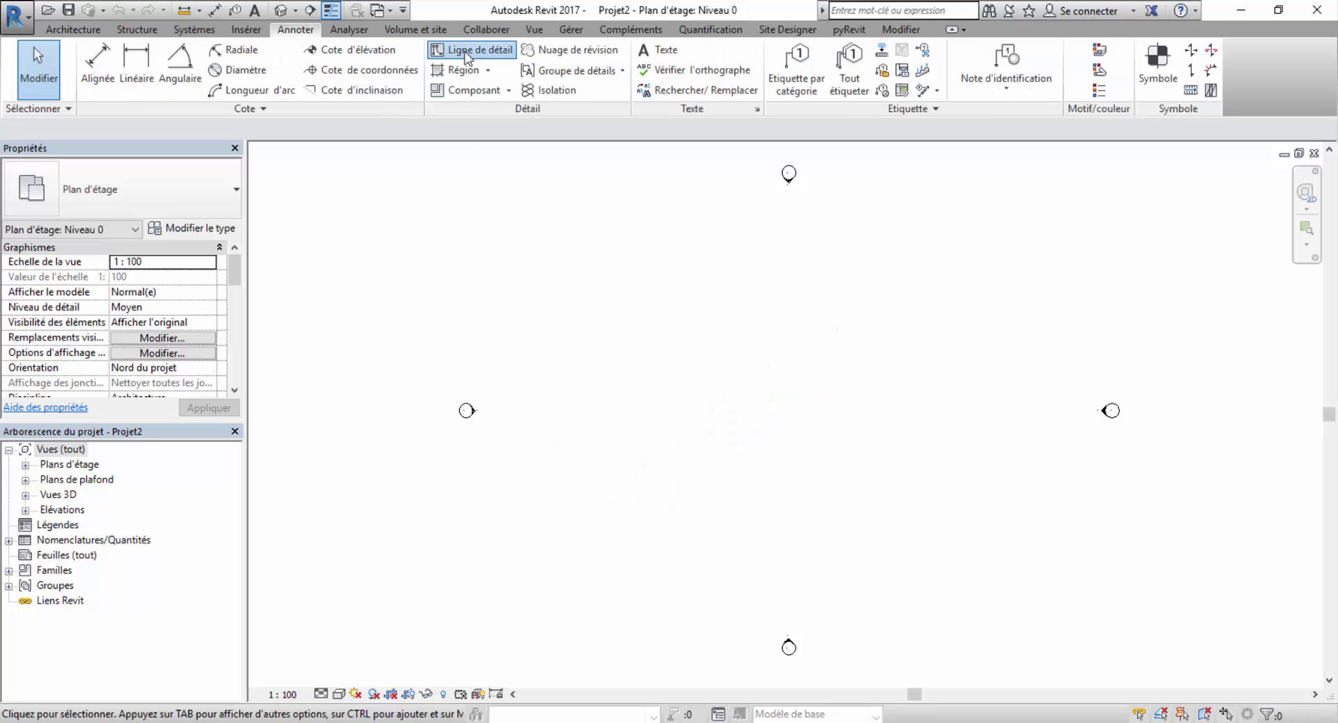
Draw a detail-line rectangle in the Niveau 0 plan
left_click(468, 53)
left_click(734, 51)
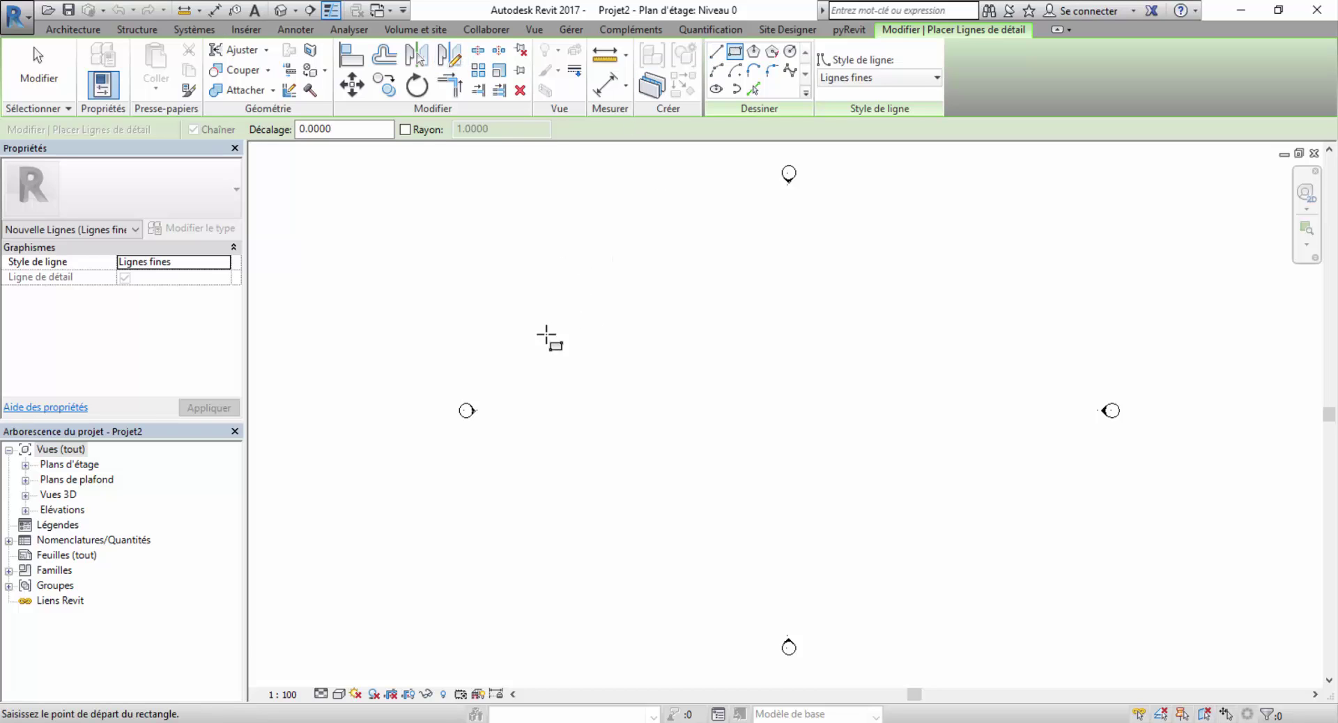
left_click(542, 337)
scroll(584, 369, "up", 2)
scroll(550, 350, "up", 3)
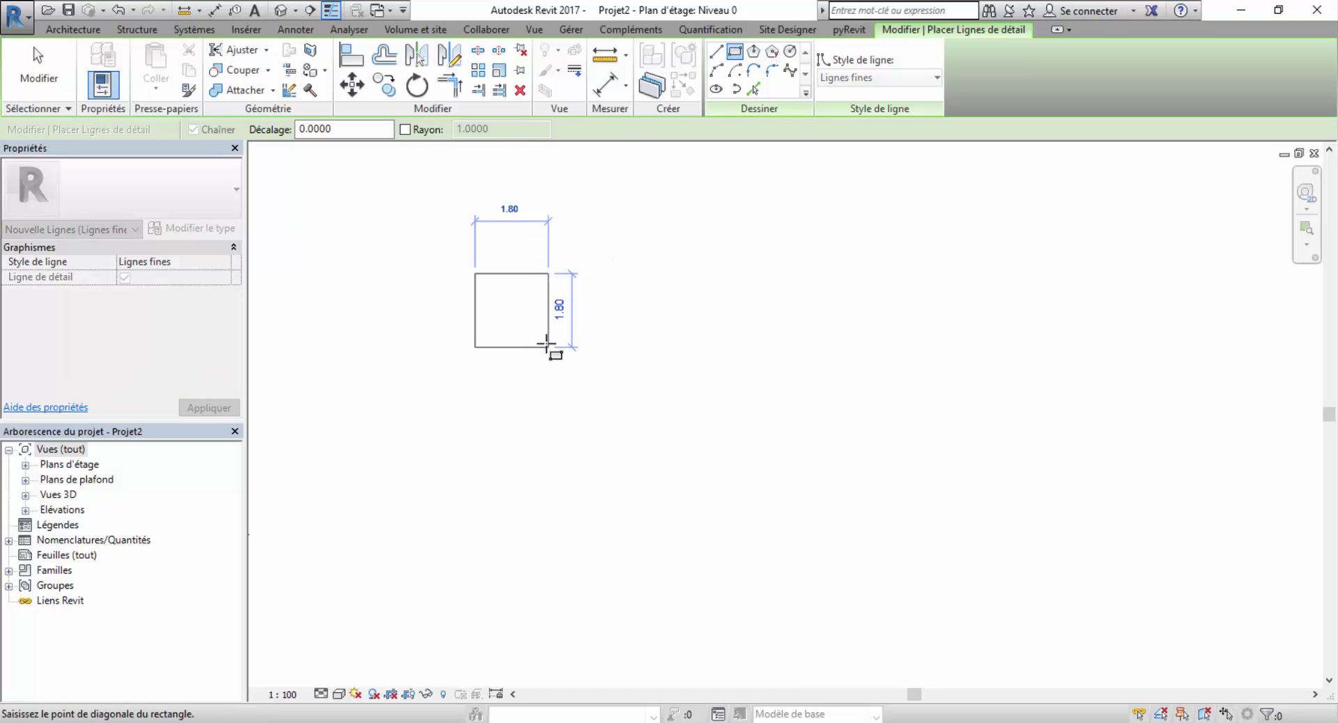
left_click(536, 335)
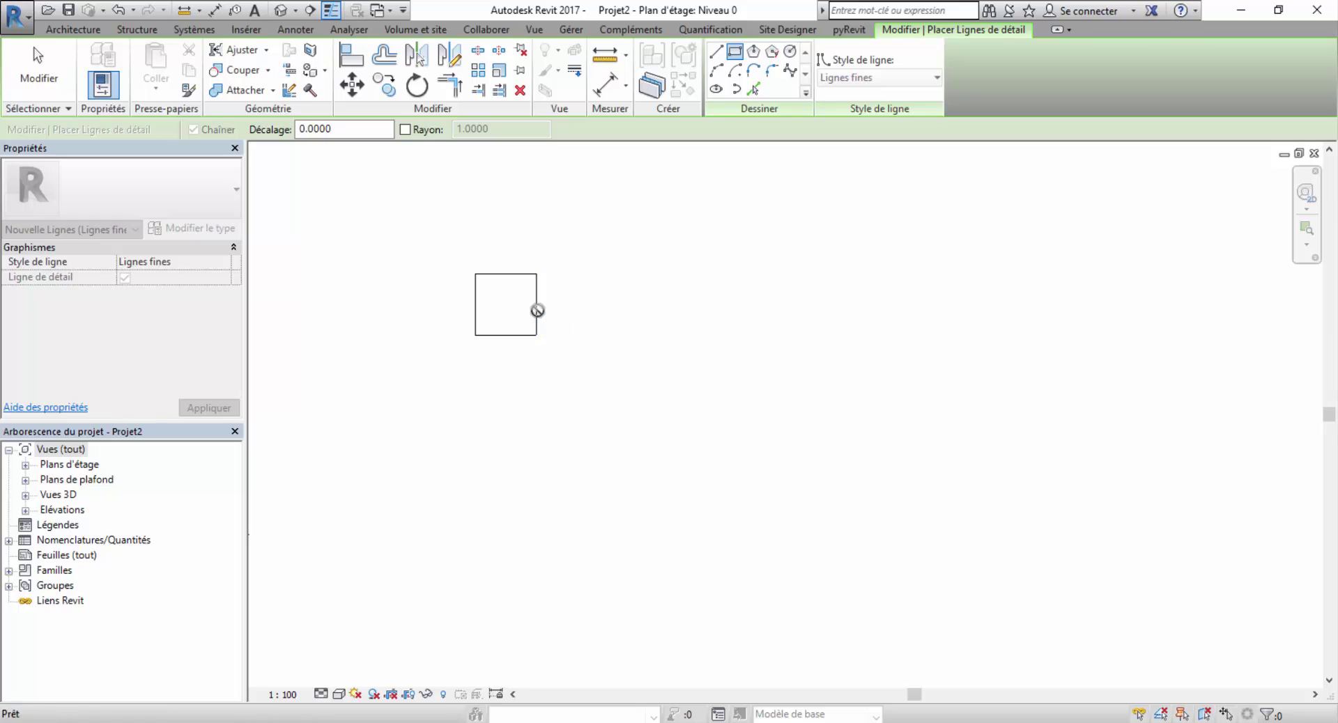
key("Escape")
key("Escape")
Set the rectangle's width and height to 1.00 via its temporary dimensions
left_click(536, 311)
left_click(504, 359)
type("1")
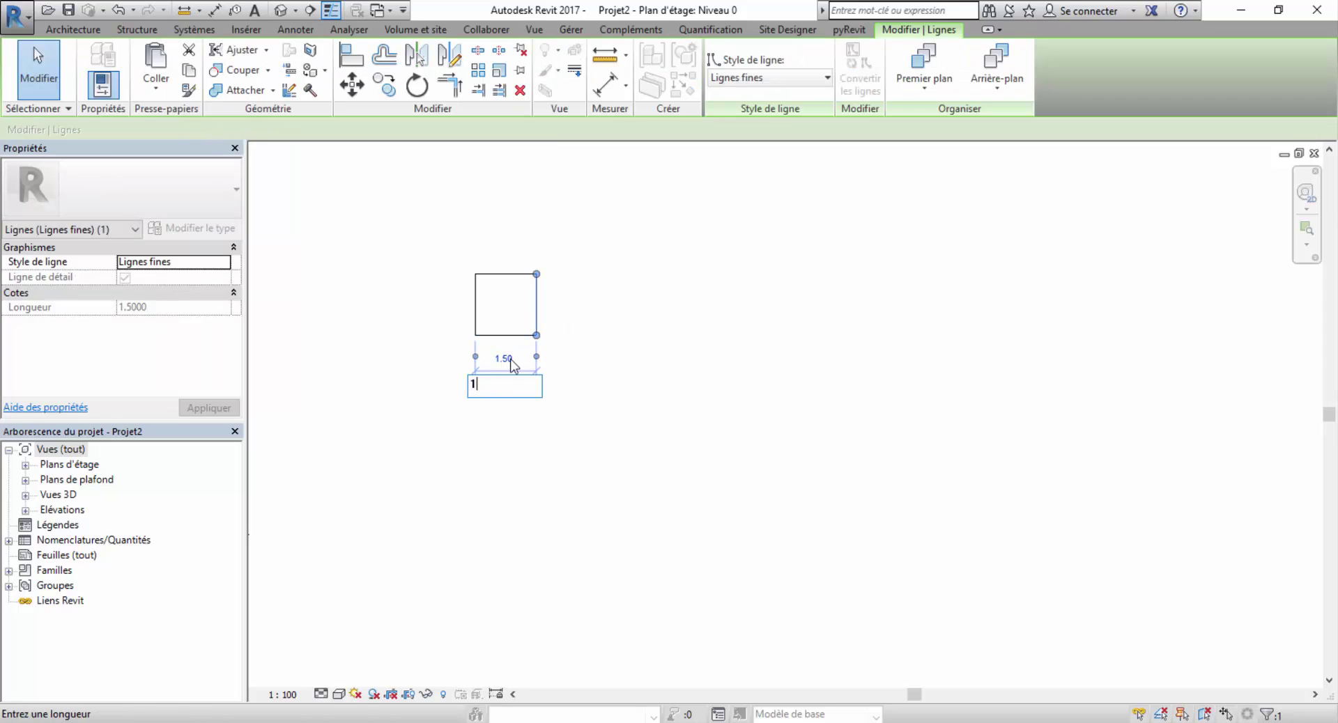
key("Return")
scroll(499, 294, "up", 2)
left_click(499, 259)
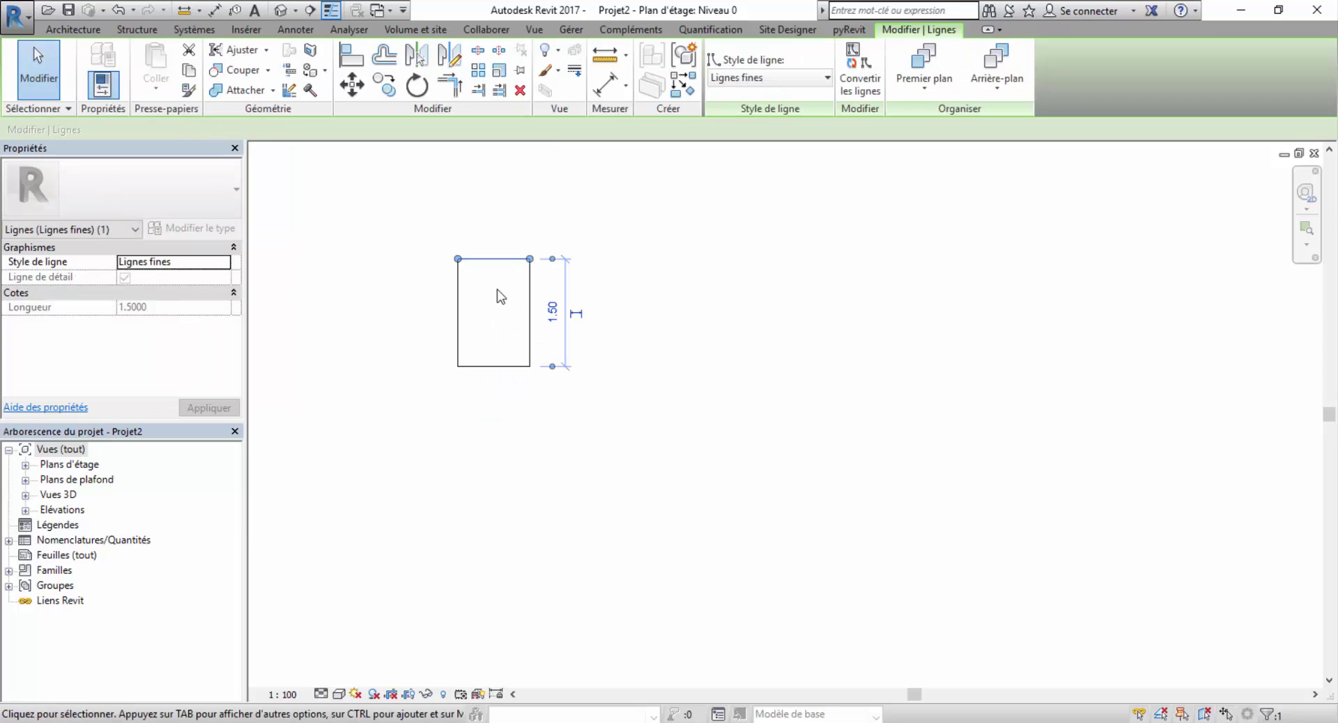
left_click(552, 311)
type("1")
key("Return")
scroll(481, 310, "up", 2)
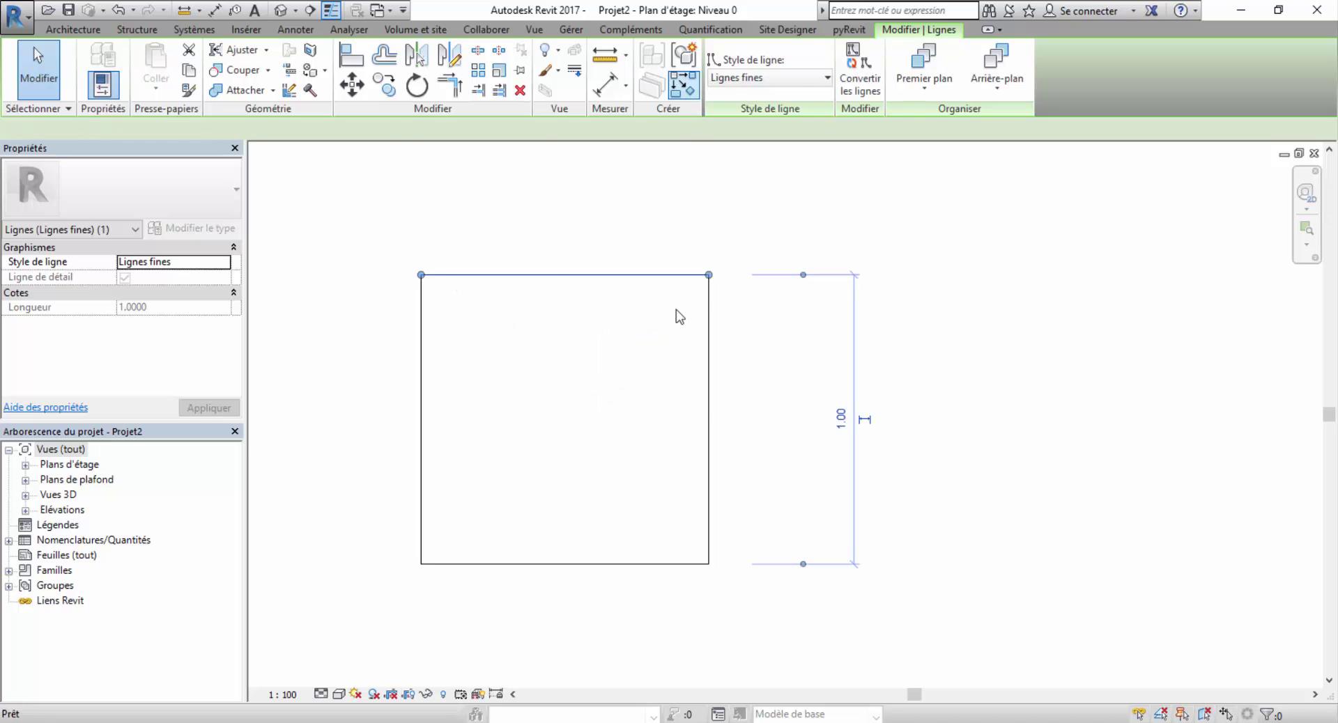
Draw a slanted detail line from the square's bottom-right corner to its top edge
key("d")
key("l")
left_click(709, 564)
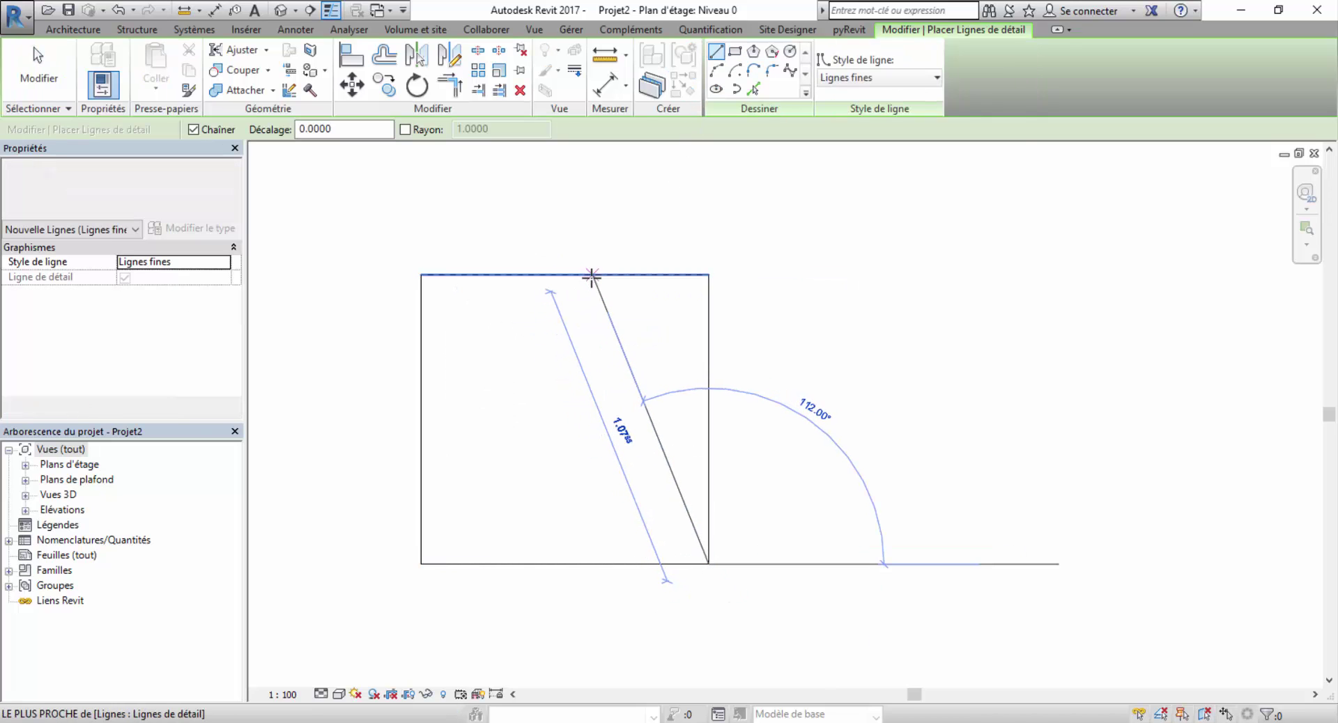
left_click(591, 275)
key("Escape")
key("Escape")
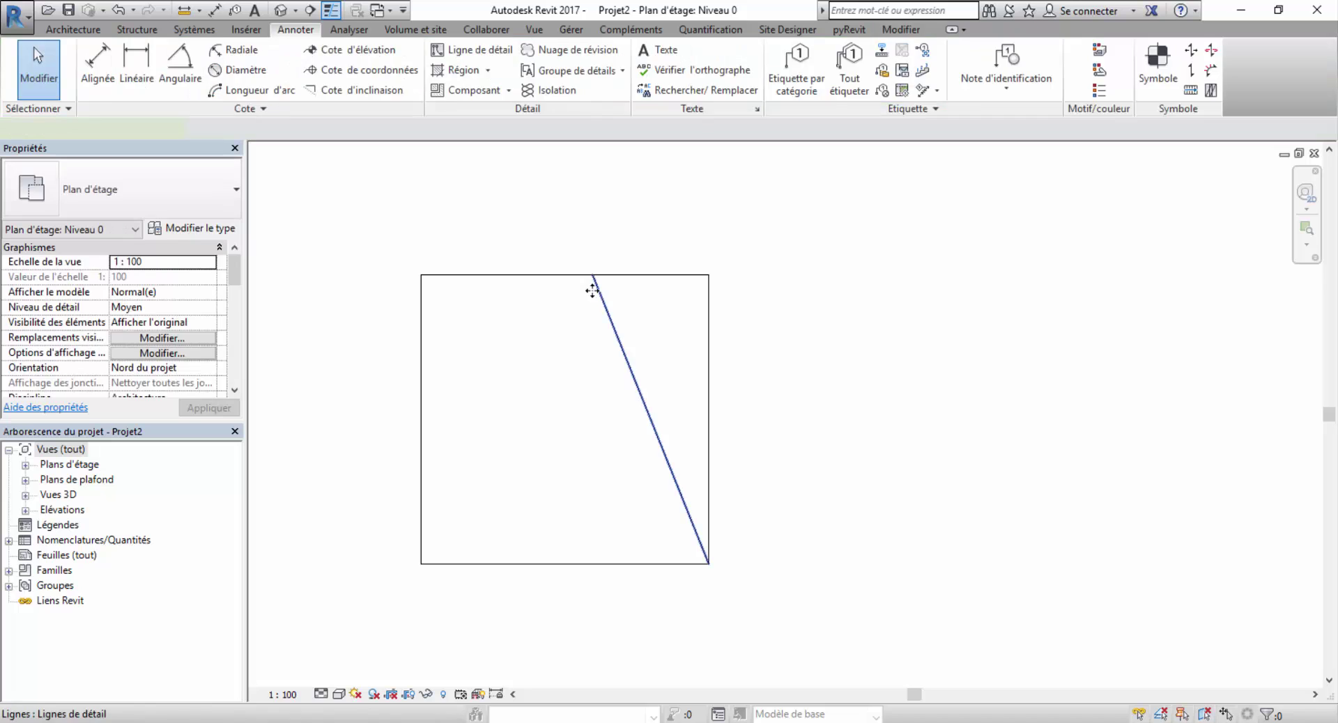
Mirror a copy of the slanted line across the square's diagonal
left_click(592, 290)
left_click(452, 55)
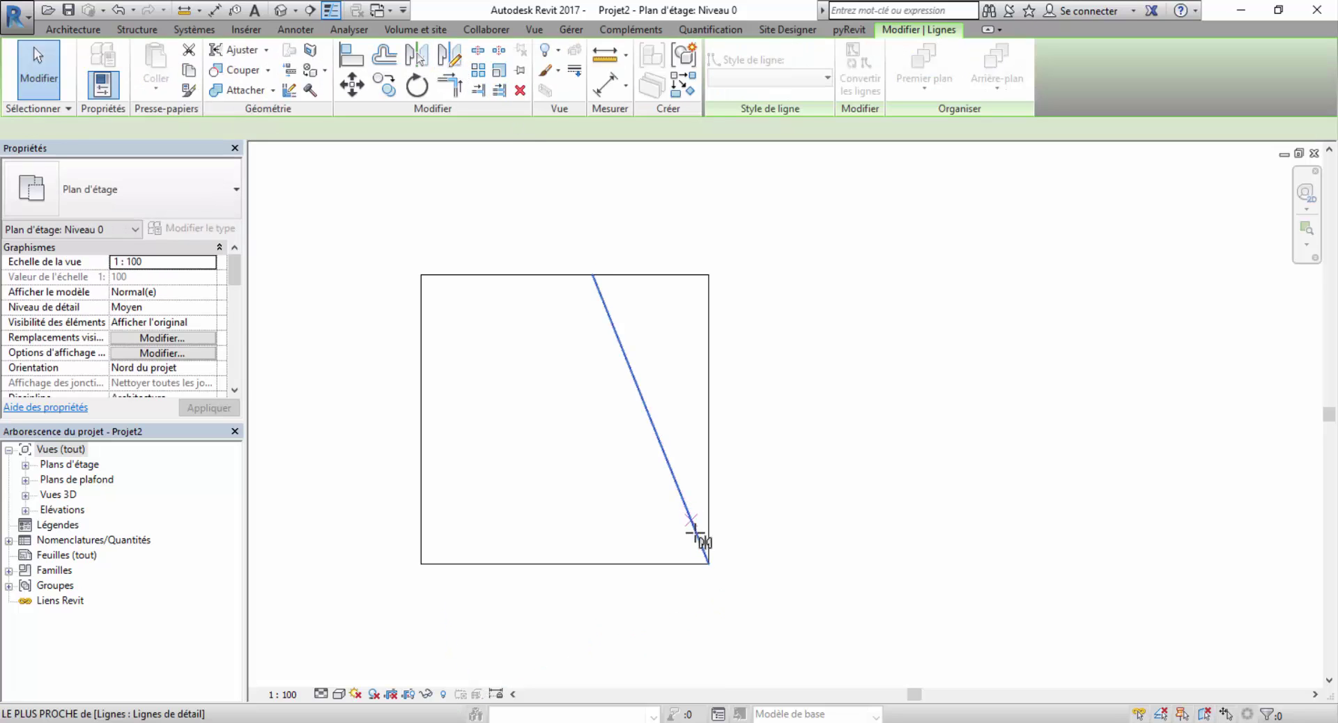
left_click(709, 564)
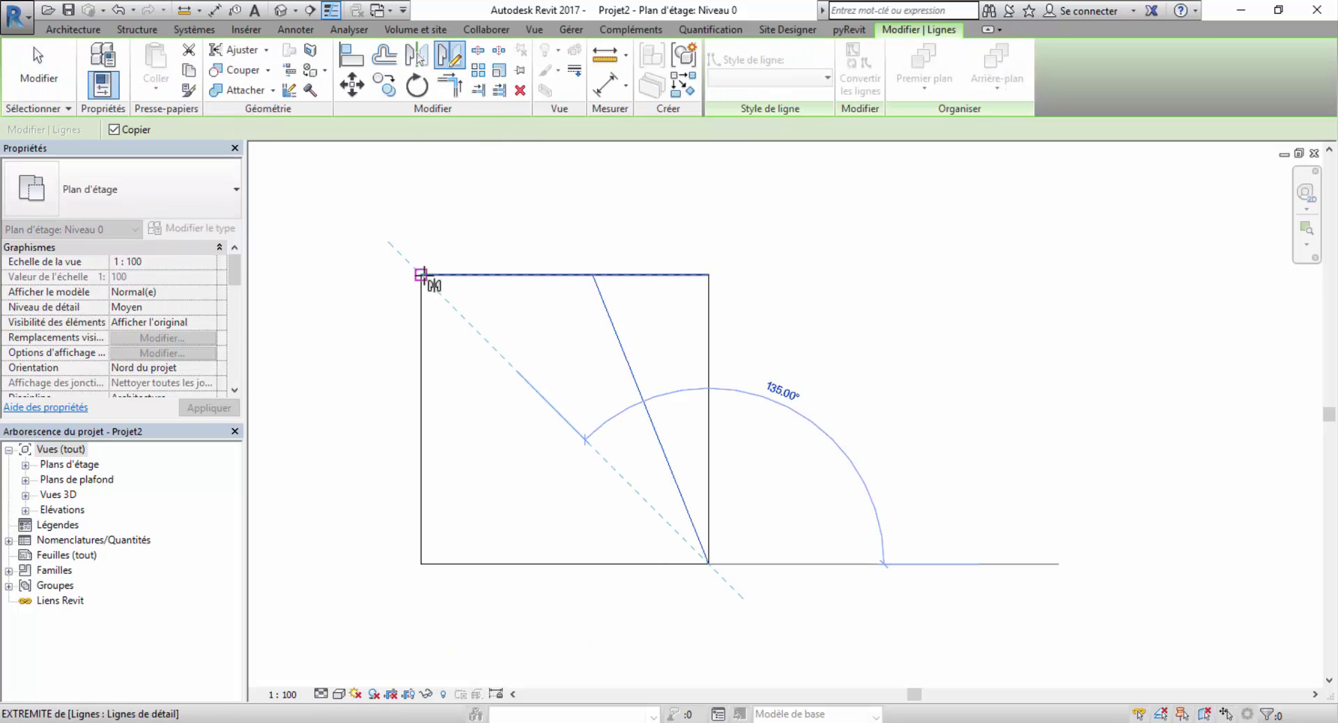
left_click(421, 275)
key("Escape")
Mirror copies of both slanted lines across the horizontal midline and a vertical axis
left_click(565, 494, "ctrl")
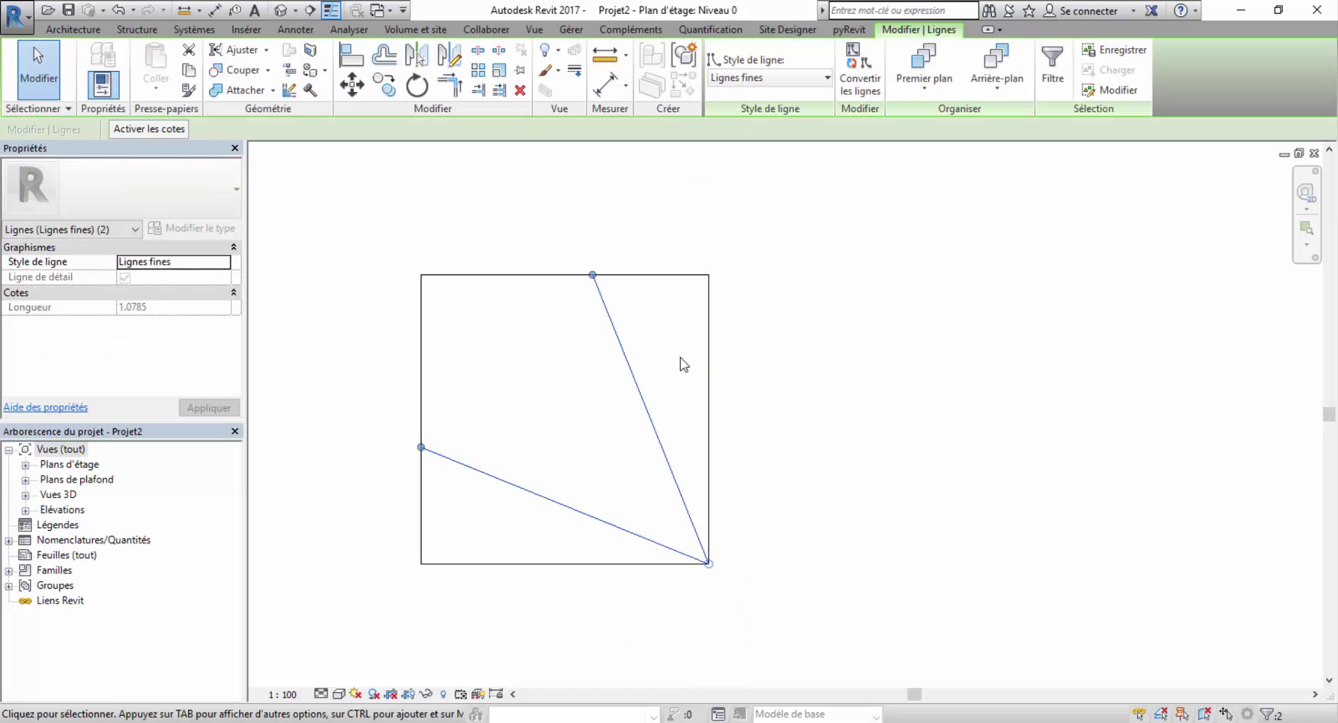
left_click(452, 55)
left_click(708, 418)
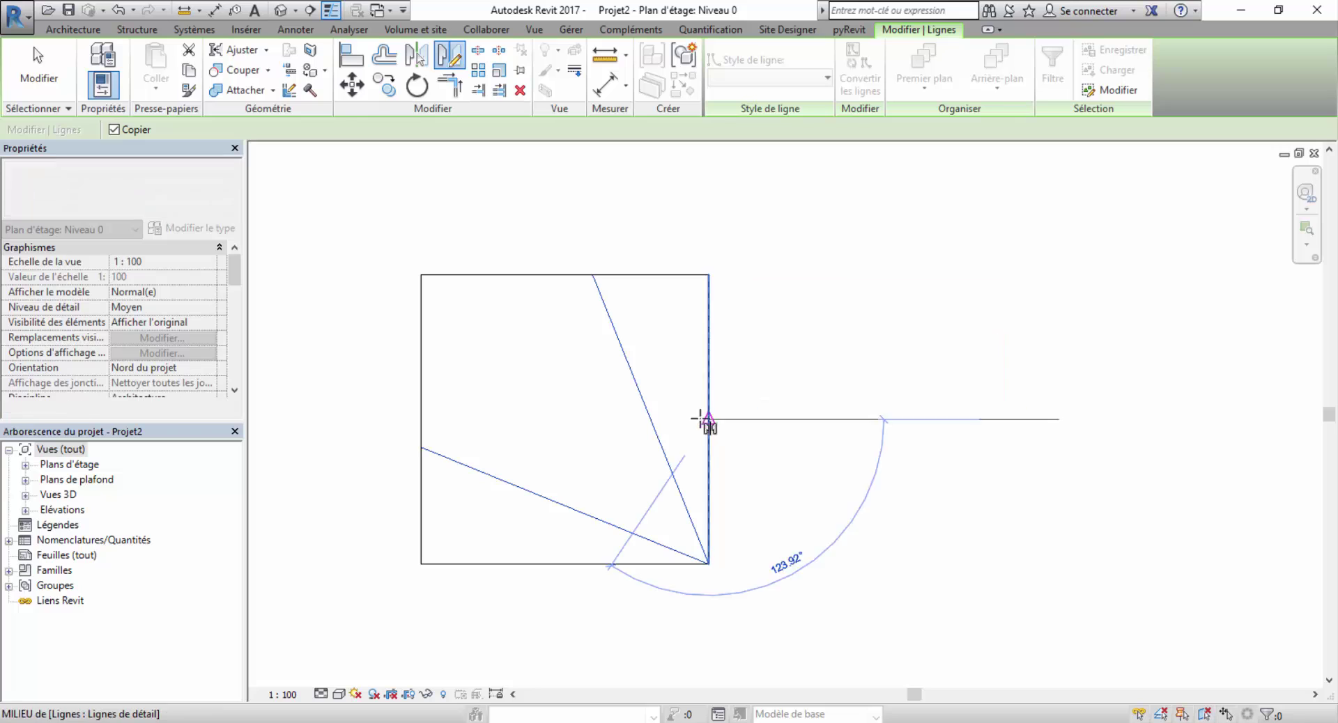
left_click(602, 418)
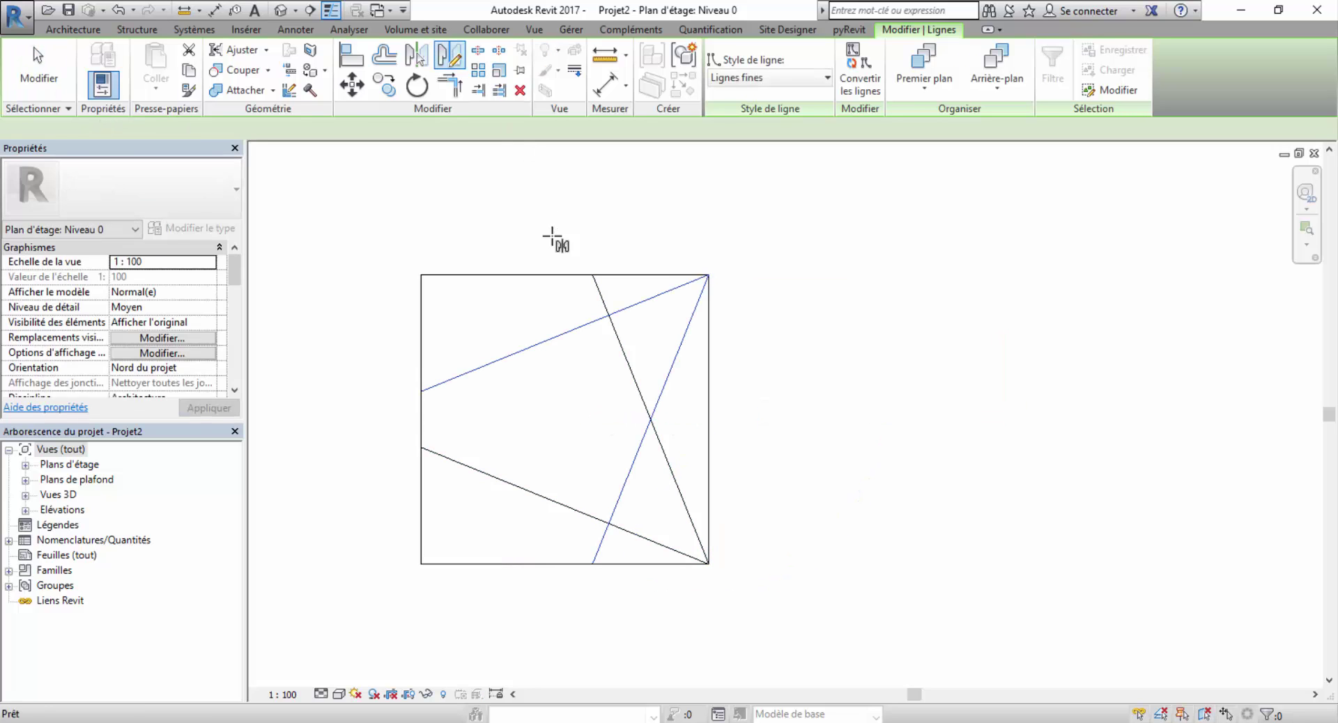
left_click(565, 274)
left_click(561, 340)
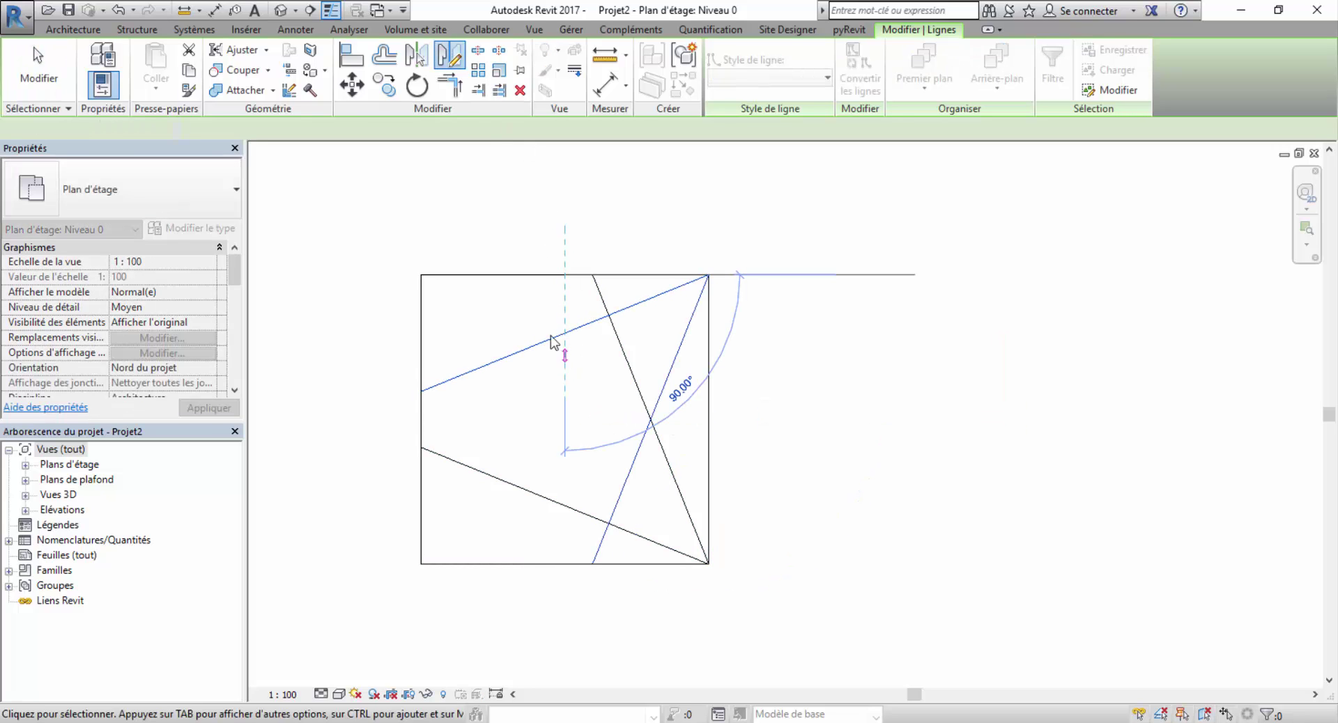
Mirror the diagonals again across a horizontal axis through the square's centre
key("d")
key("m")
left_click(421, 419)
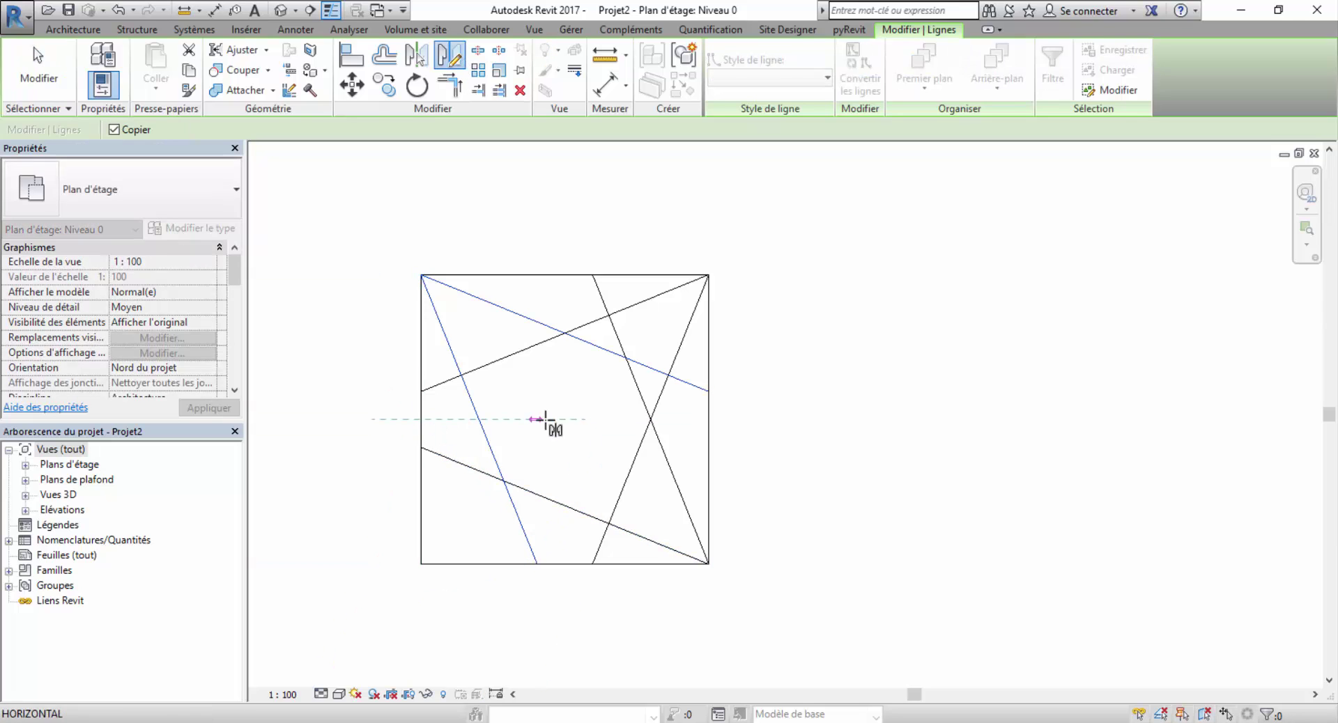
left_click(550, 419)
middle_click_drag(550, 419, 530, 403)
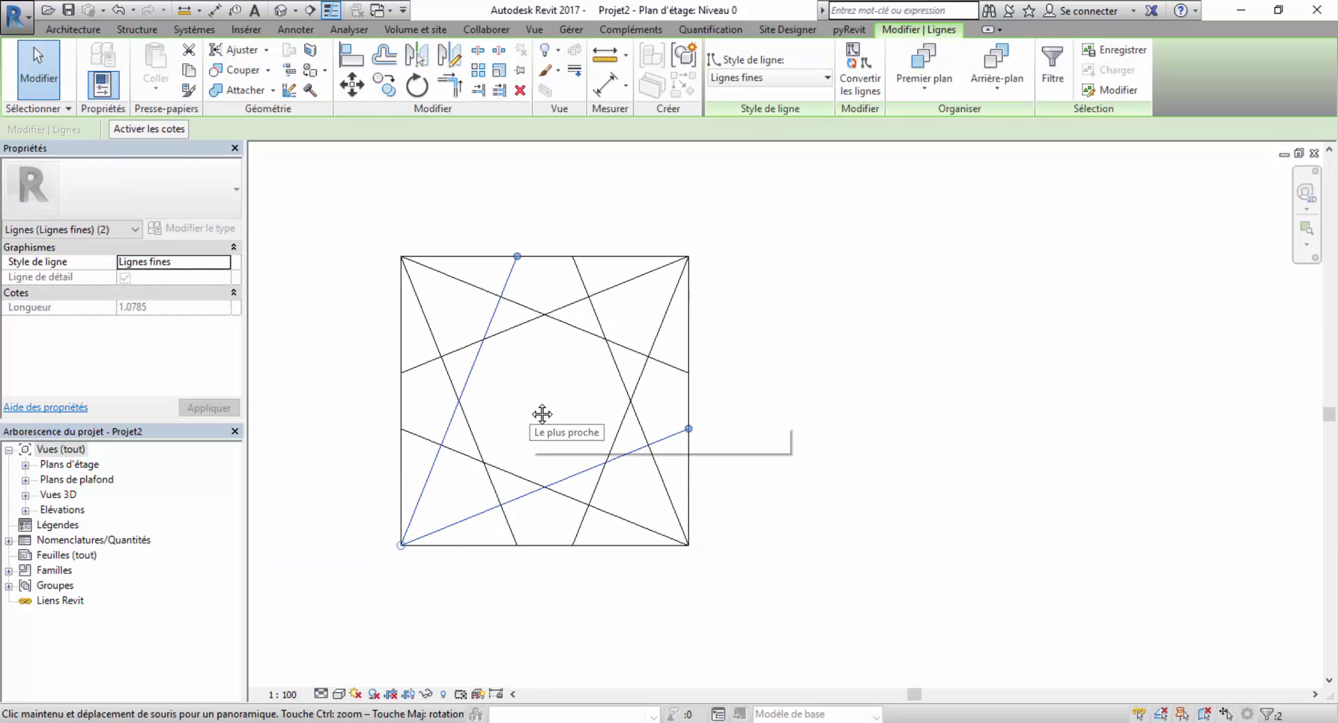
Draw vertical and horizontal detail lines between the square's edge midpoints
left_click(532, 324)
key("Escape")
left_click(532, 309)
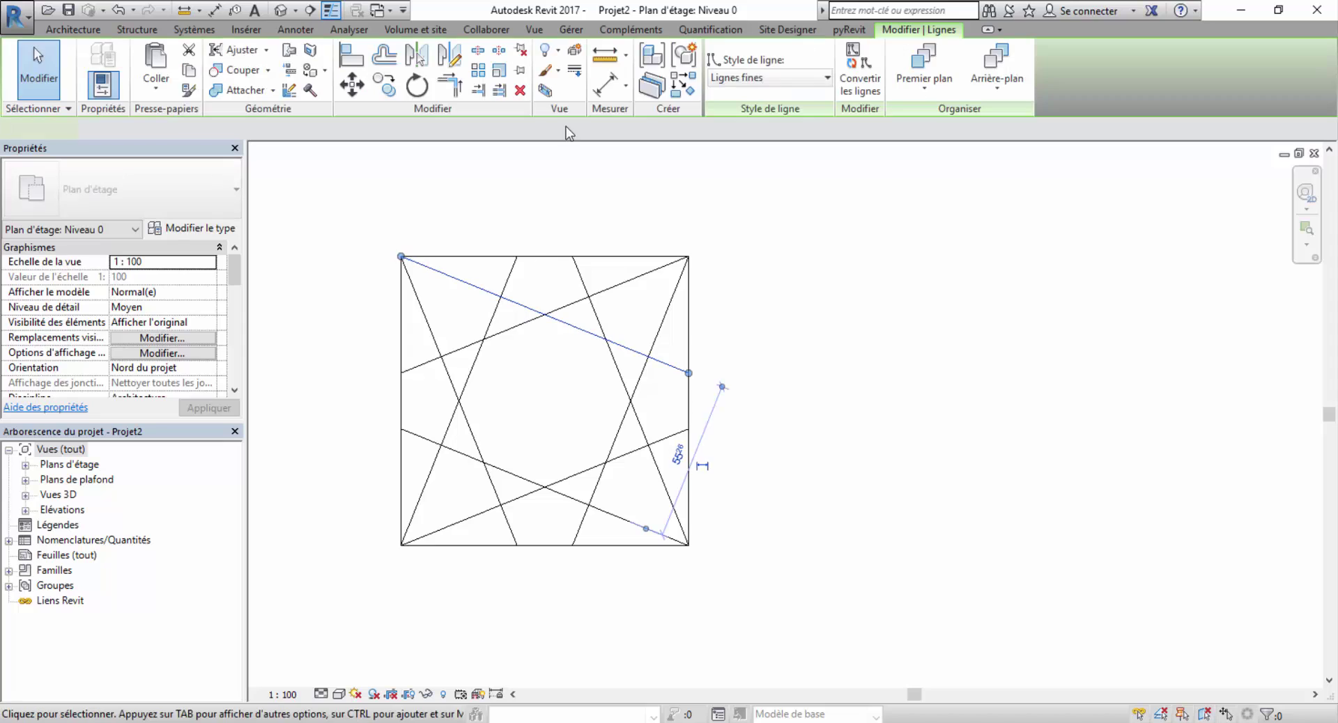
left_click(685, 92)
left_click(545, 257)
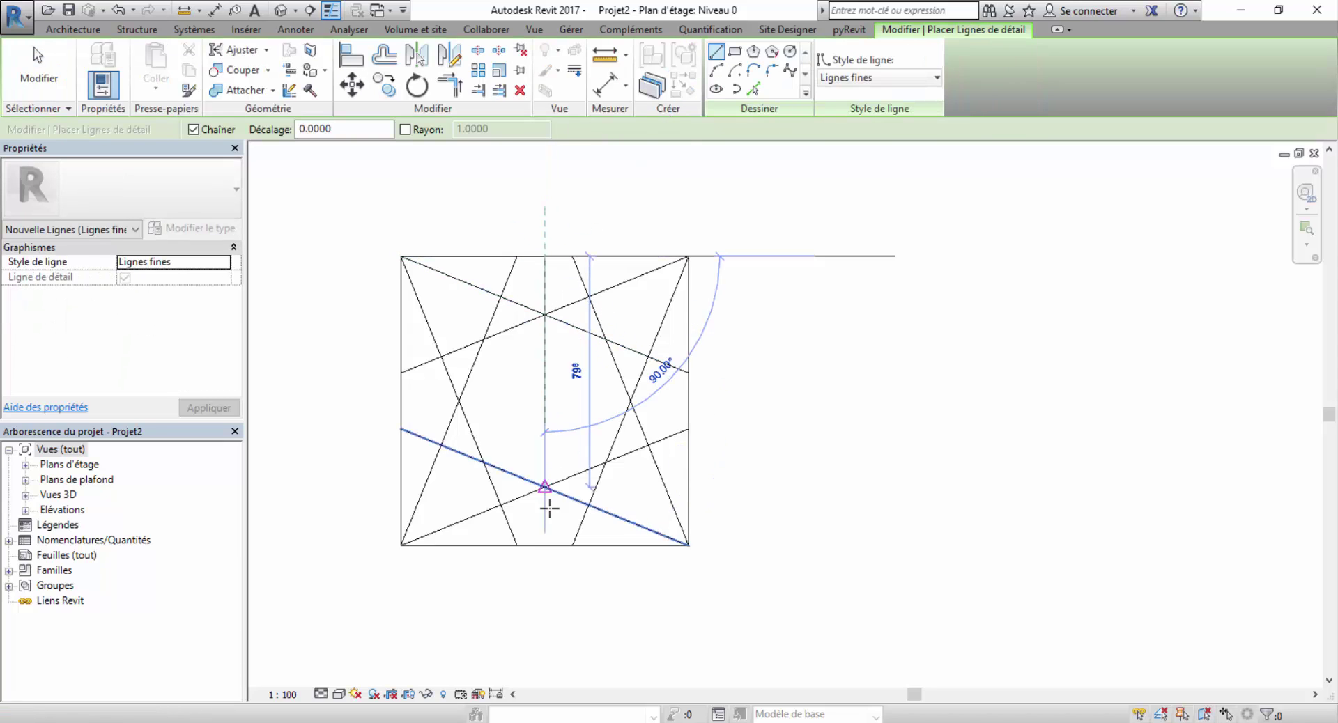
left_click(545, 545)
key("Escape")
left_click(402, 400)
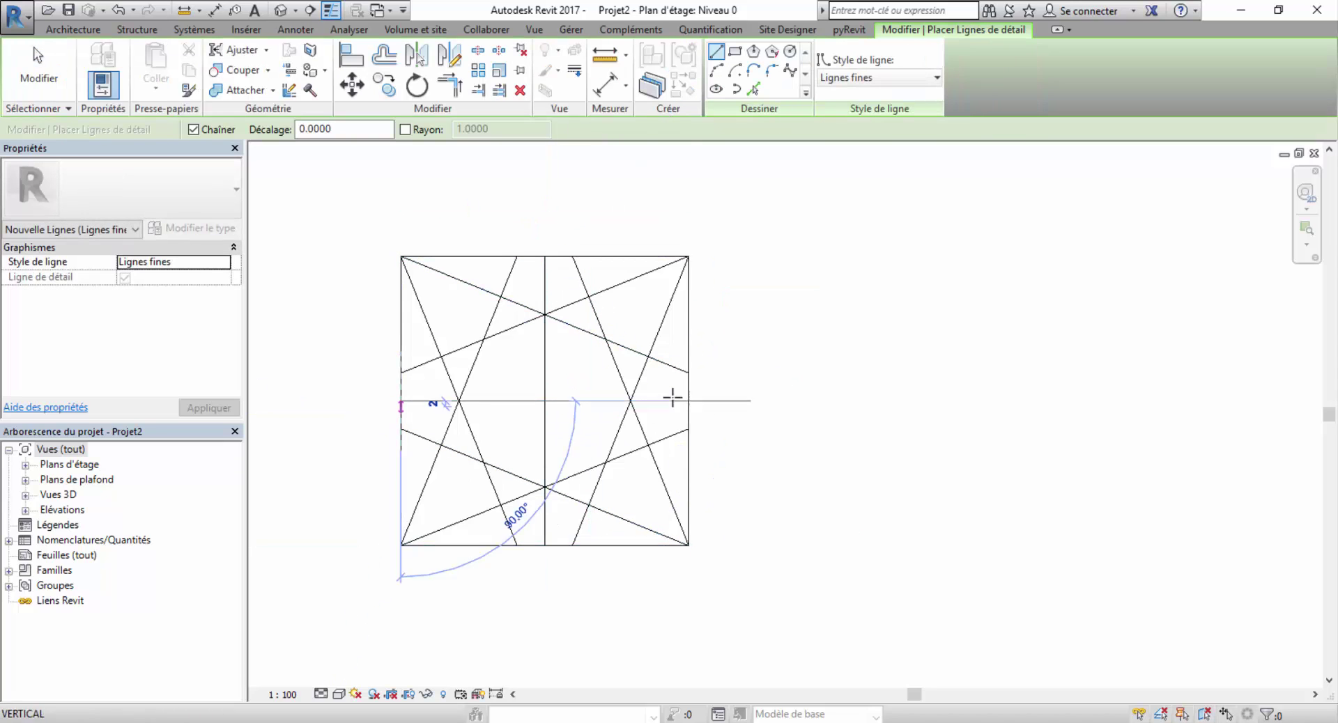
left_click(690, 400)
key("Escape")
key("Escape")
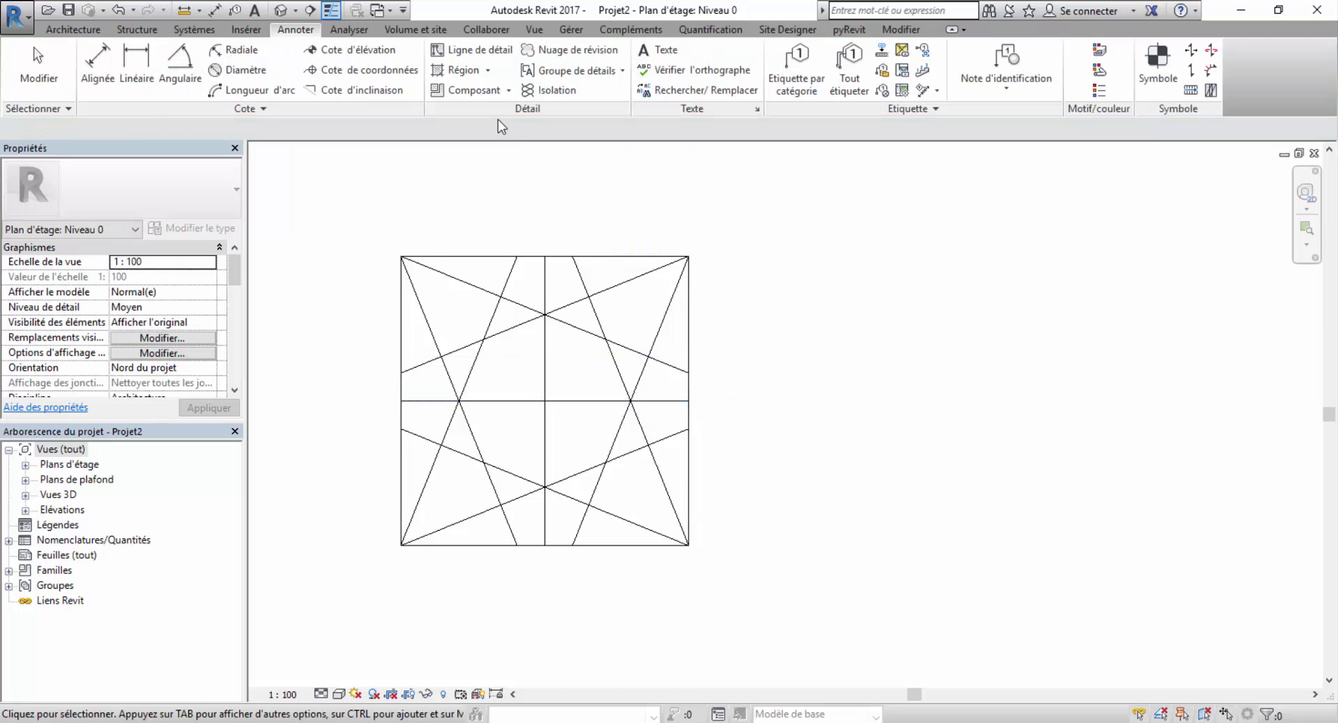
Offset 0.0100 copies of the long, left, middle and lower-left diagonals
left_click(900, 30)
left_click(384, 54)
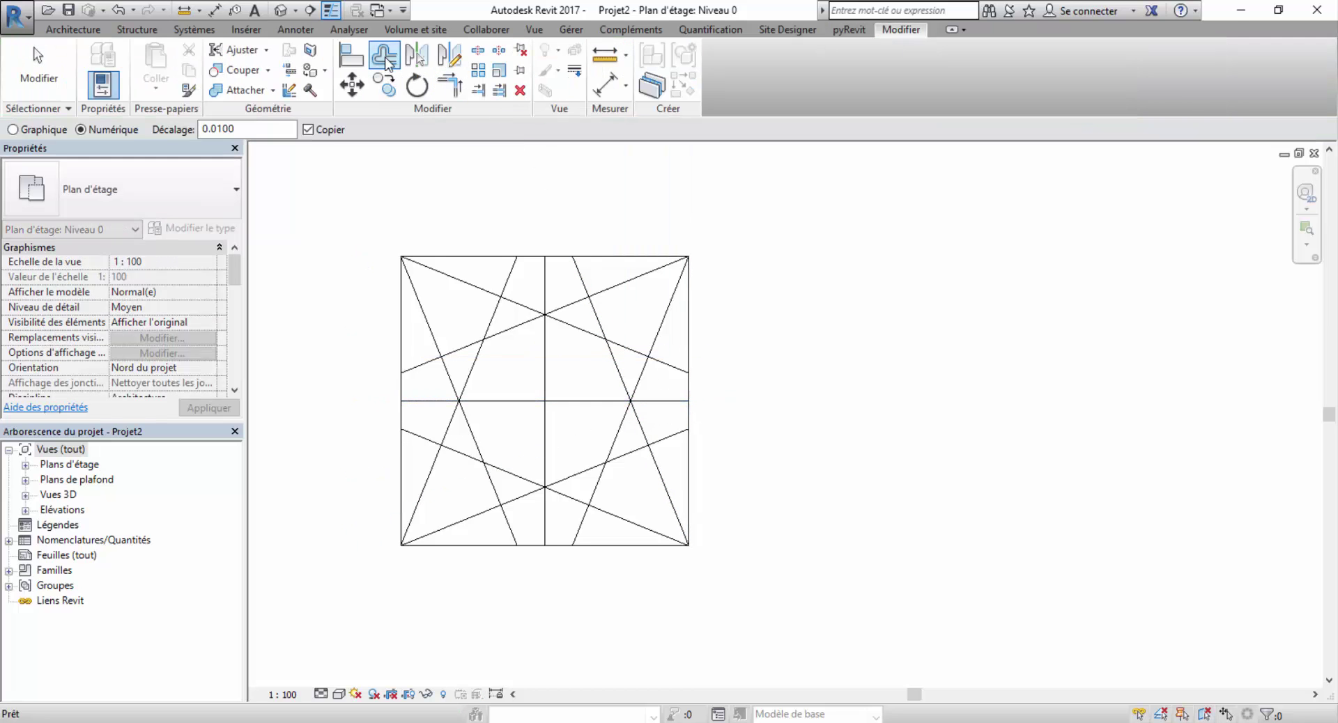
scroll(439, 271, "up", 3)
scroll(435, 274, "up", 3)
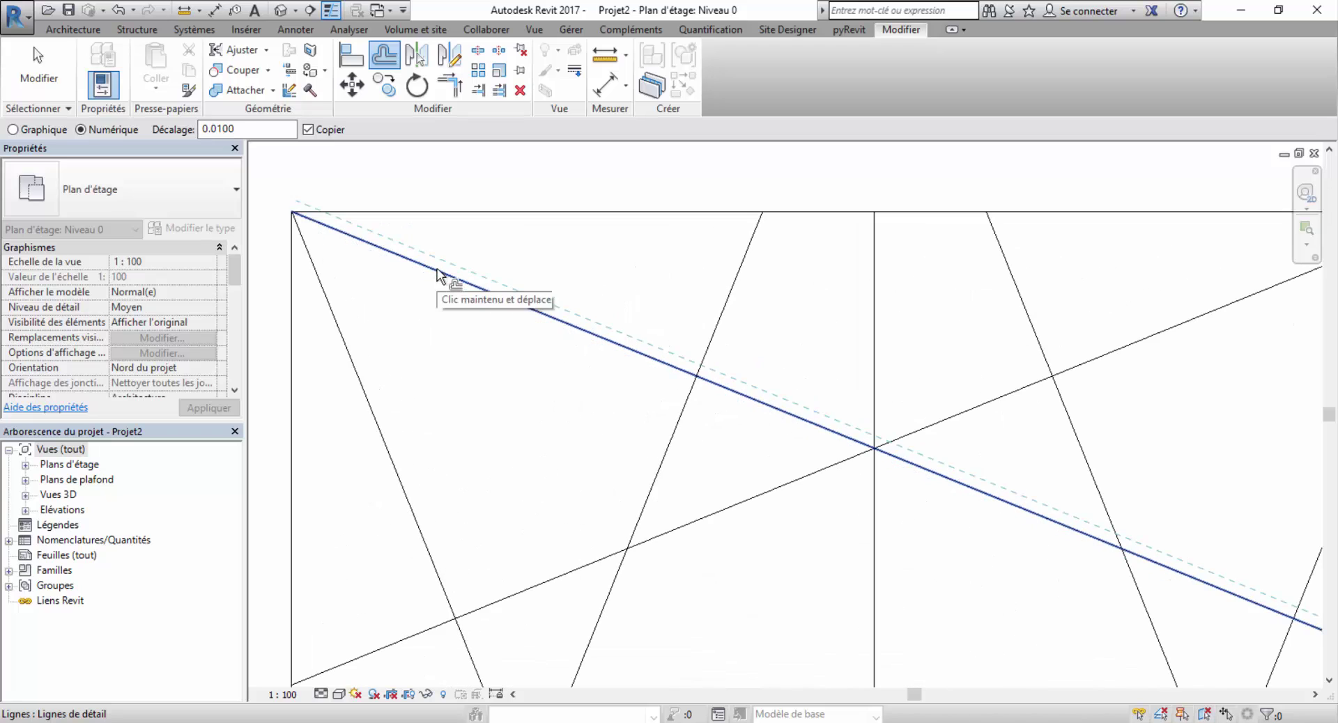
left_click(435, 282)
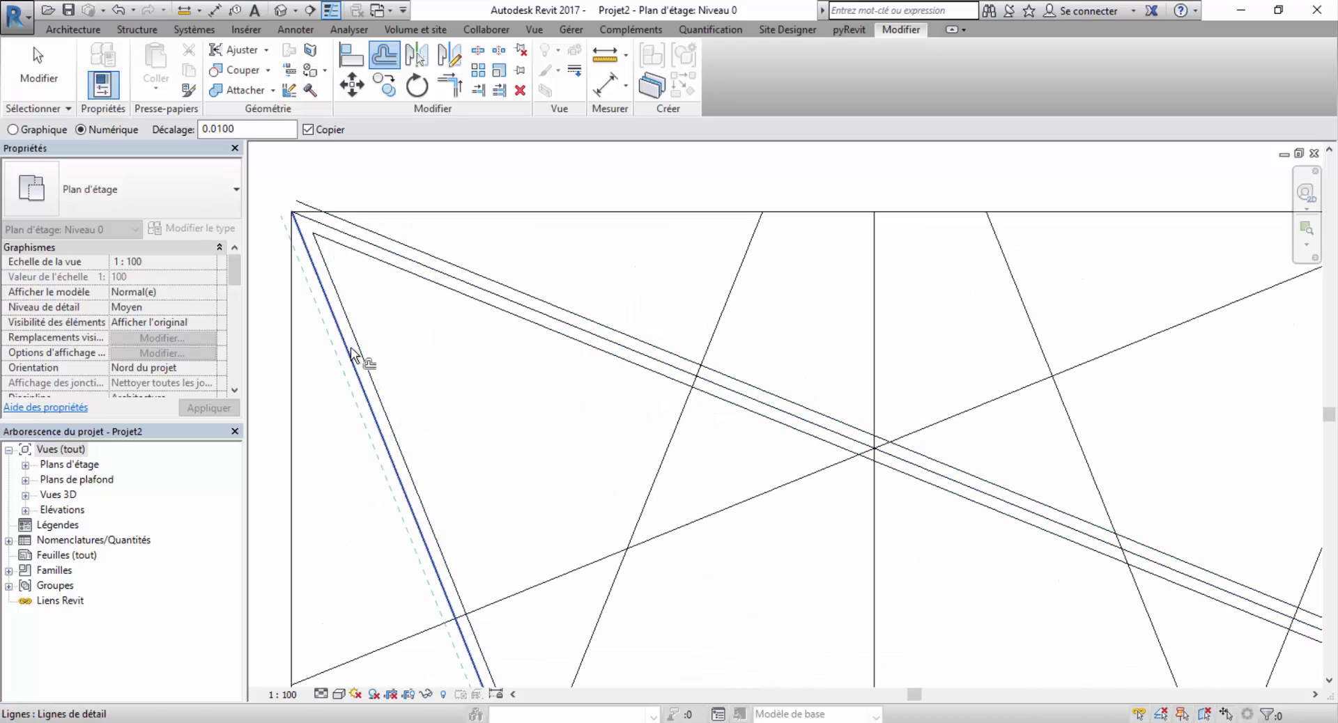
left_click(352, 356)
left_click(666, 469)
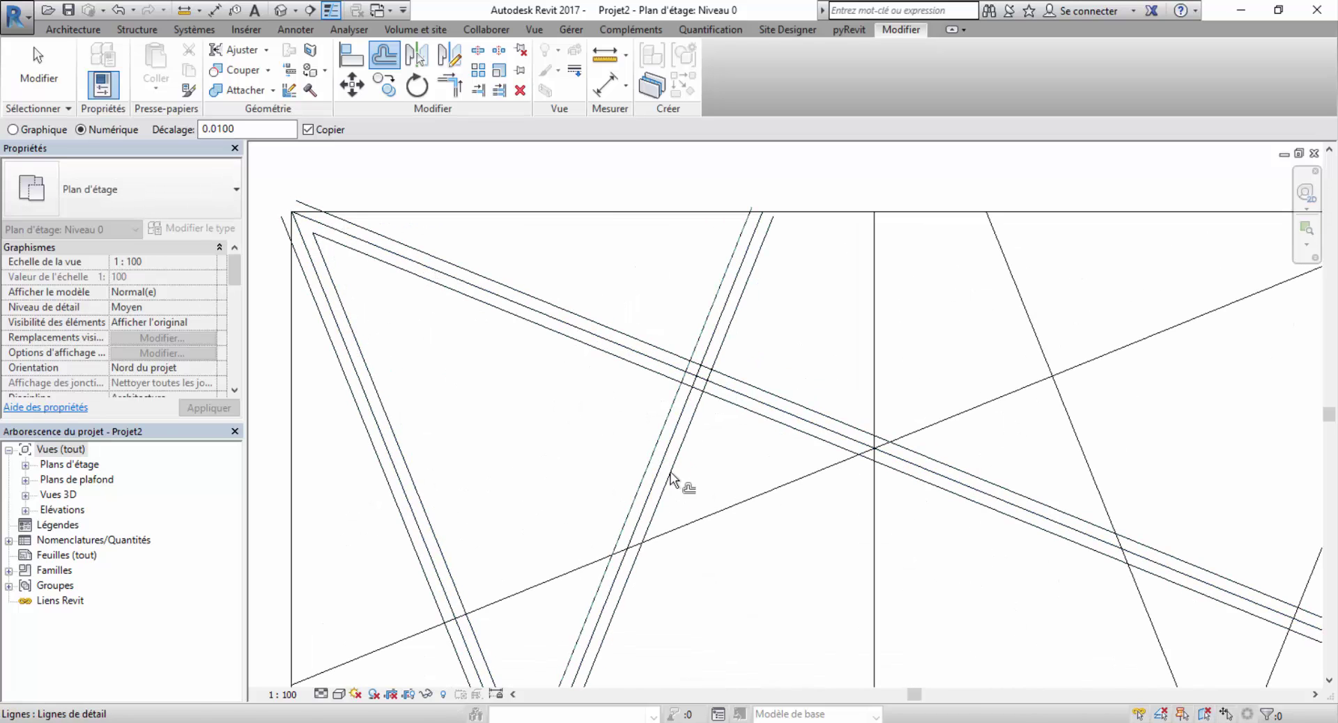
left_click(693, 527)
scroll(672, 383, "down", 3)
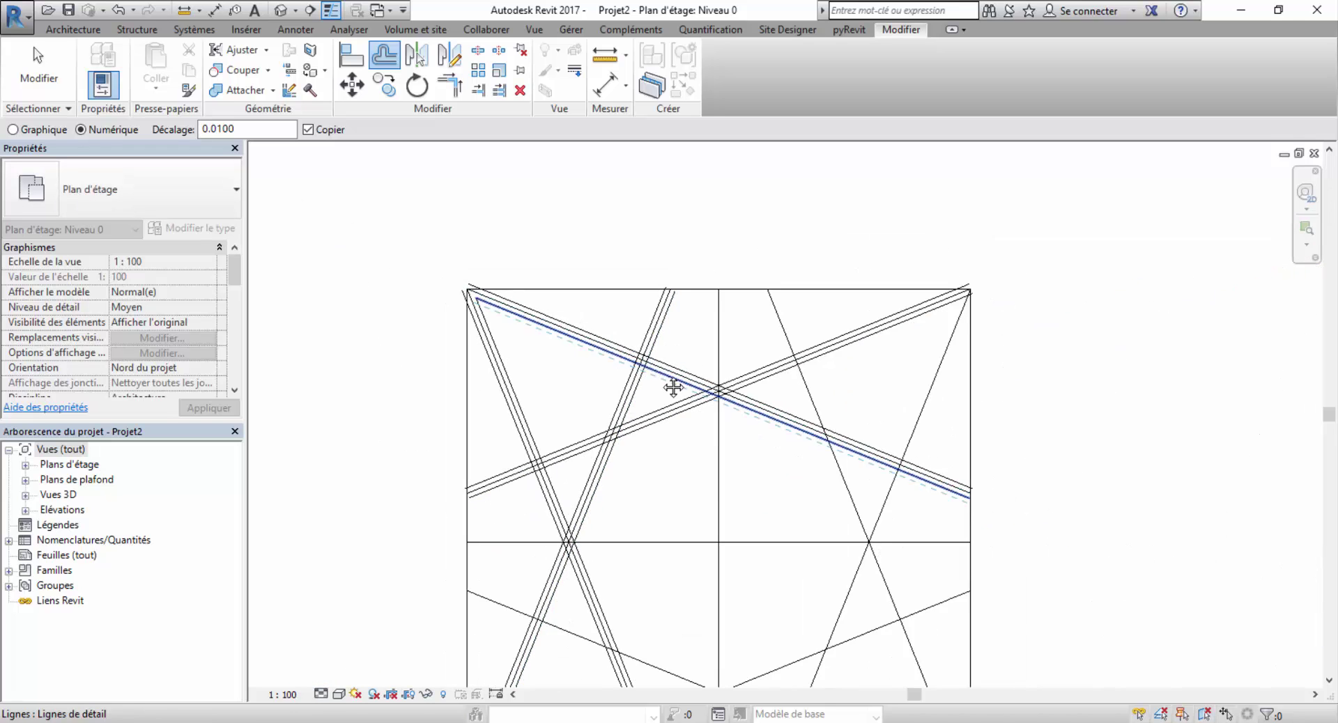
key("Escape")
scroll(857, 529, "down", 2)
Delete the single thin lines and trim the diagonals at the horizontal centre line
left_click_drag(862, 510, 767, 613)
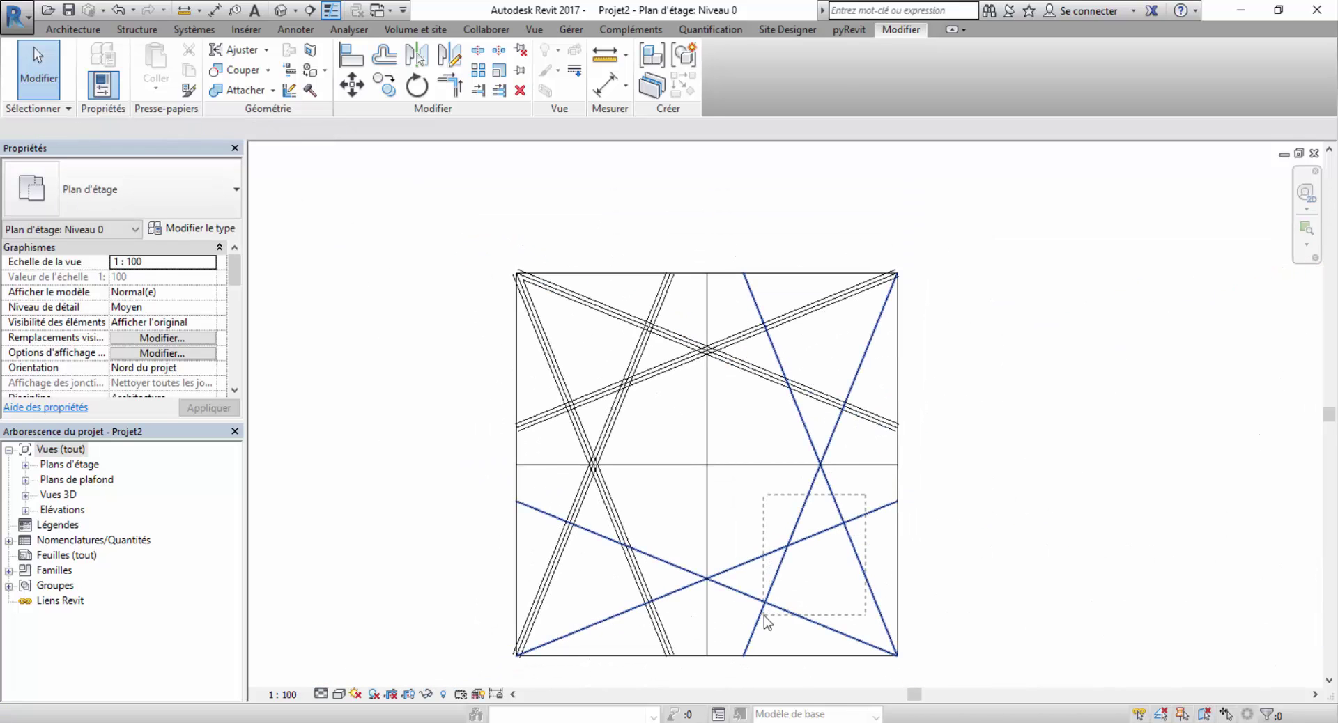
key("Delete")
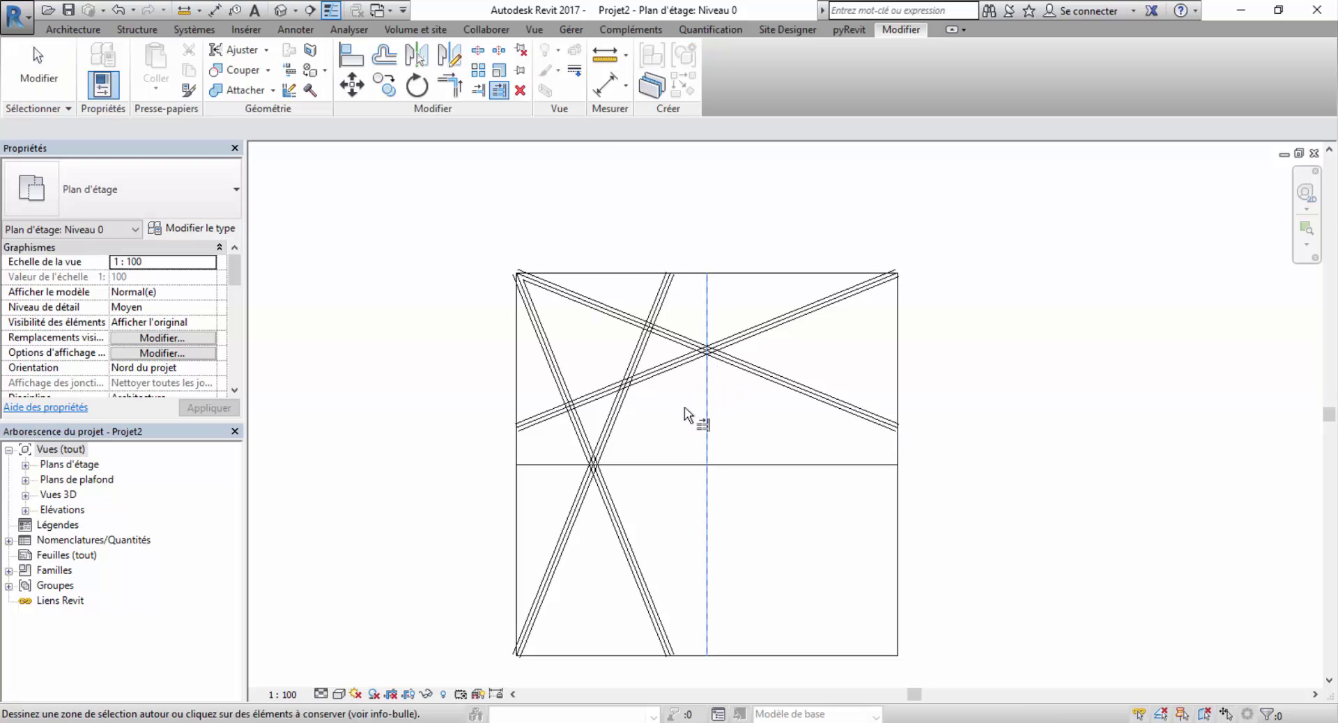
left_click_drag(685, 407, 681, 322)
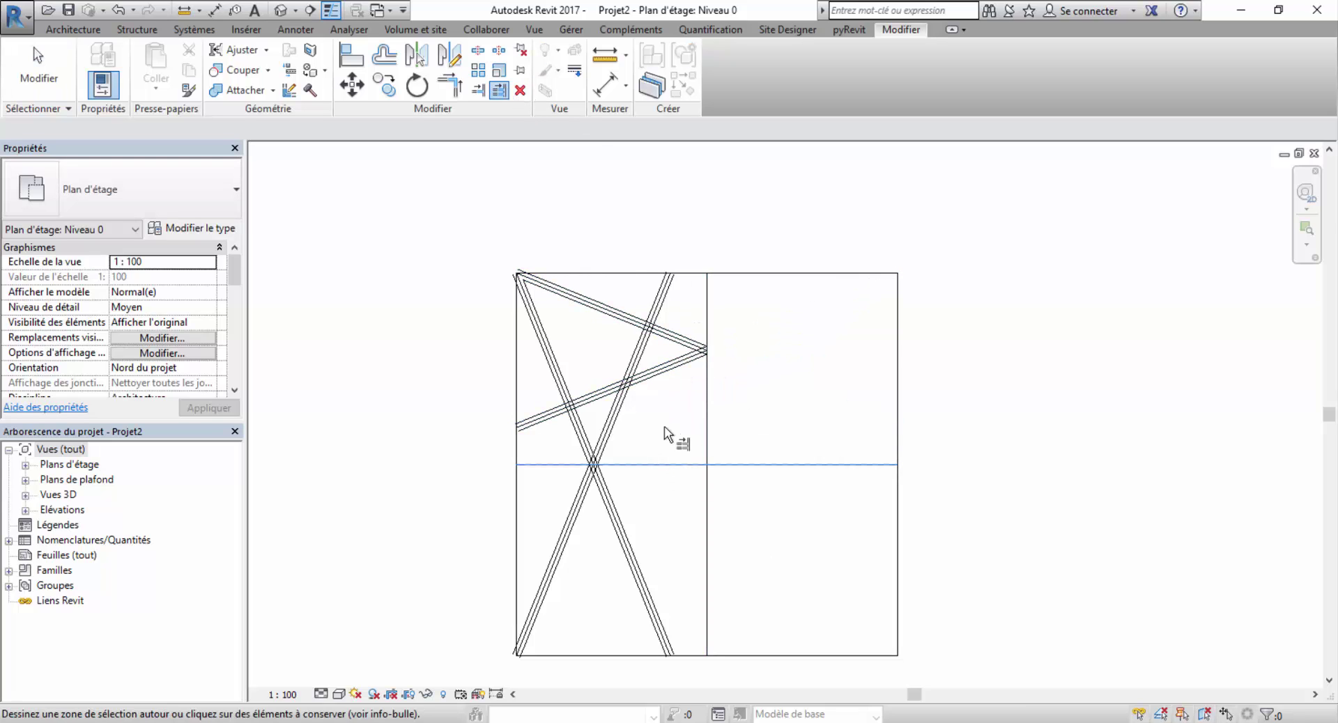
left_click(638, 464)
left_click_drag(658, 432, 568, 453)
scroll(557, 446, "up", 3)
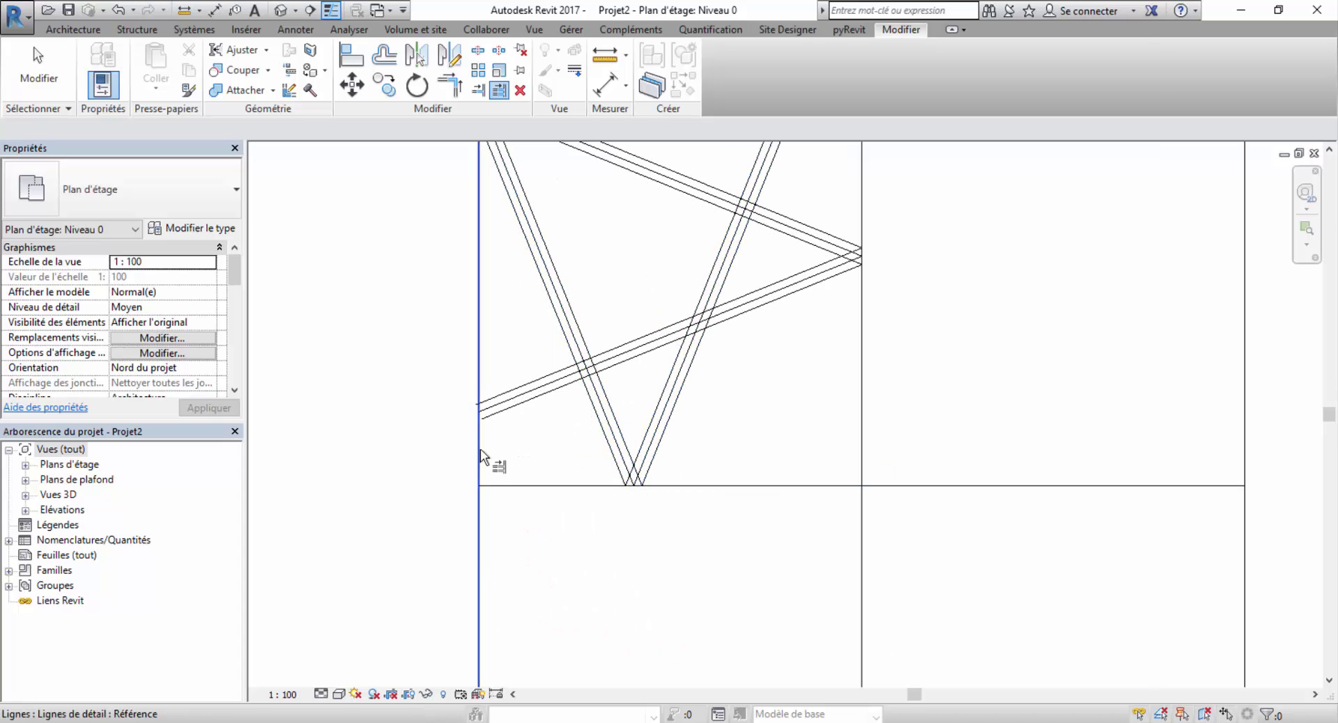
left_click_drag(507, 380, 491, 441)
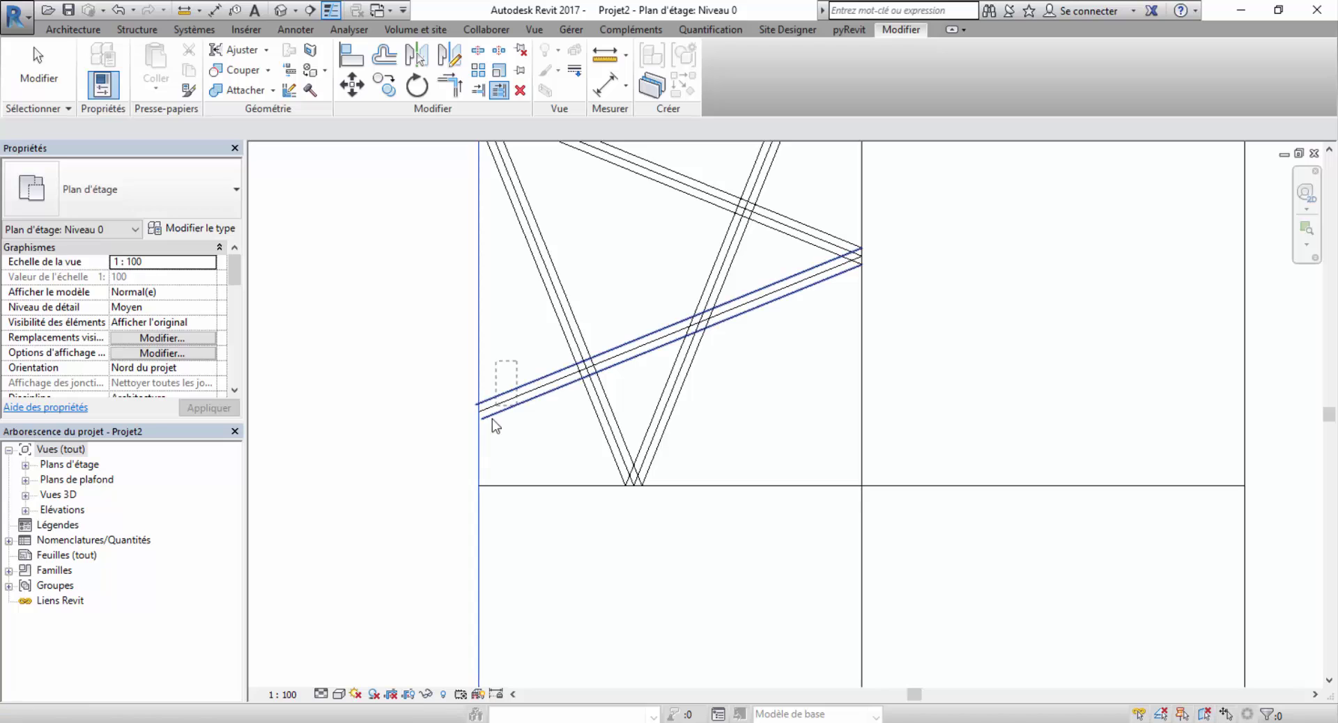
Trim the outer diagonal back to the square's top edge and check the lines
middle_click_drag(685, 380, 612, 513)
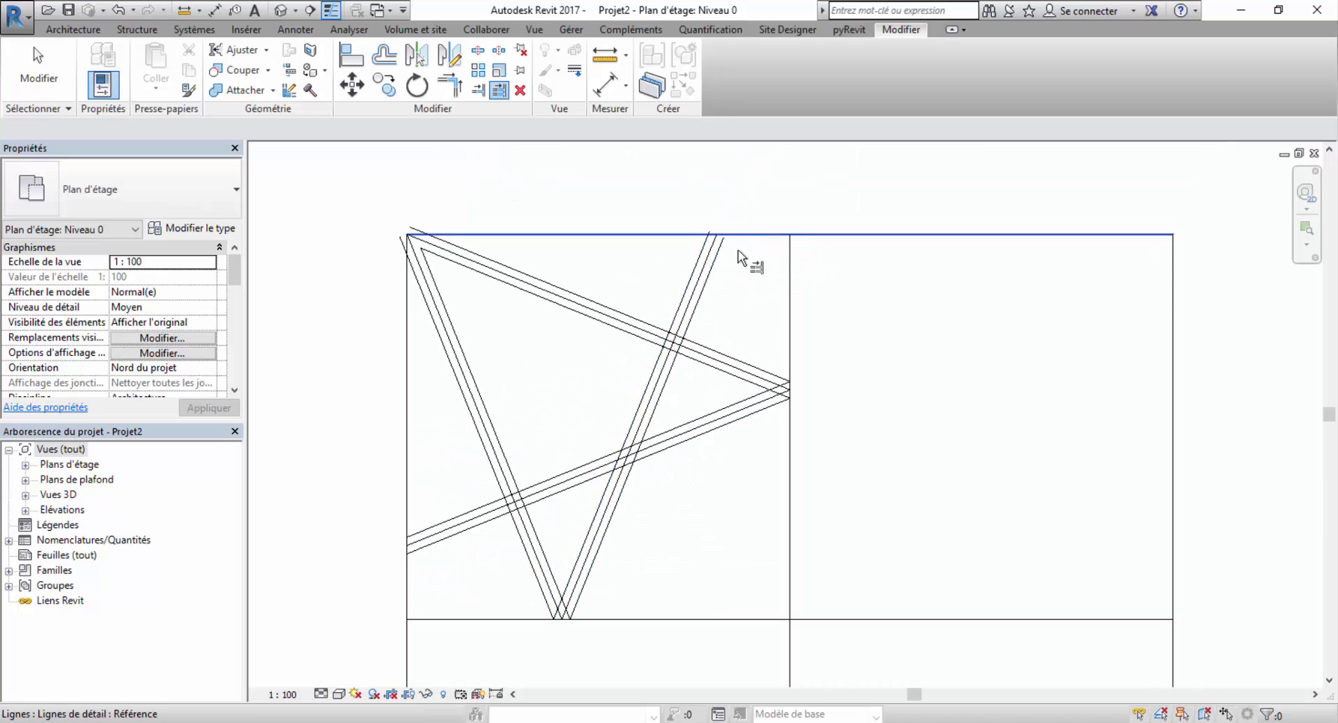
left_click(705, 236)
scroll(446, 241, "up", 3)
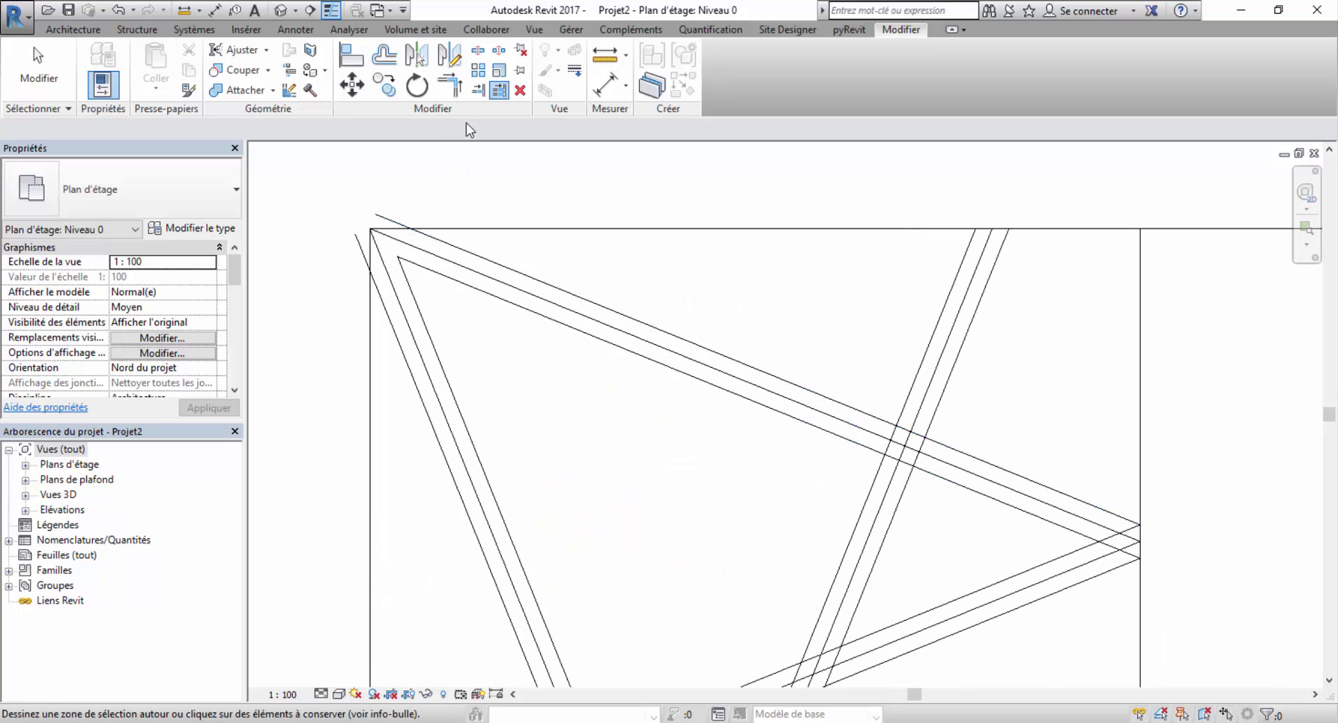
left_click(443, 244)
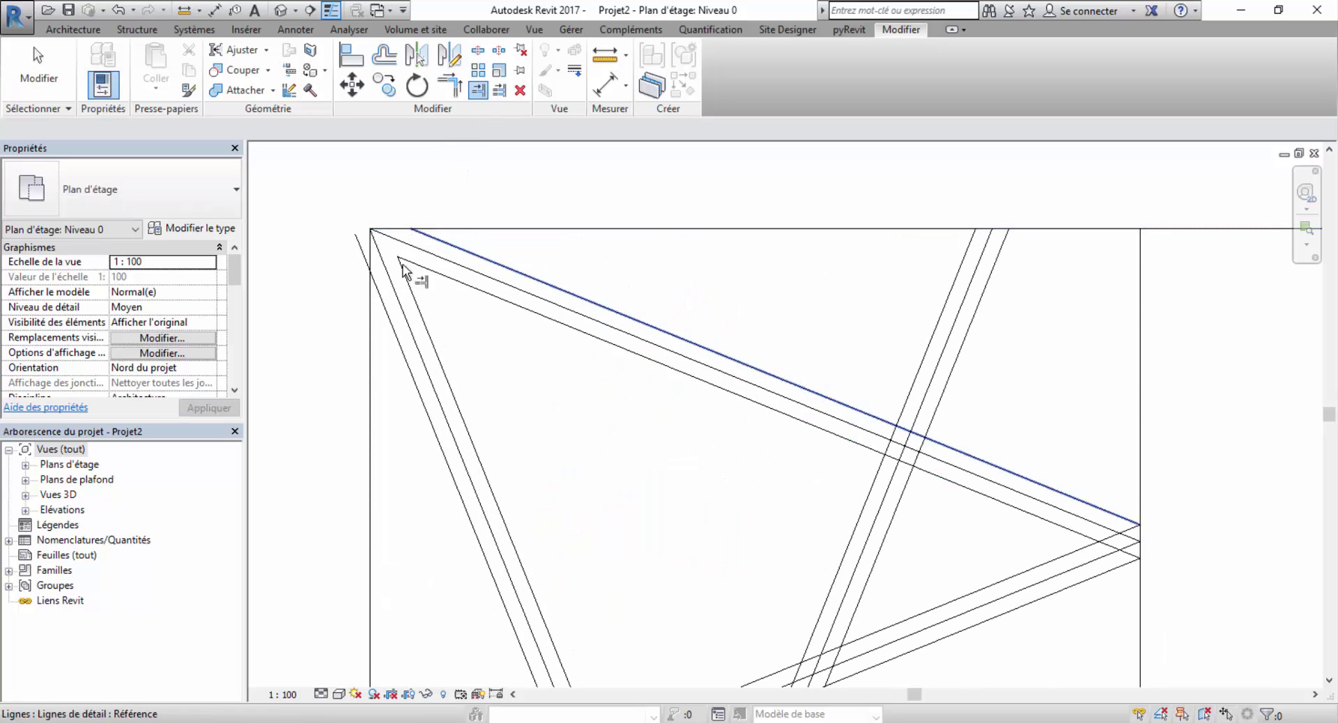
scroll(390, 286, "down", 2)
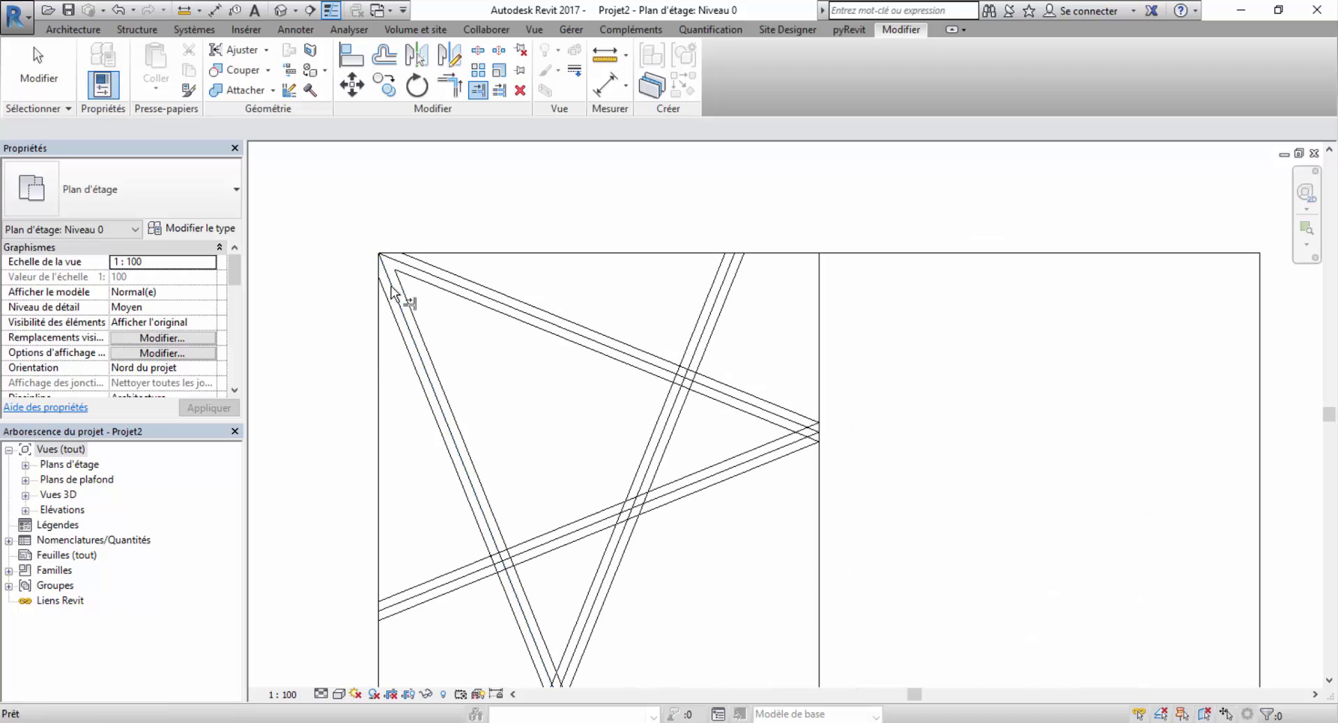
key("Escape")
left_click(392, 293)
left_click(523, 329)
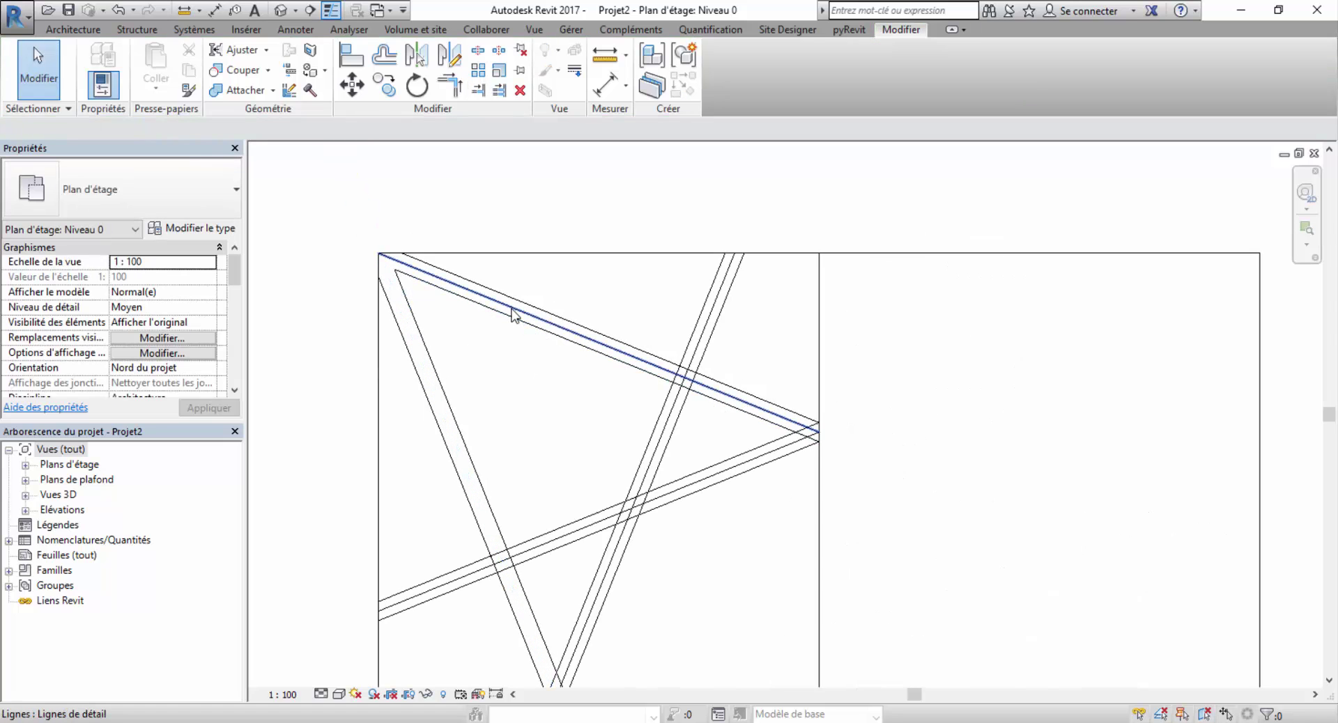
left_click(514, 311)
key("Escape")
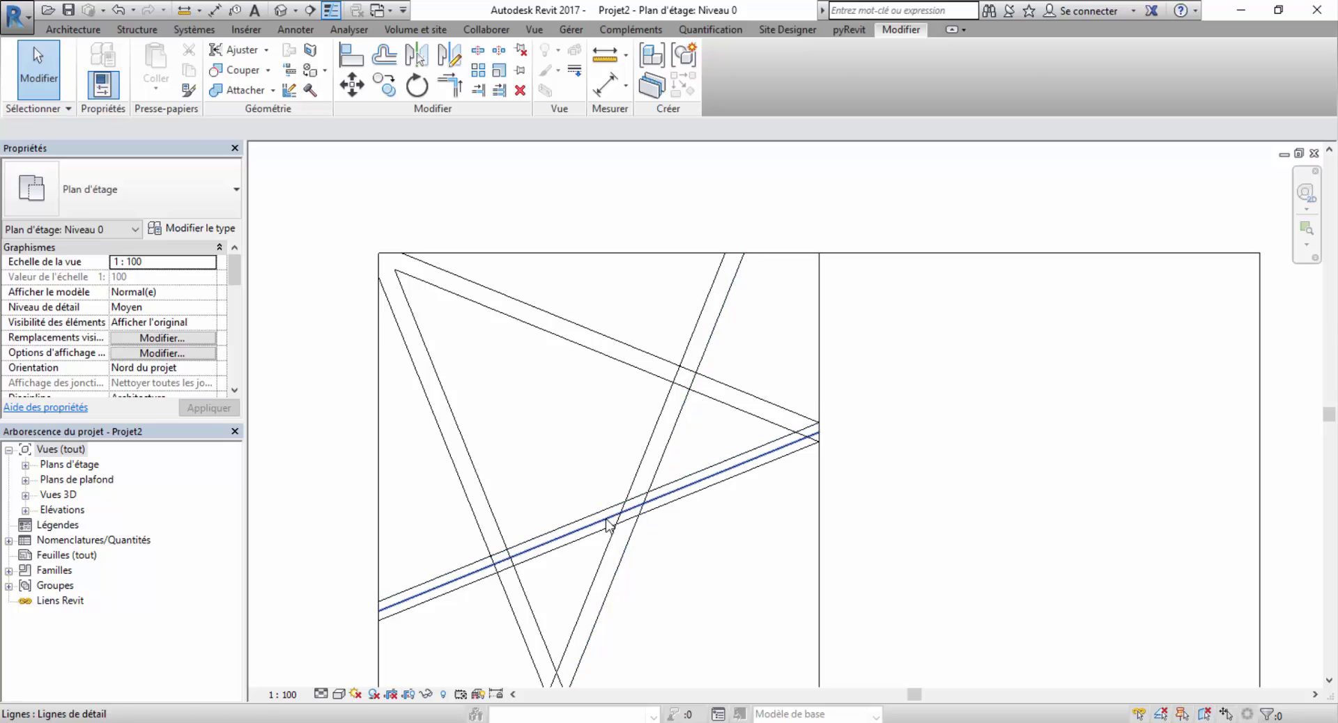
Trim the inner diagonals into corners at the bottom and right star points
middle_click_drag(606, 516, 619, 405)
key("t")
key("r")
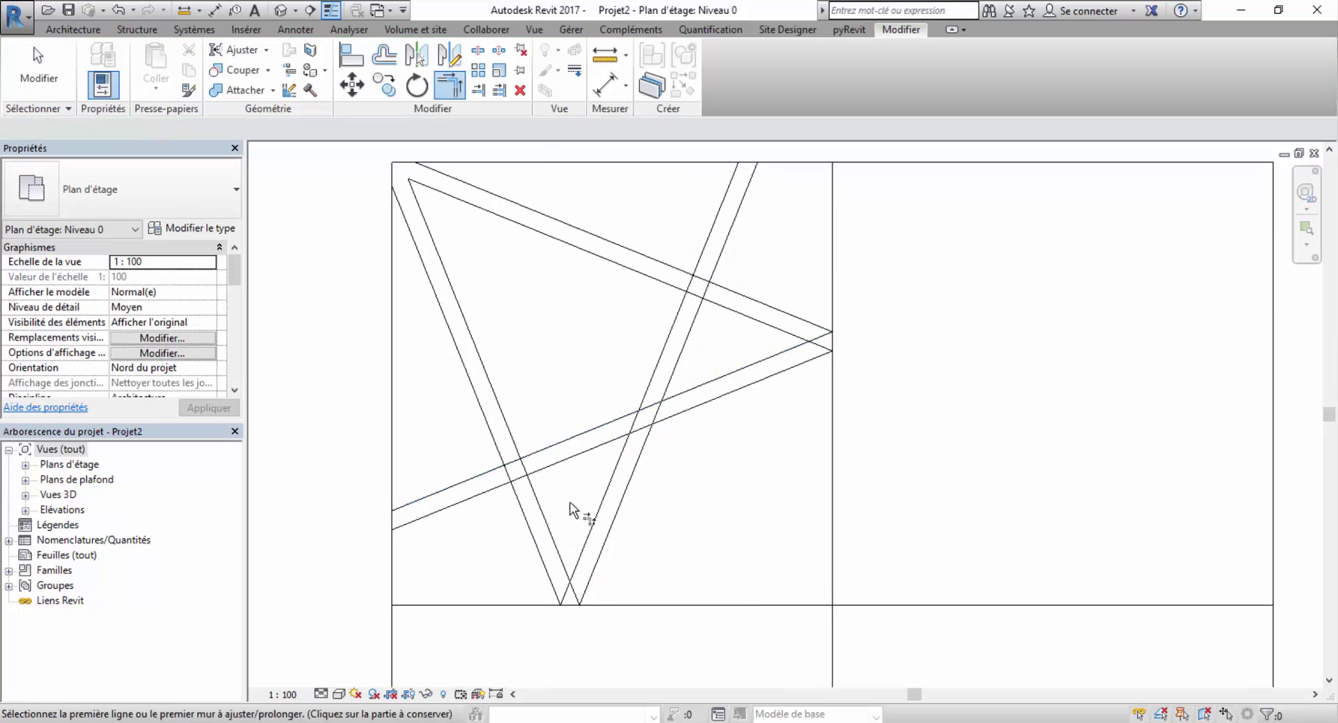
left_click(553, 538)
left_click(588, 543)
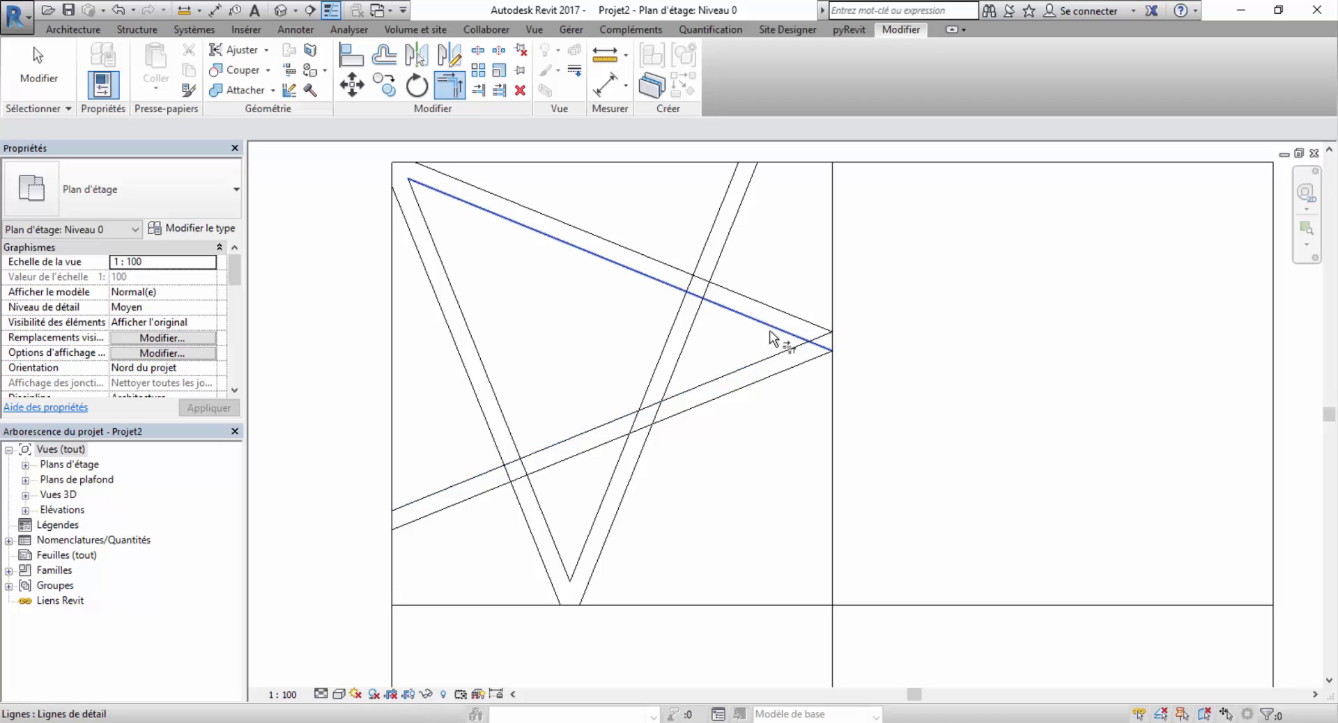
left_click(780, 333)
left_click(788, 350)
Split the diagonal at its upper crossing
left_click(477, 50)
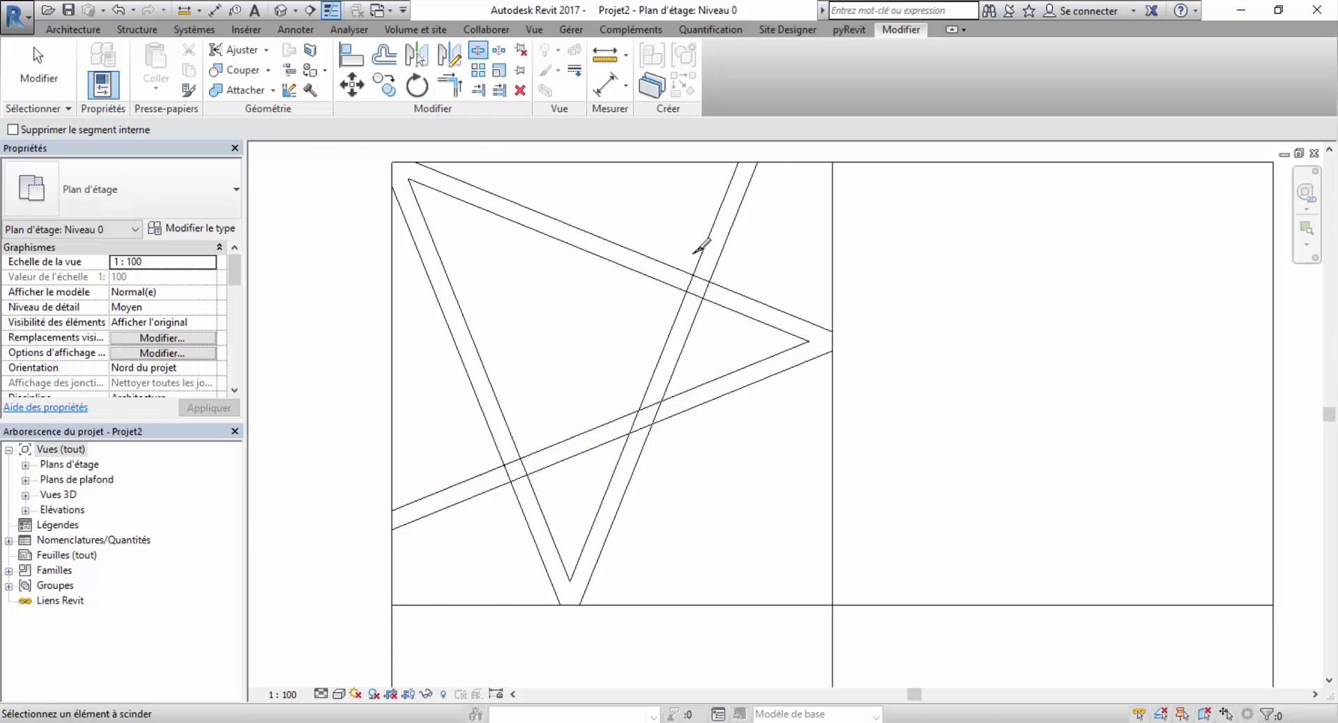
scroll(694, 249, "up", 3)
left_click(697, 304)
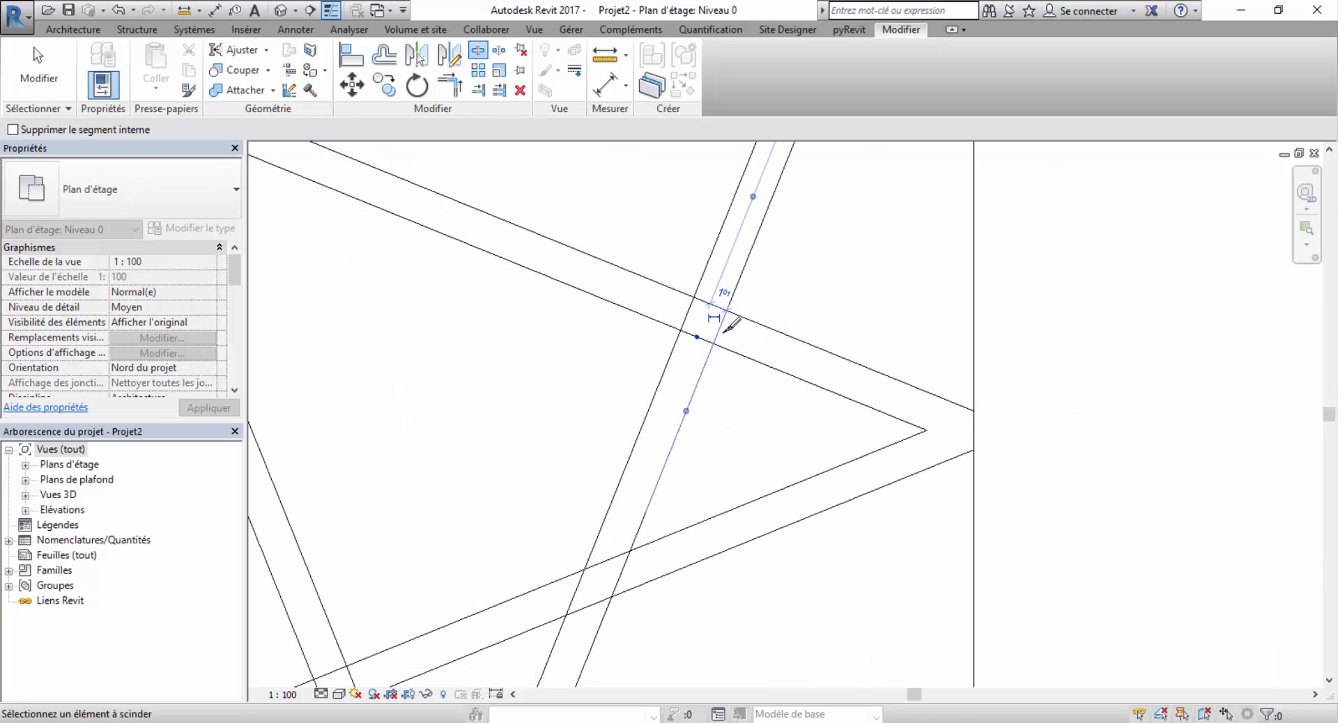
scroll(679, 352, "up", 1)
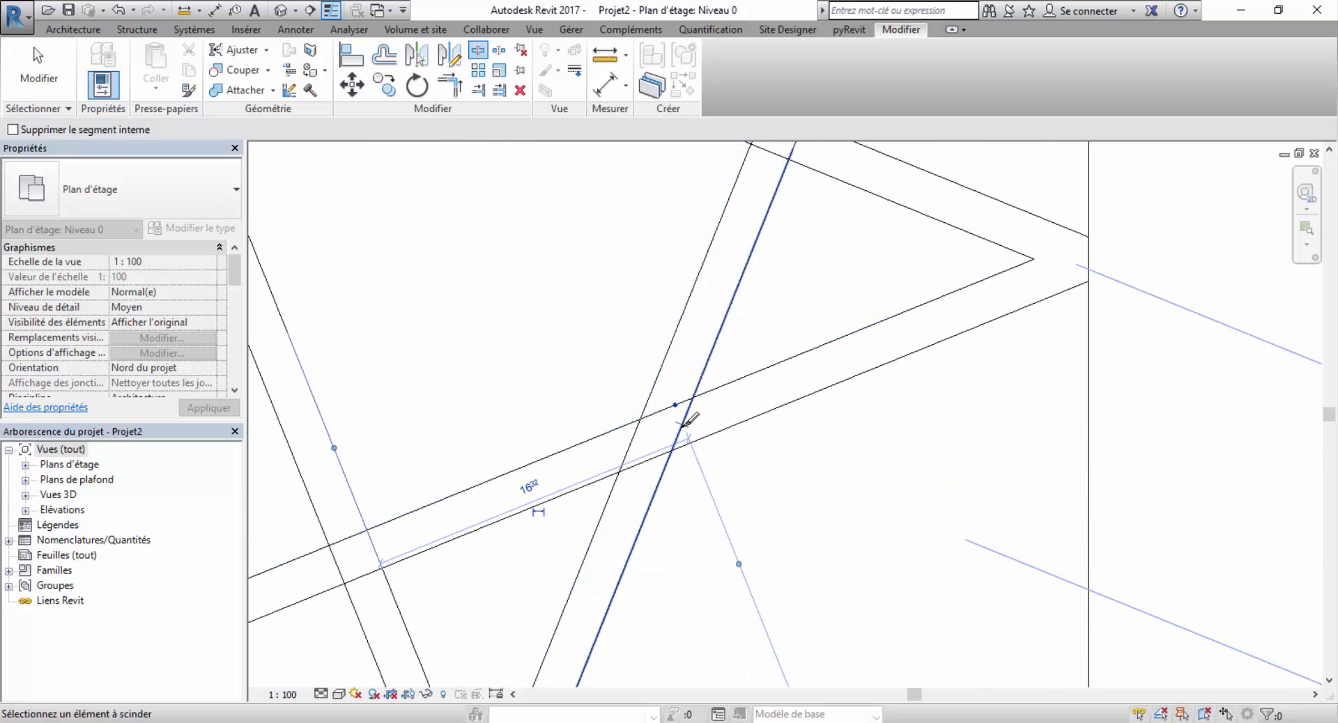
scroll(643, 439, "down", 2)
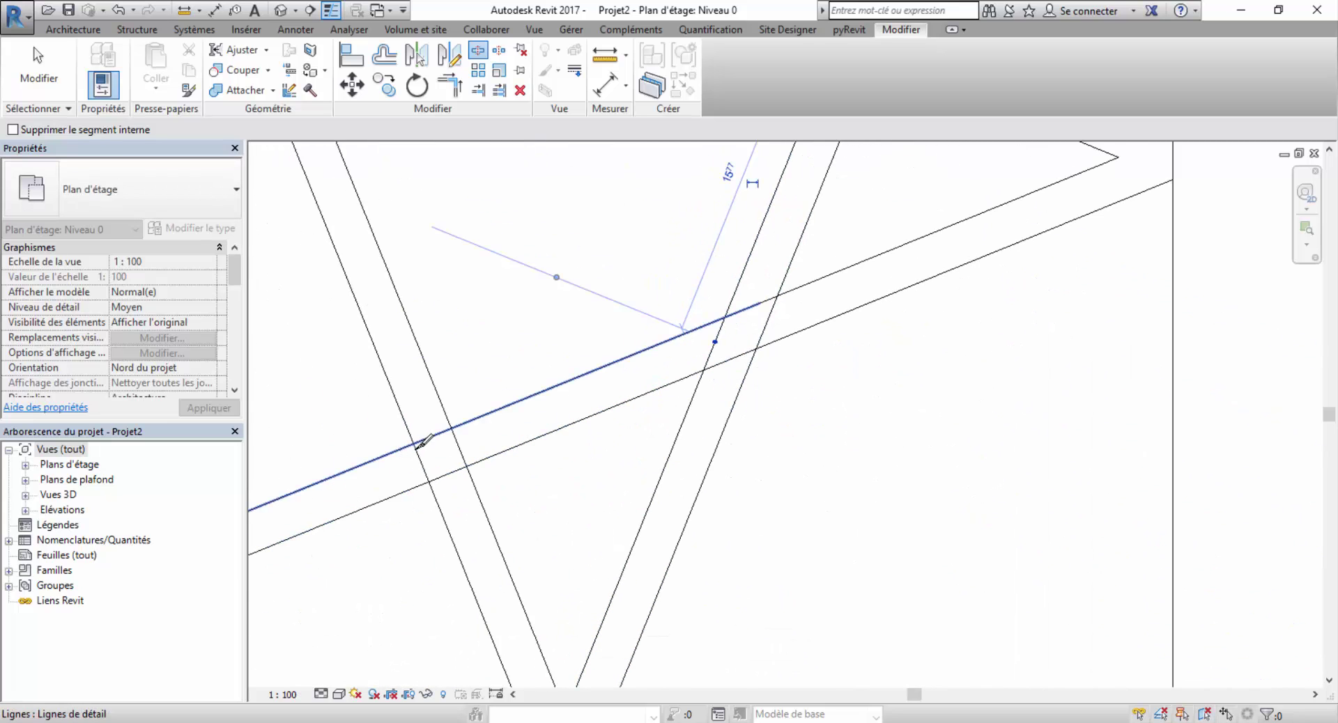
scroll(458, 449, "up", 2)
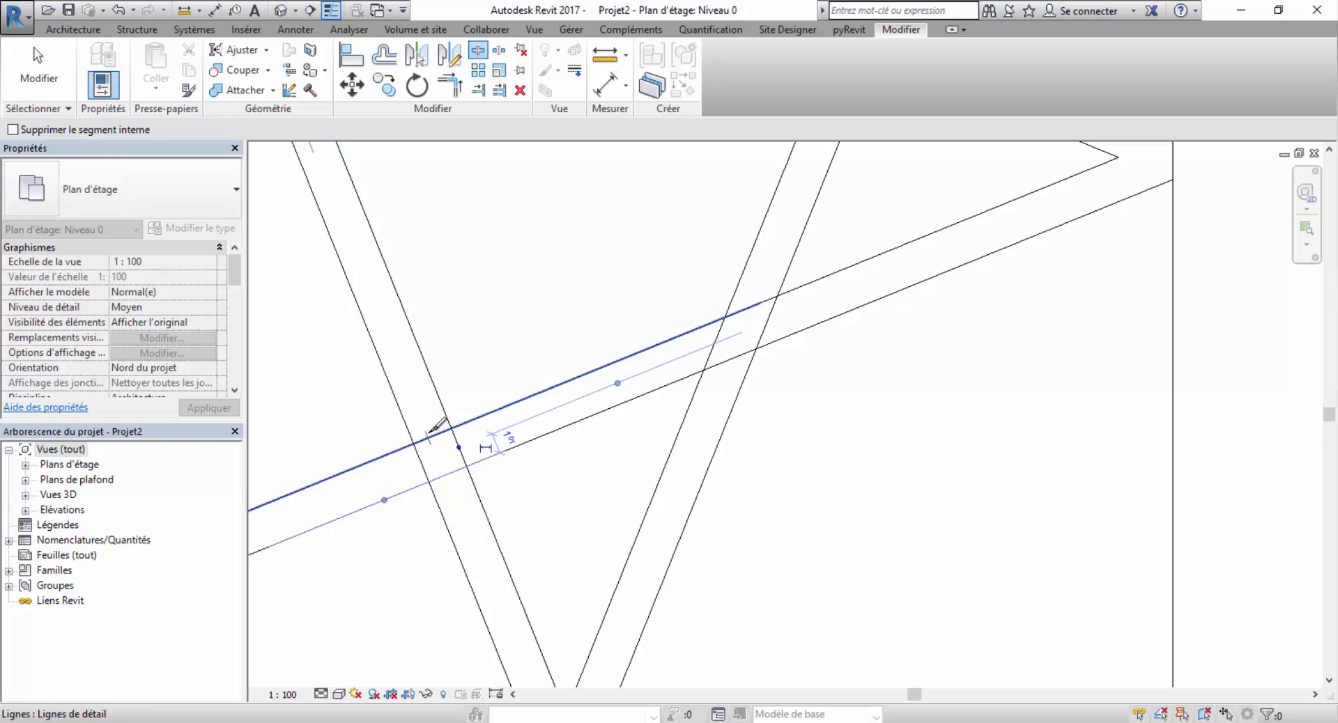
Trim two pairs of crossing lines on the left into clean corners
left_click(456, 89)
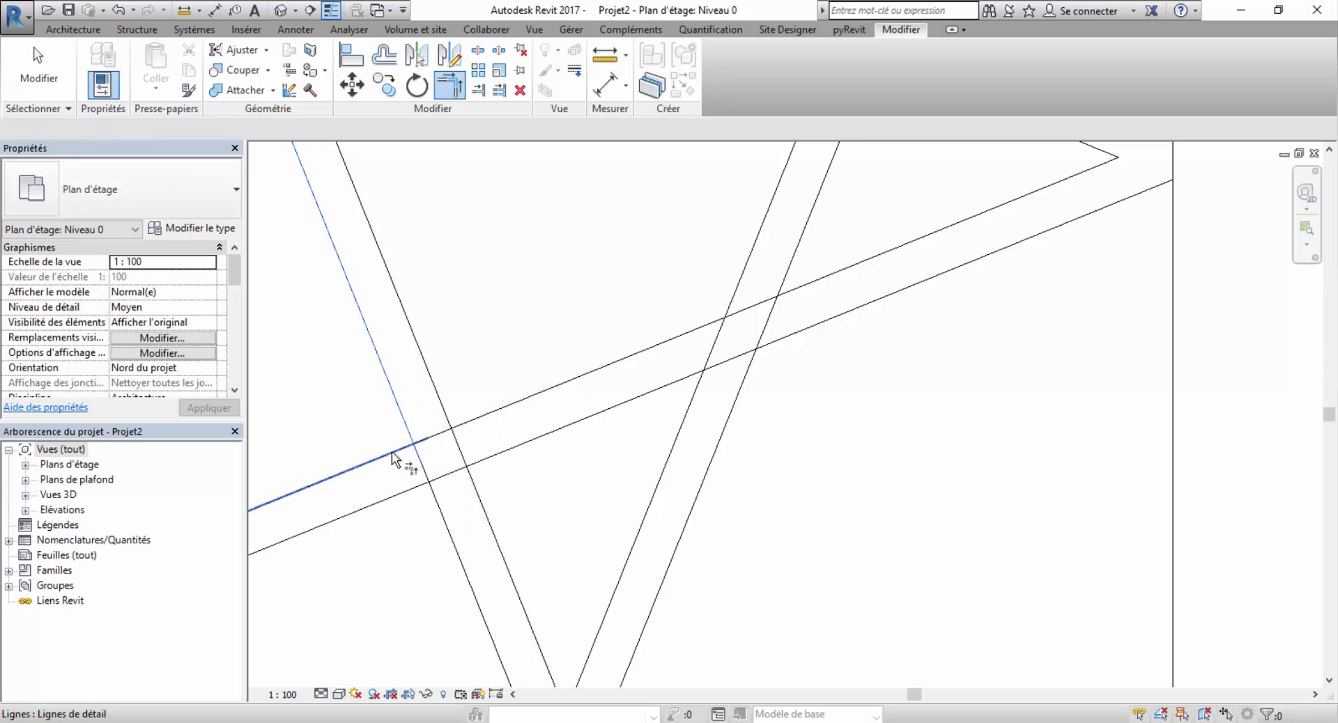
left_click(412, 492)
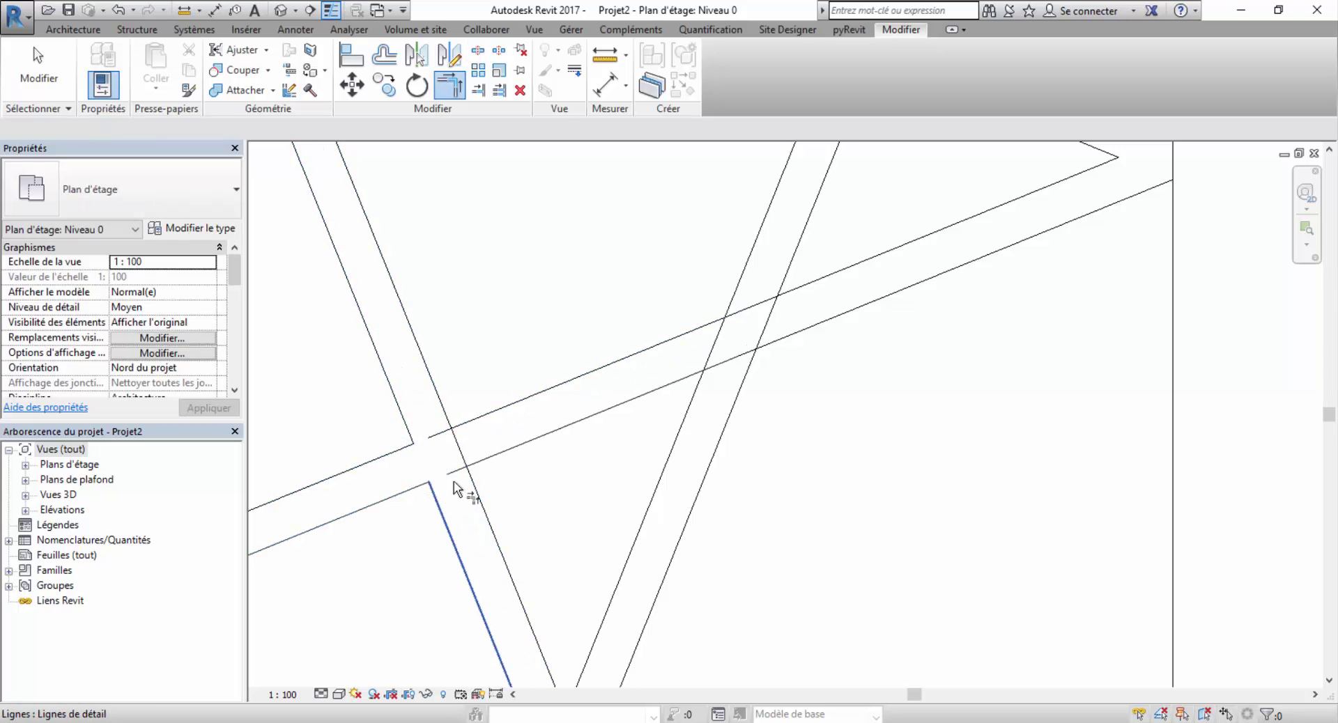
left_click(451, 484)
left_click(457, 418)
left_click(450, 418)
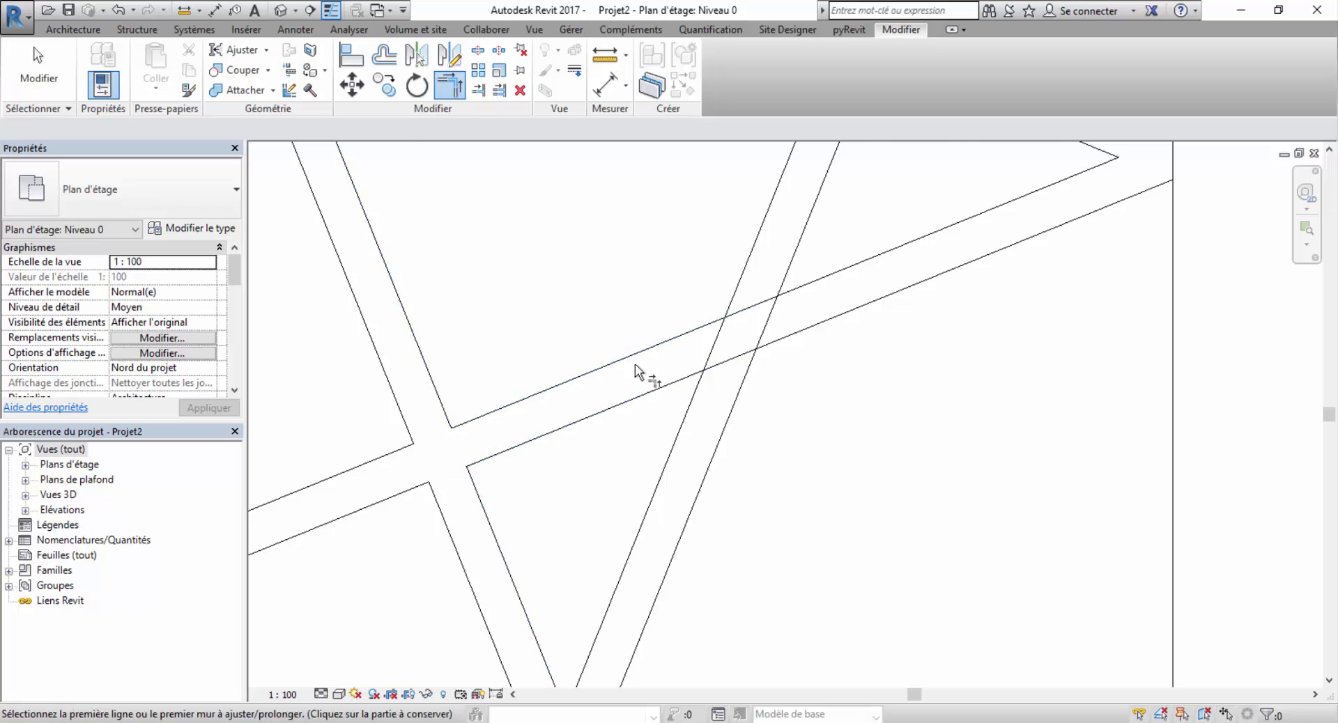
scroll(637, 374, "down", 2)
Trim the inner triangle lines and upper-right lines into corners
left_click(671, 364)
left_click(672, 364)
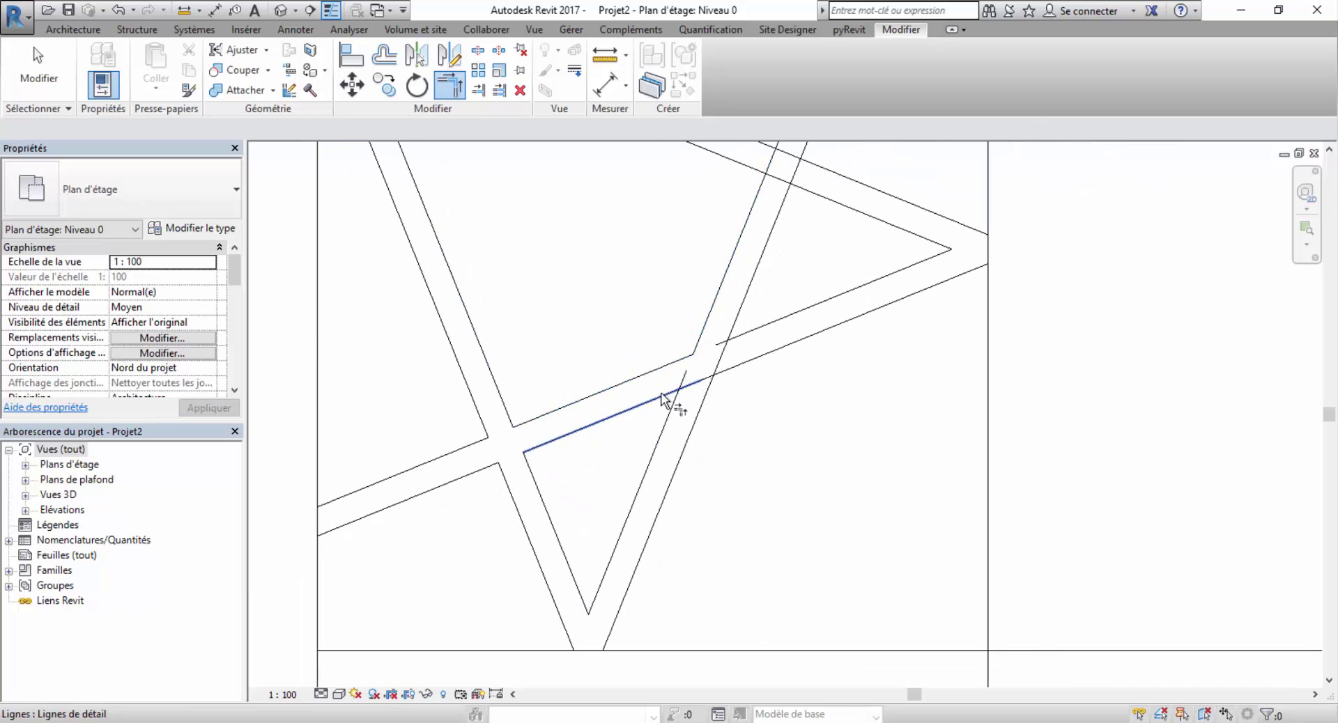
left_click(724, 376)
left_click(737, 342)
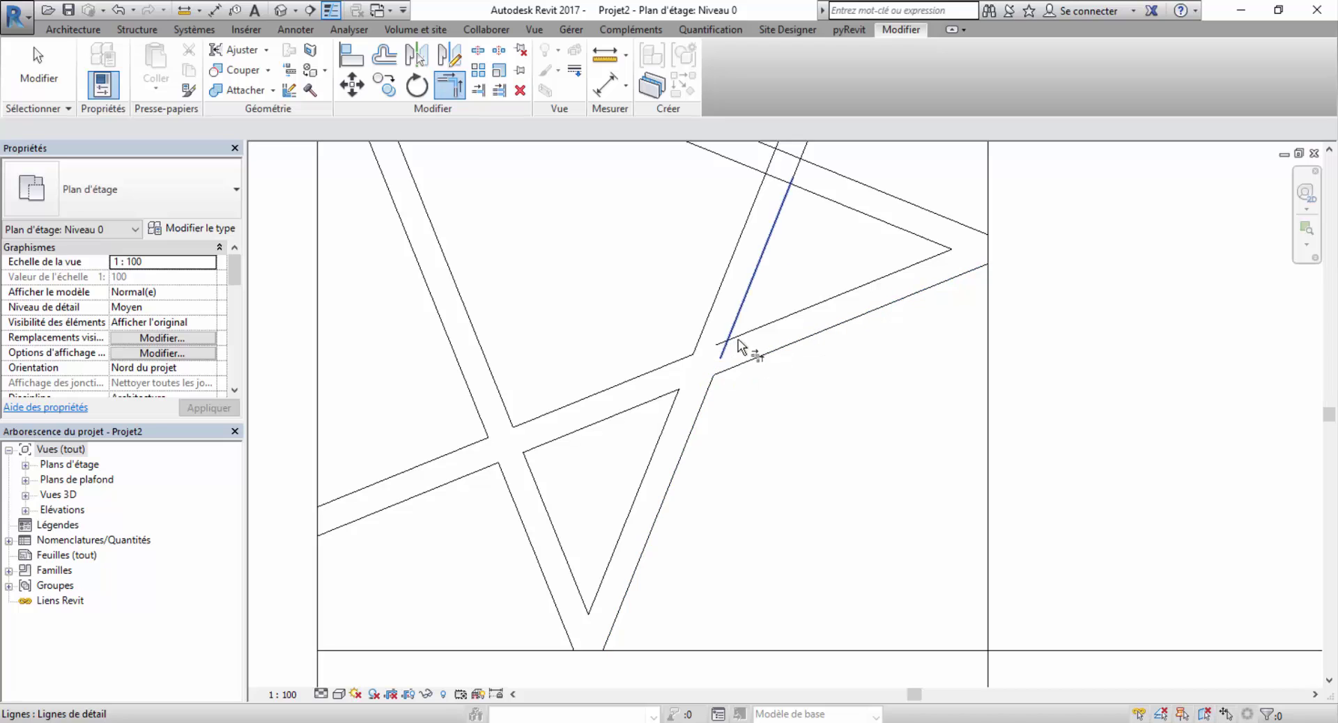
middle_click_drag(740, 340, 616, 527)
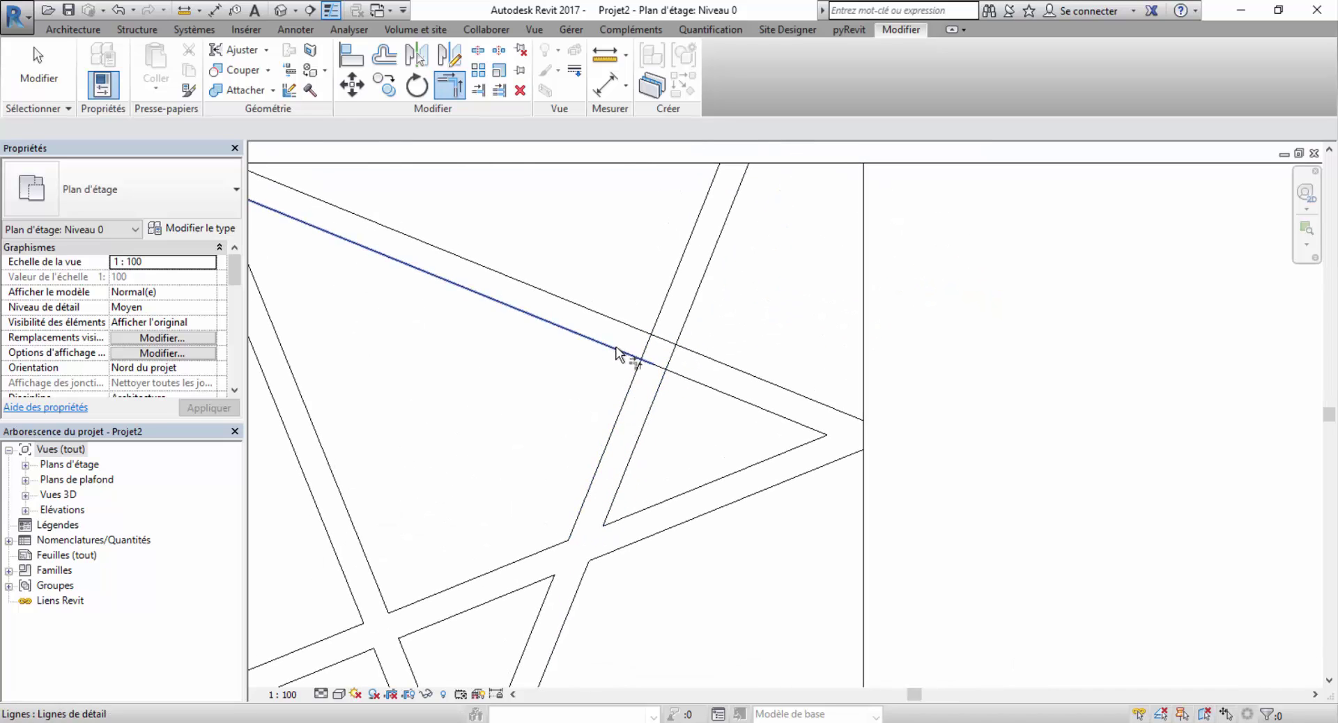
left_click(660, 387)
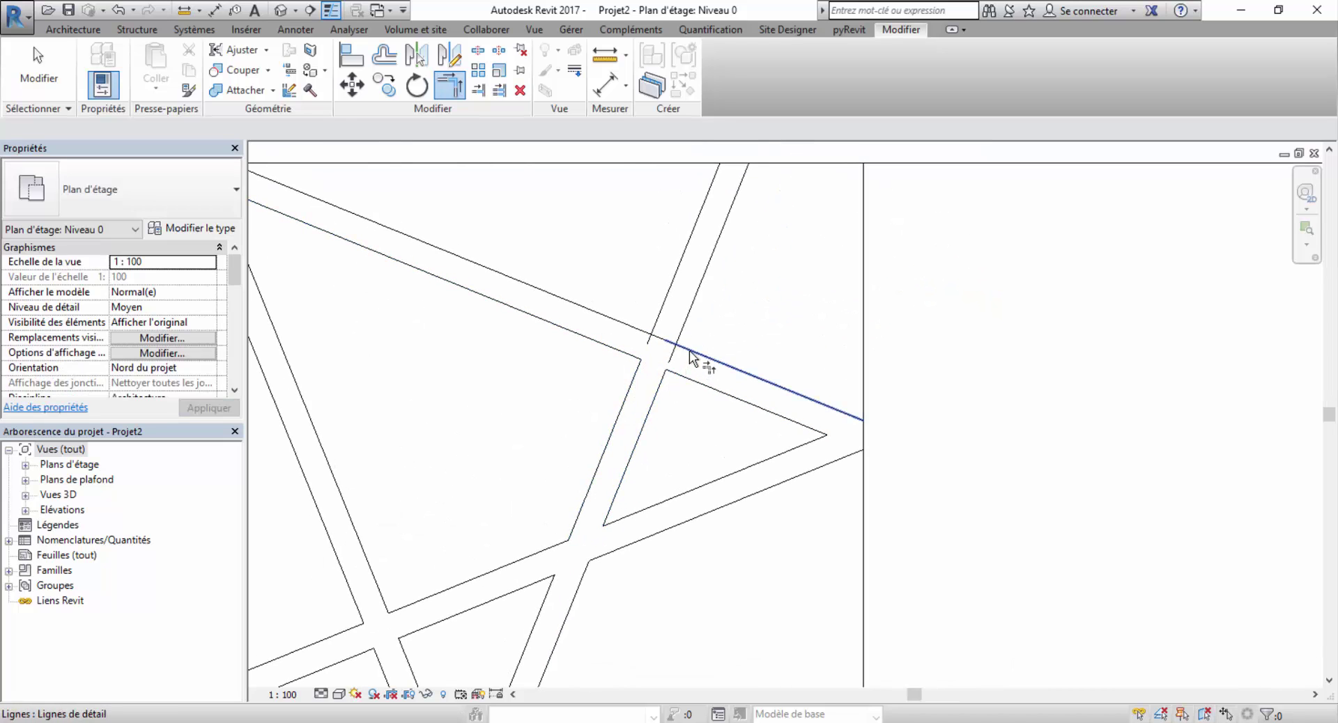
Finish the last corner trim, then mirror all 20 motif lines across the vertical grid line
left_click(642, 337)
scroll(601, 380, "down", 3)
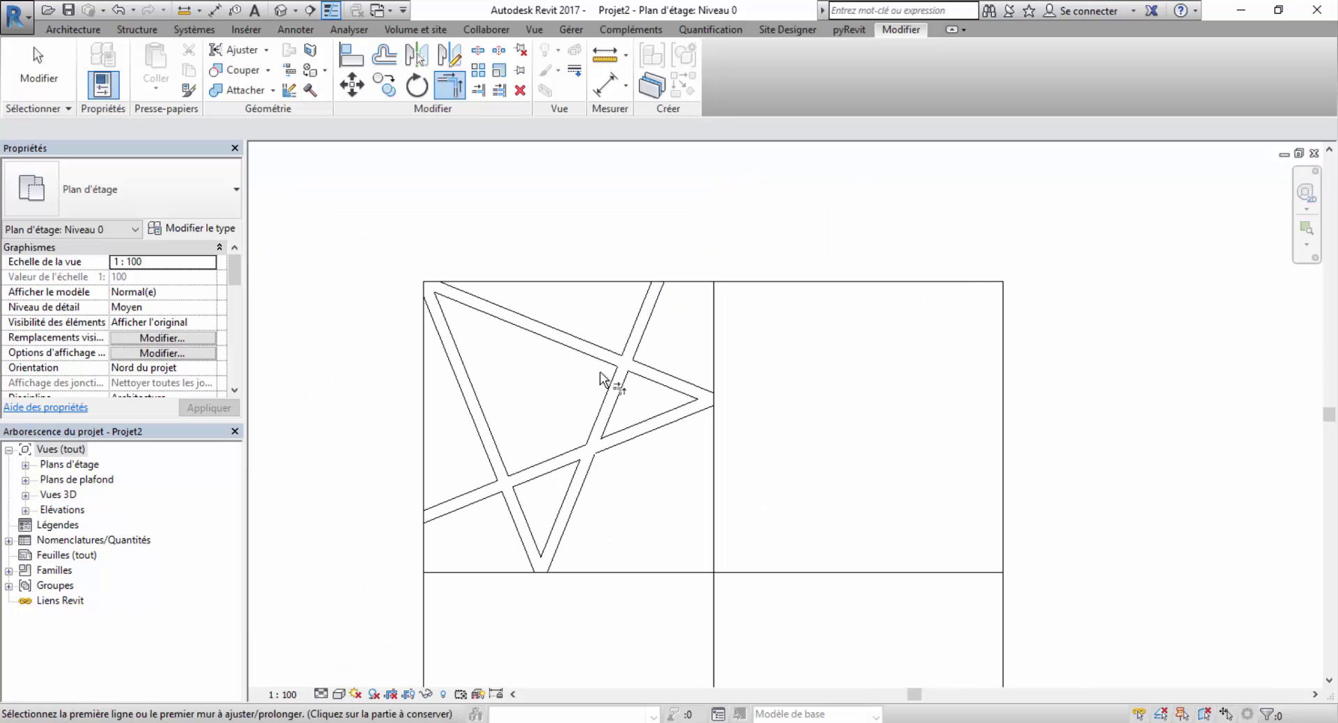
key("Escape")
left_click_drag(340, 230, 731, 629)
middle_click_drag(694, 432, 635, 368)
left_click_drag(332, 180, 728, 587)
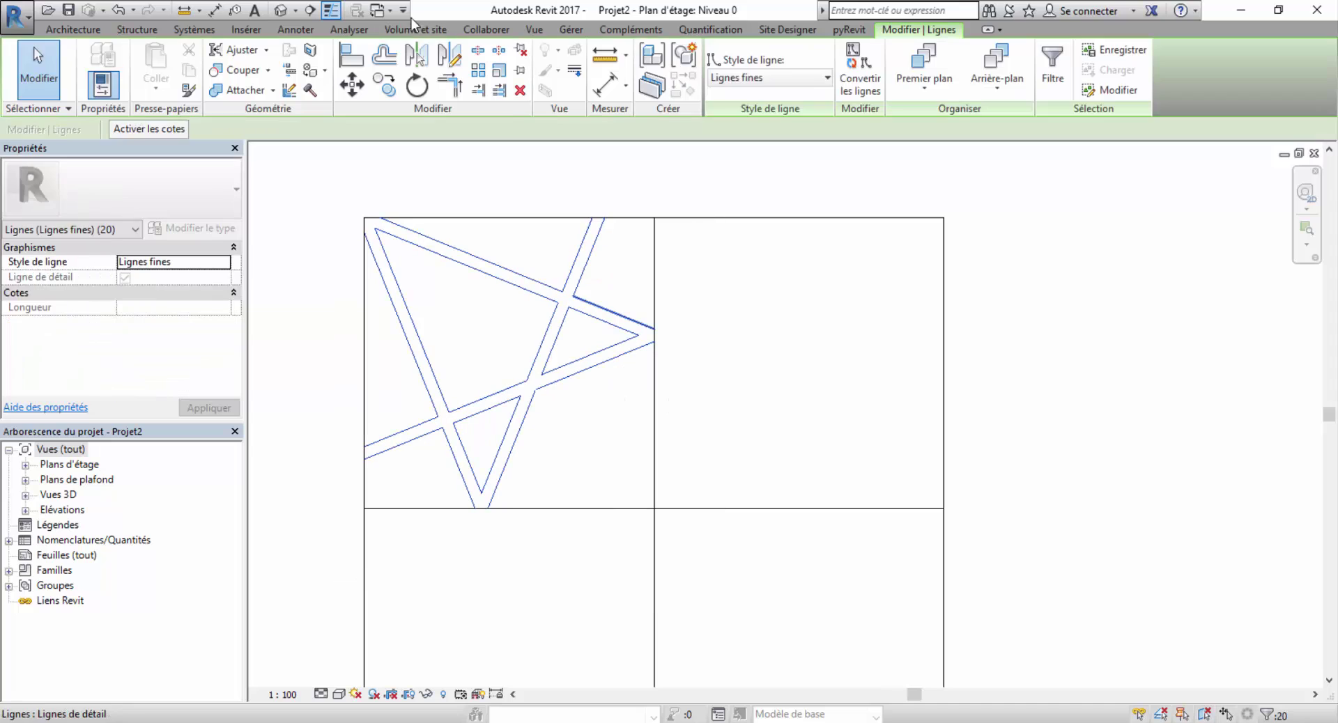
left_click(416, 55)
left_click(656, 407)
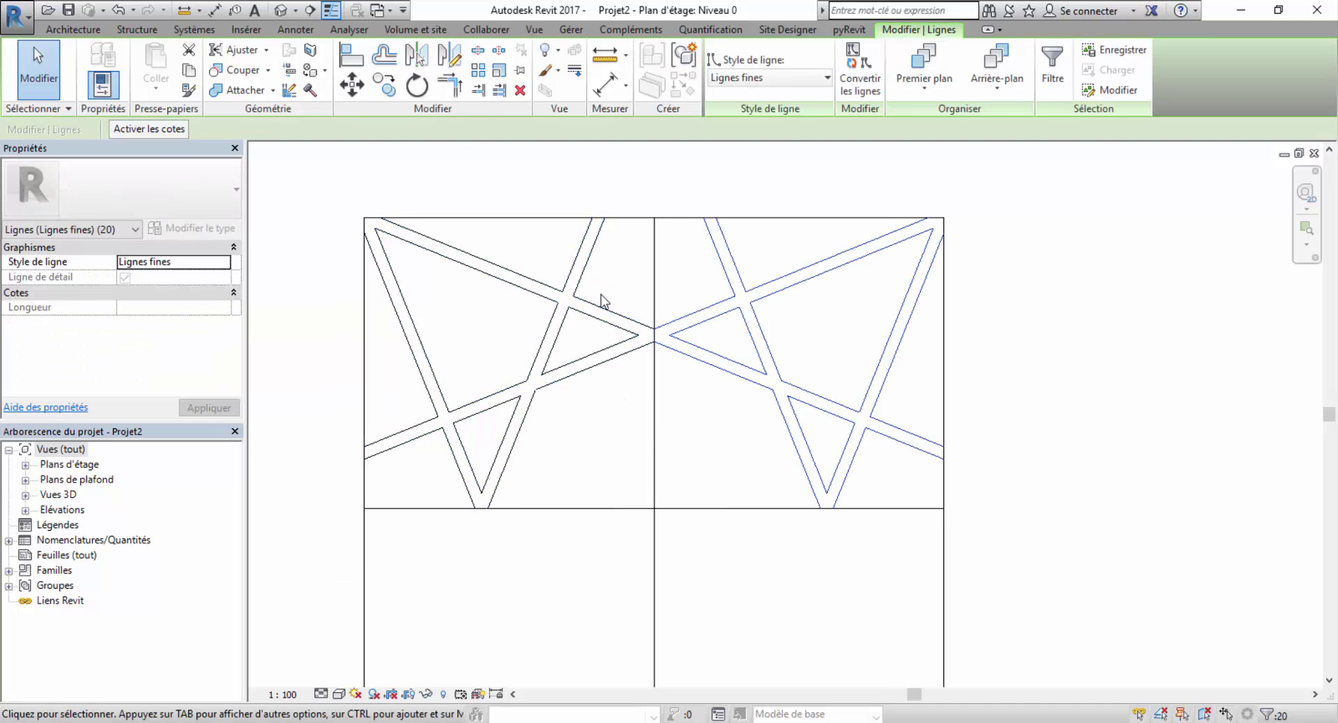
scroll(602, 301, "down", 2)
Mirror the motif across the horizontal grid line and into the bottom-left cell
key("m")
key("m")
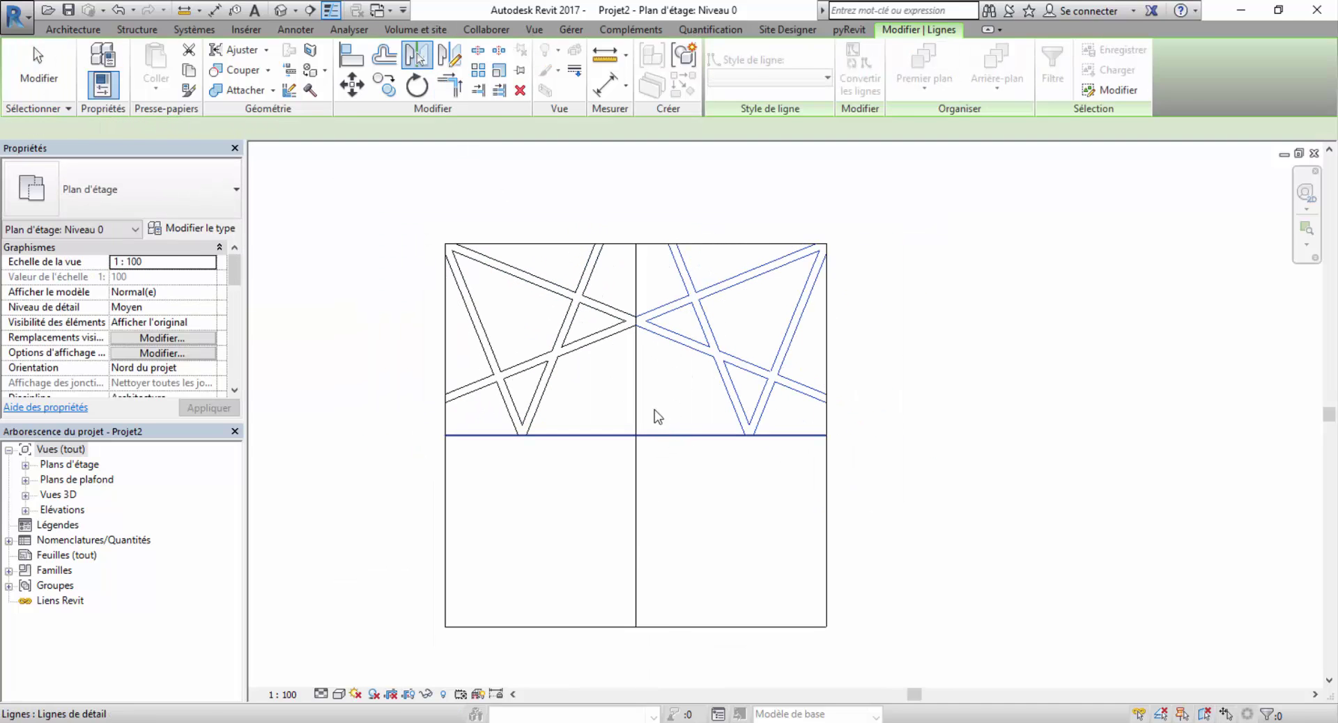
left_click(656, 416)
key("m")
key("m")
left_click(636, 389)
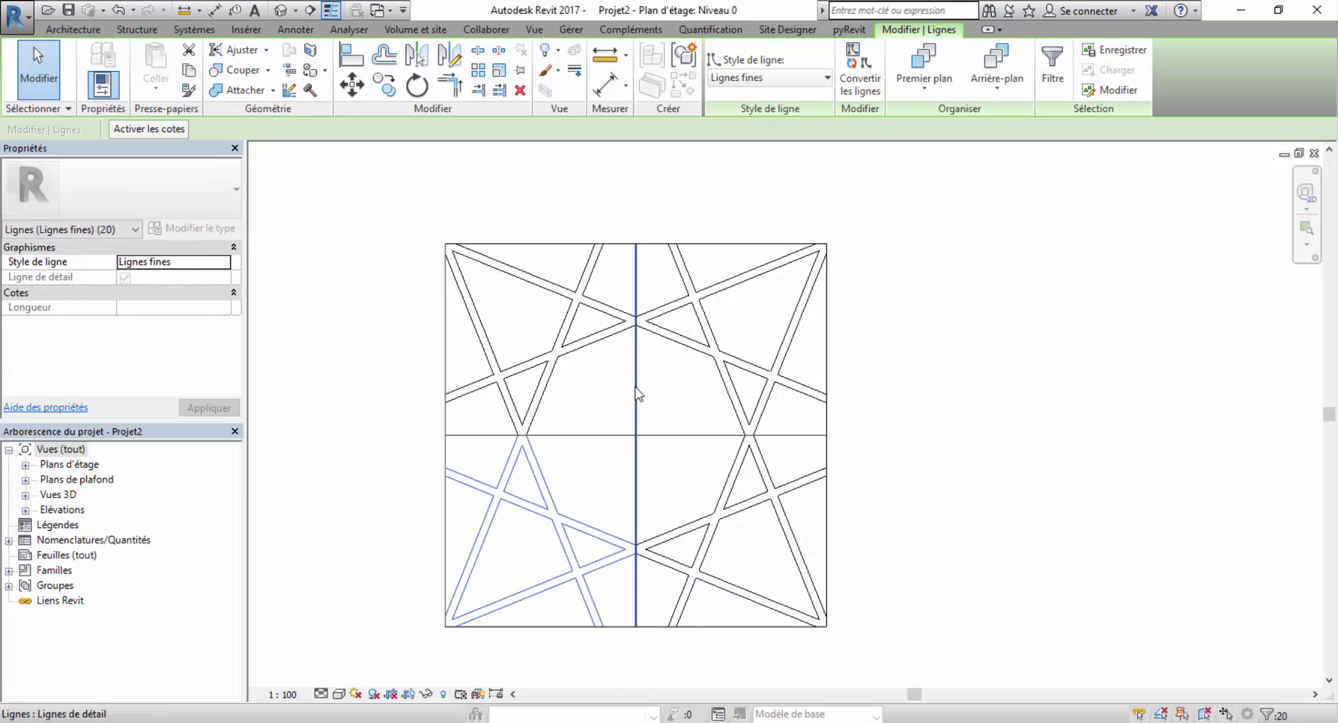
middle_click_drag(638, 394, 583, 390)
Delete both axis lines and select the whole pattern except the square border
left_click_drag(621, 388, 572, 469)
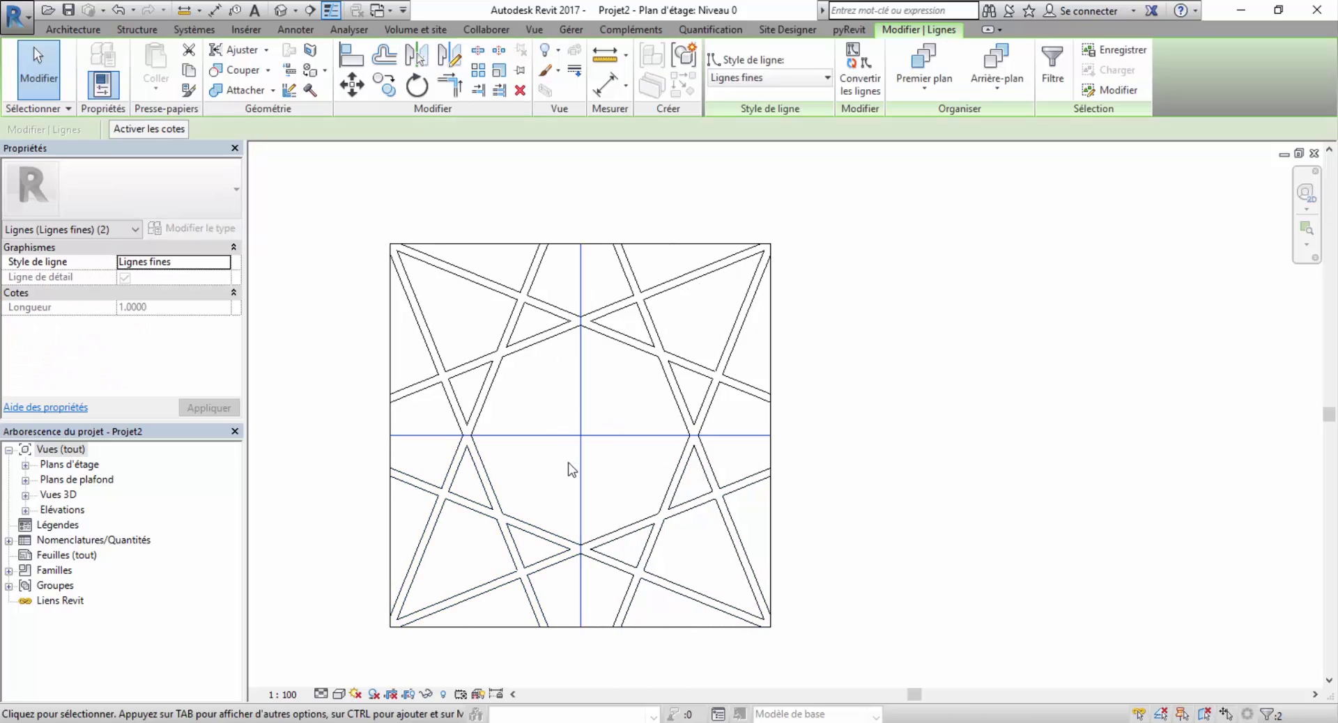
key("Delete")
scroll(567, 463, "down", 2)
mouse_move(408, 249)
left_mouse_down()
mouse_move(813, 612)
mouse_move(774, 593)
left_mouse_up()
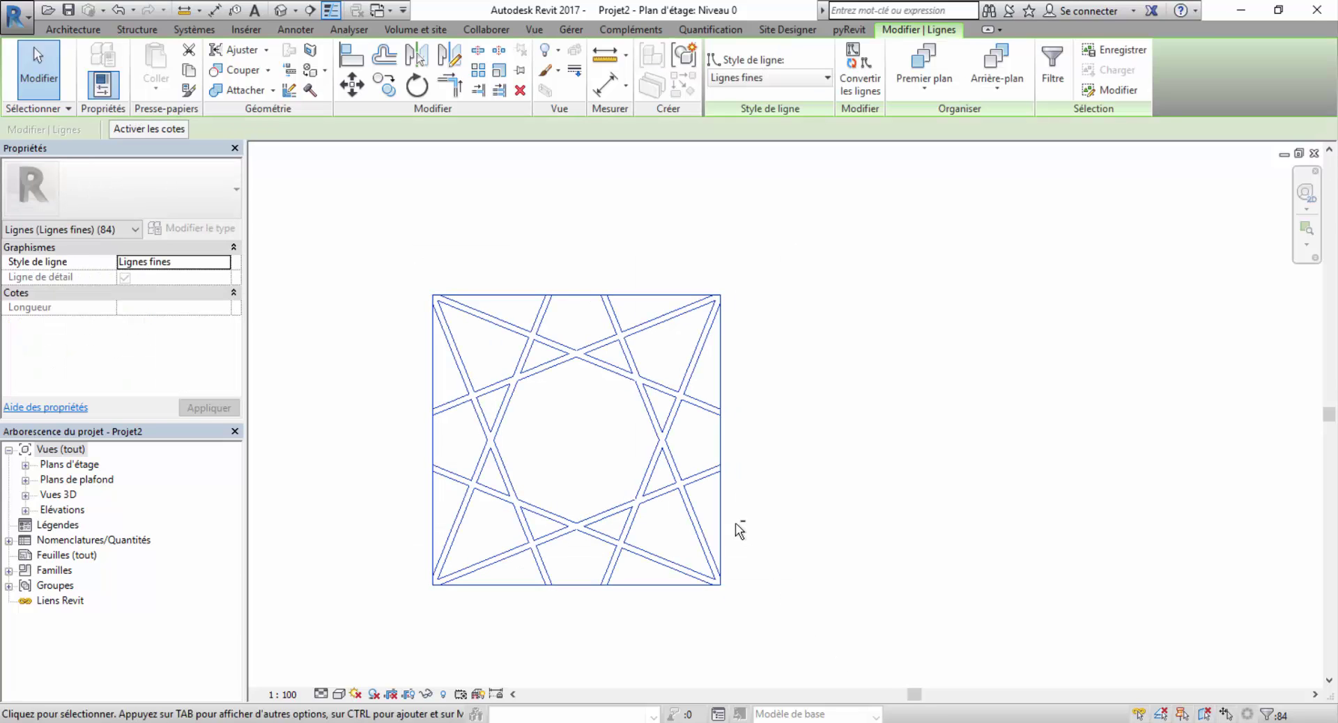
left_click(662, 585, "shift")
left_click(433, 418, "shift")
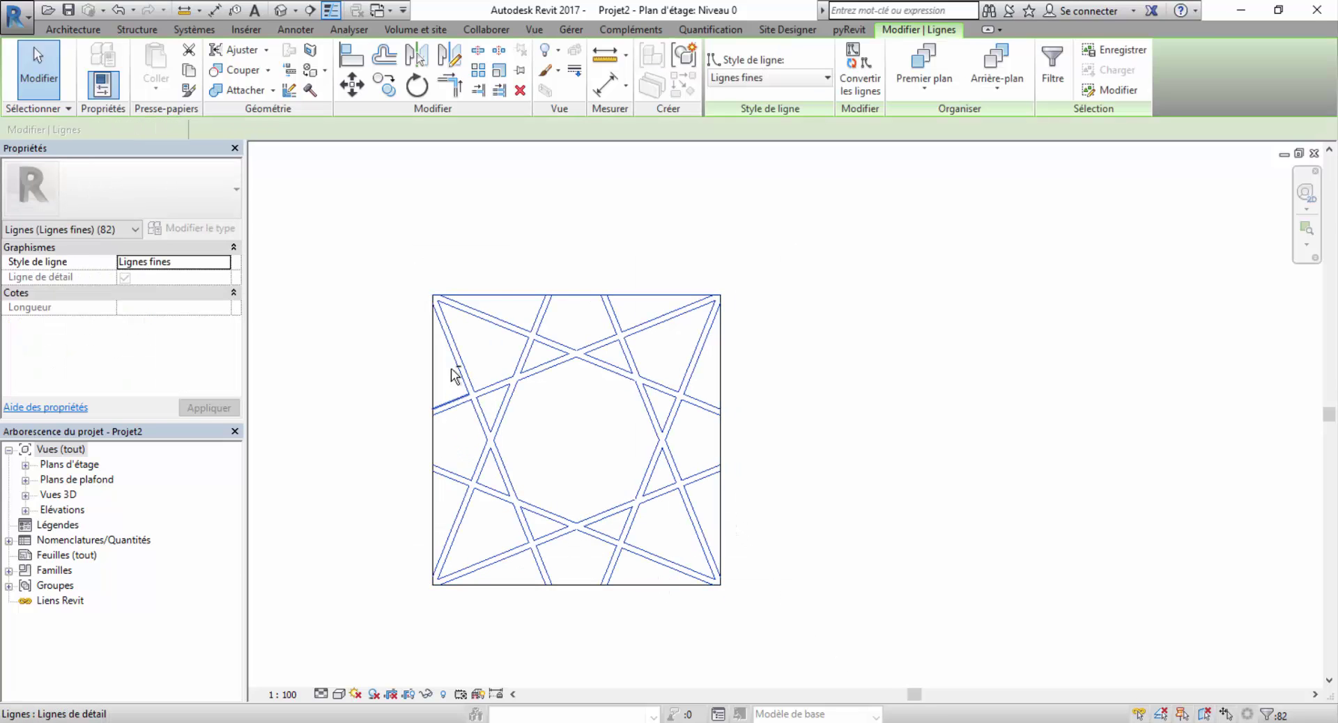
left_click(492, 298, "shift")
Create a Model Pattern from the star lines with pyRevit Make Pattern, bounded by the square's corners
left_click(838, 30)
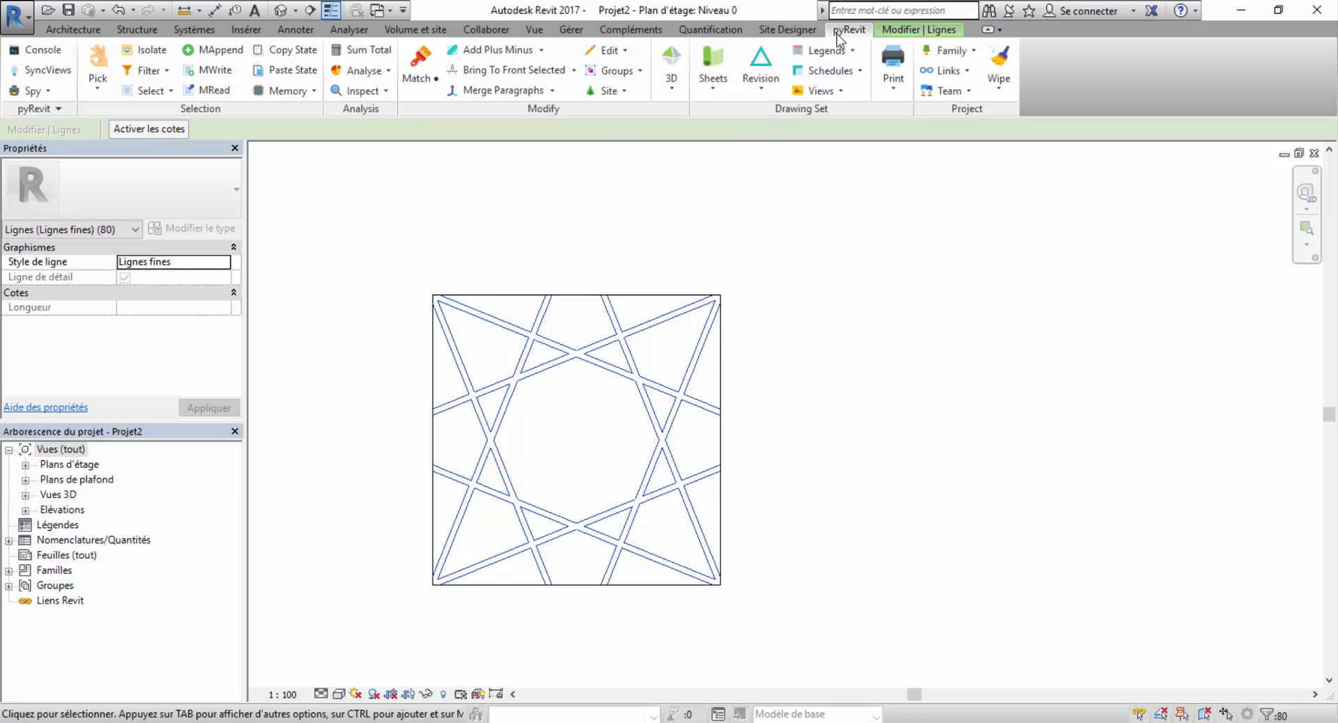
left_click(630, 54)
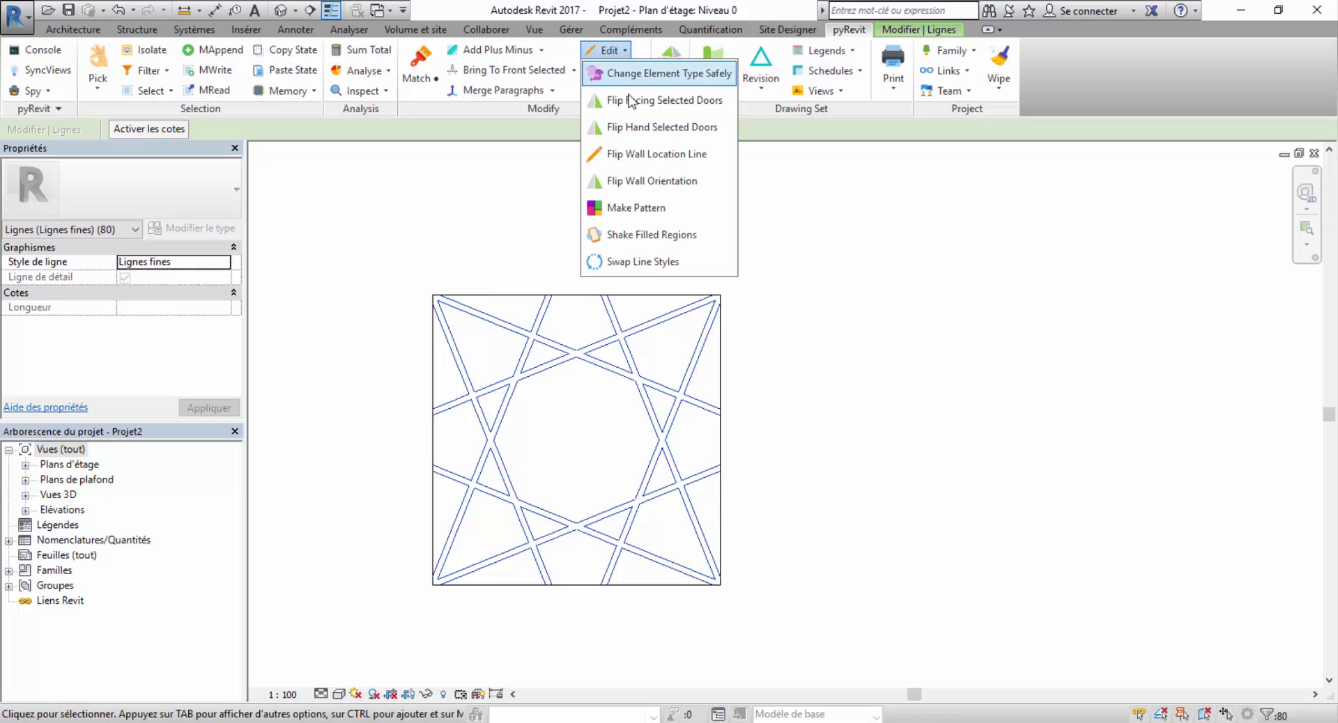
left_click(647, 213)
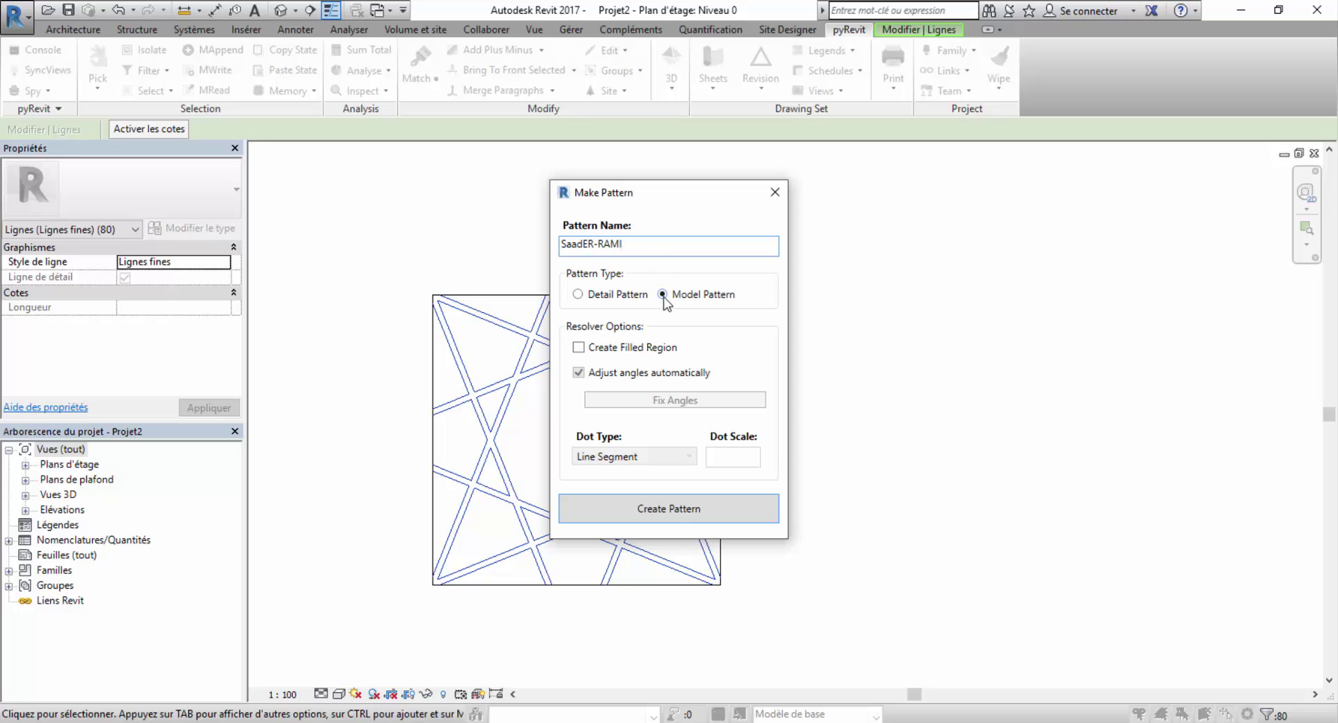
left_click(636, 509)
left_click(433, 585)
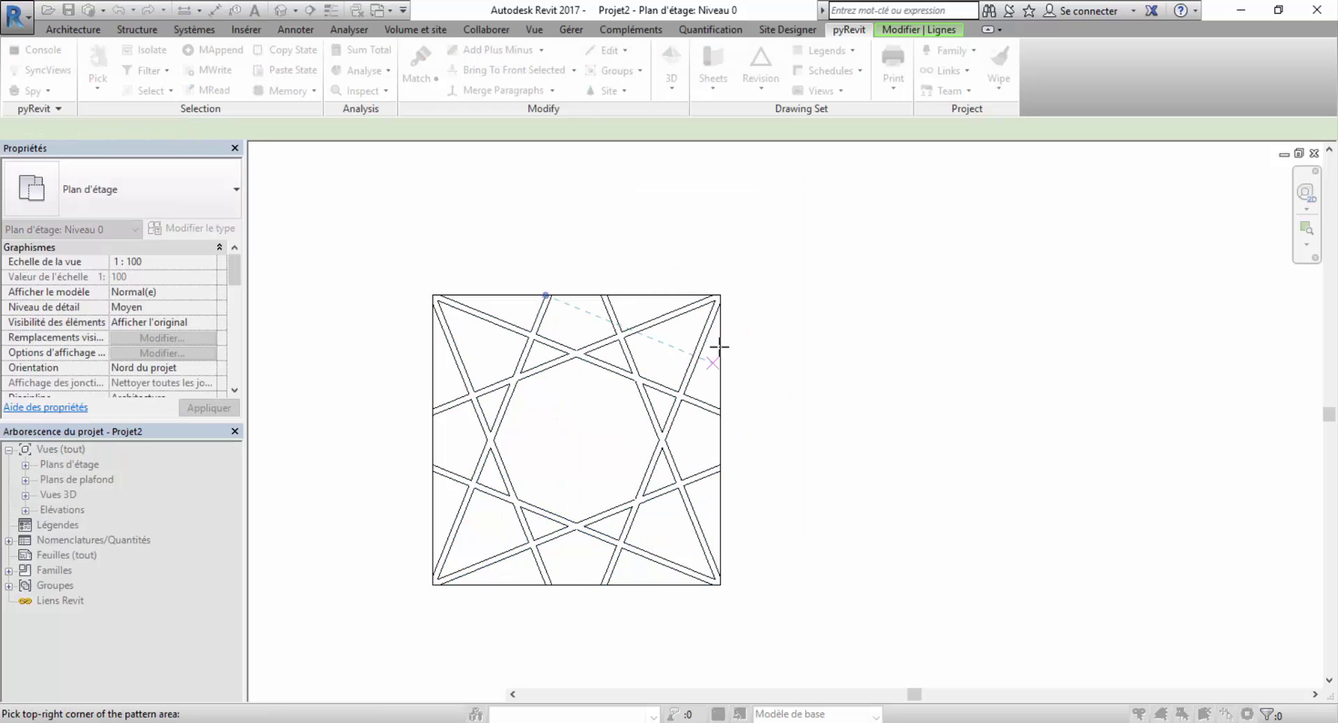
left_click(721, 297)
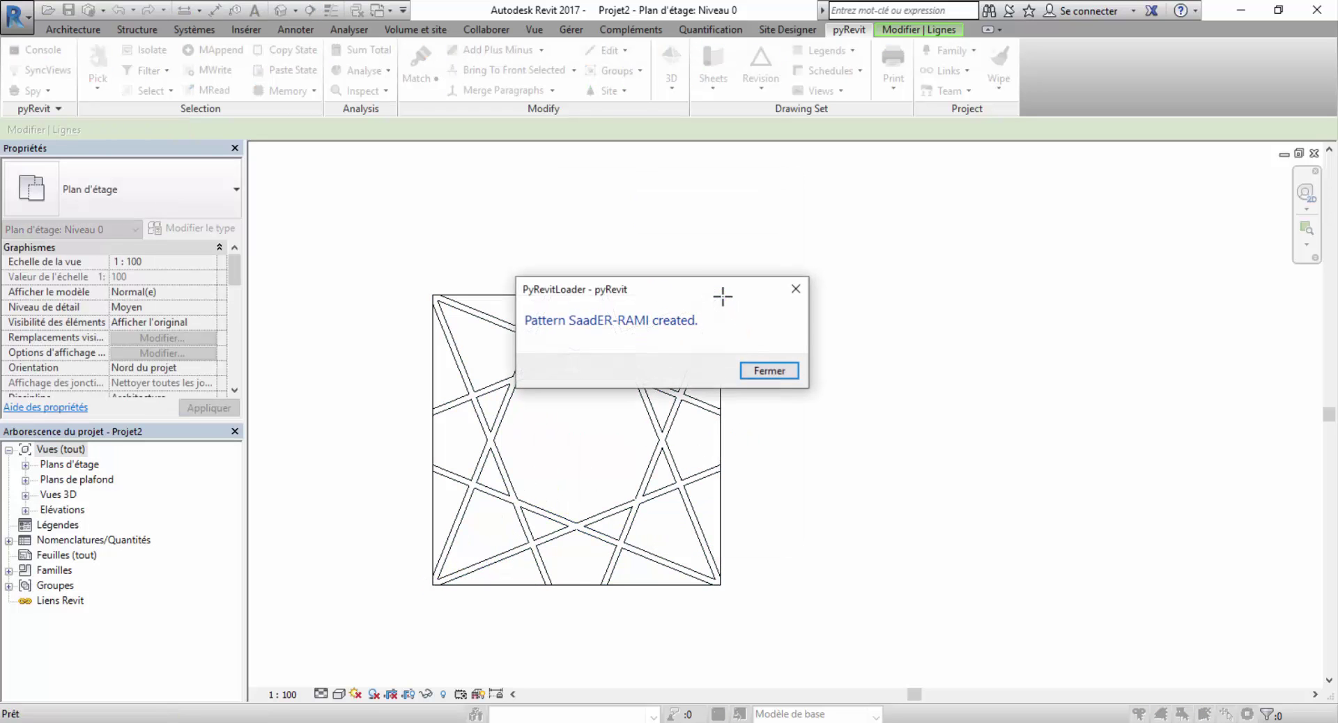
left_click(769, 370)
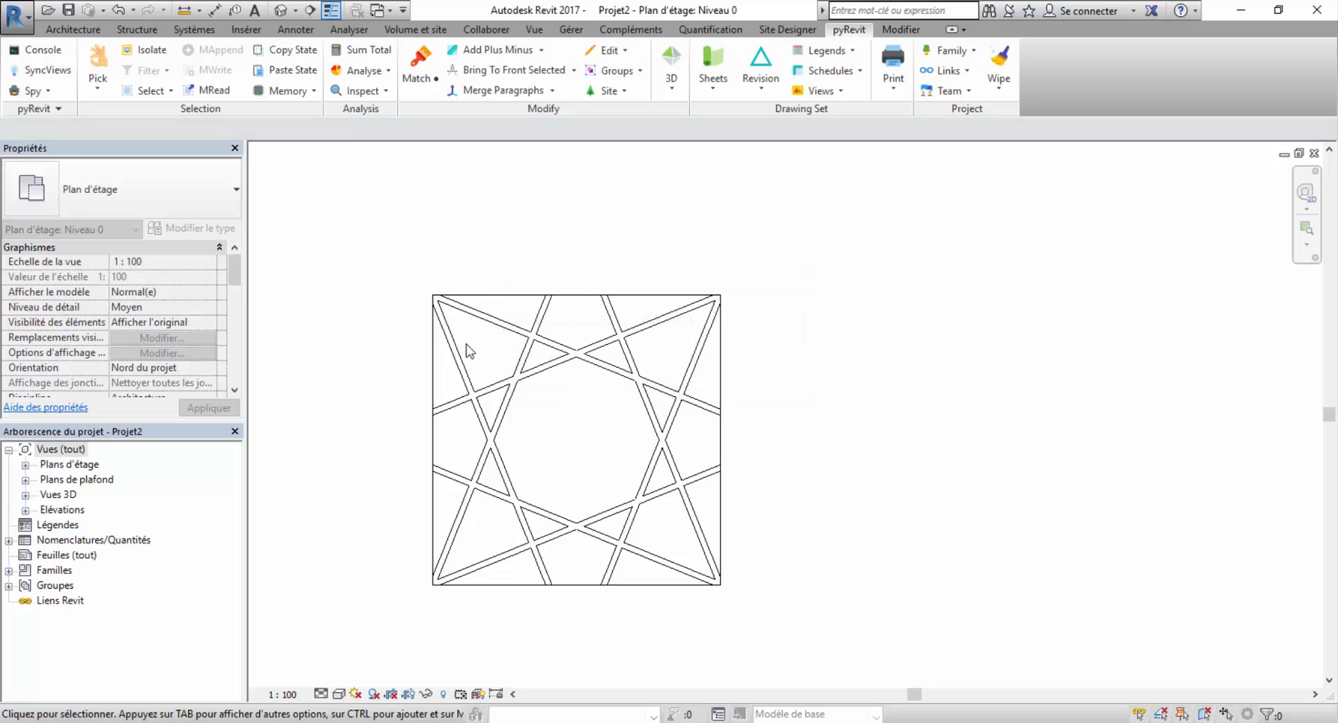
scroll(469, 349, "down", 5)
Draw a large rectangular filled region beside the star motif
left_click(296, 29)
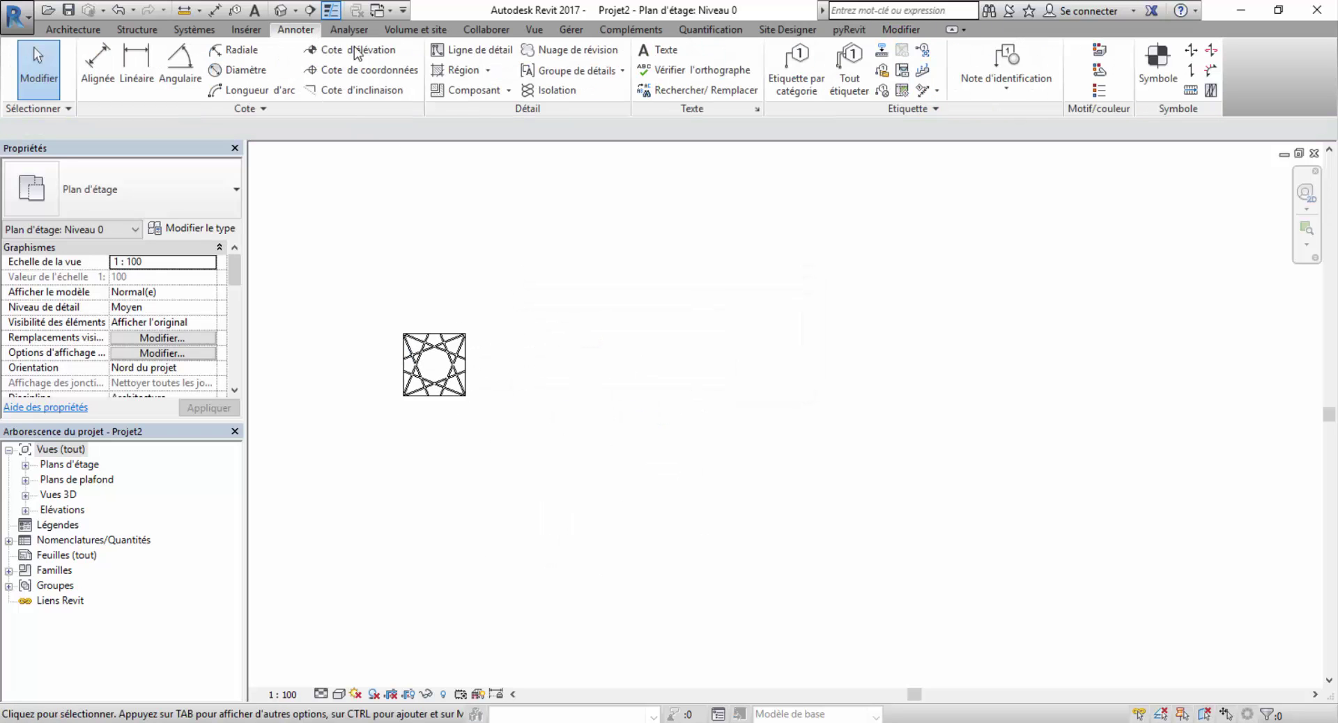
left_click(456, 68)
left_click(770, 53)
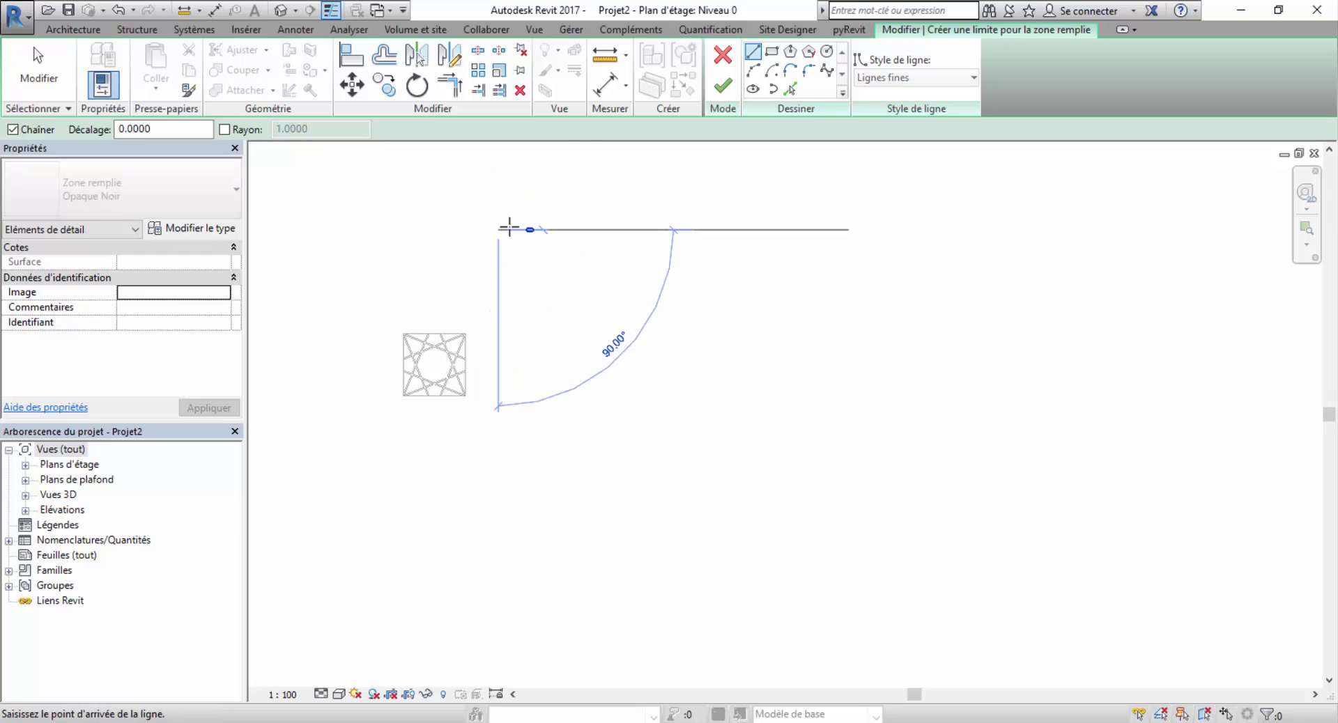
left_click(497, 226)
left_click(1106, 620)
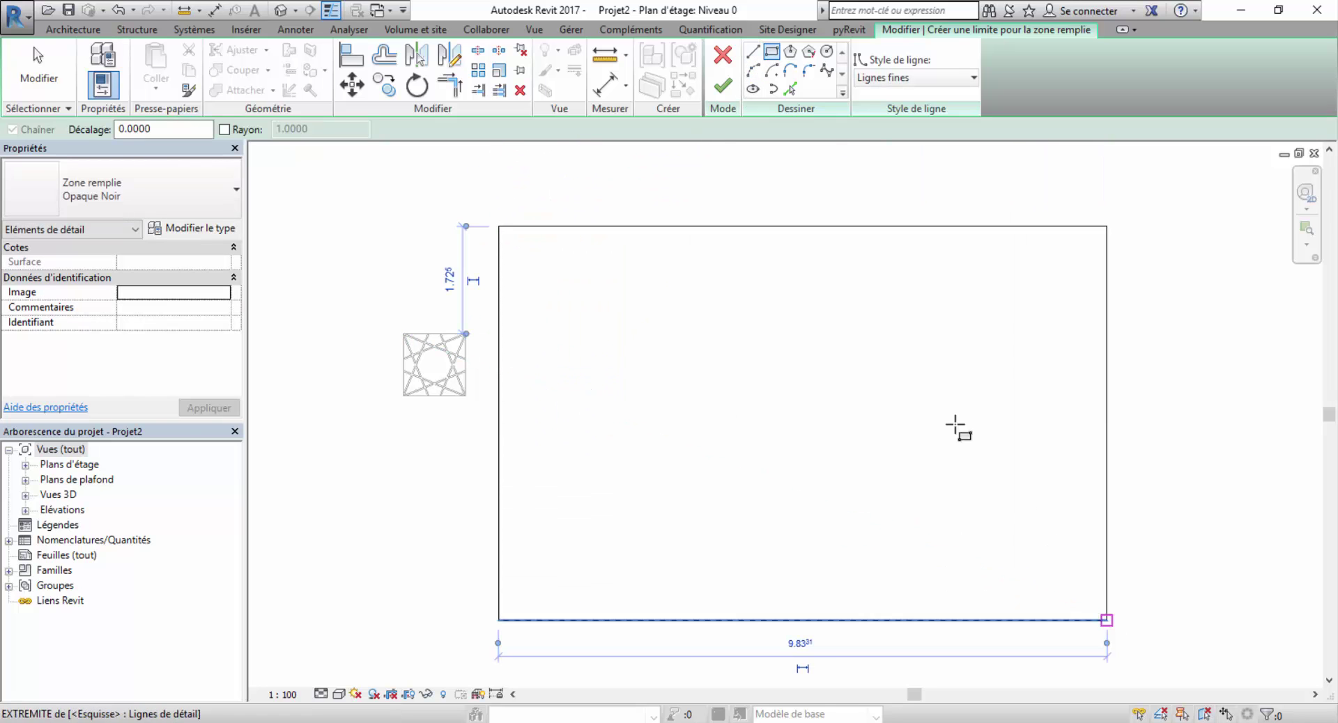
left_click(722, 86)
Set the filled region type's fill pattern to the custom star Model pattern
left_click(191, 228)
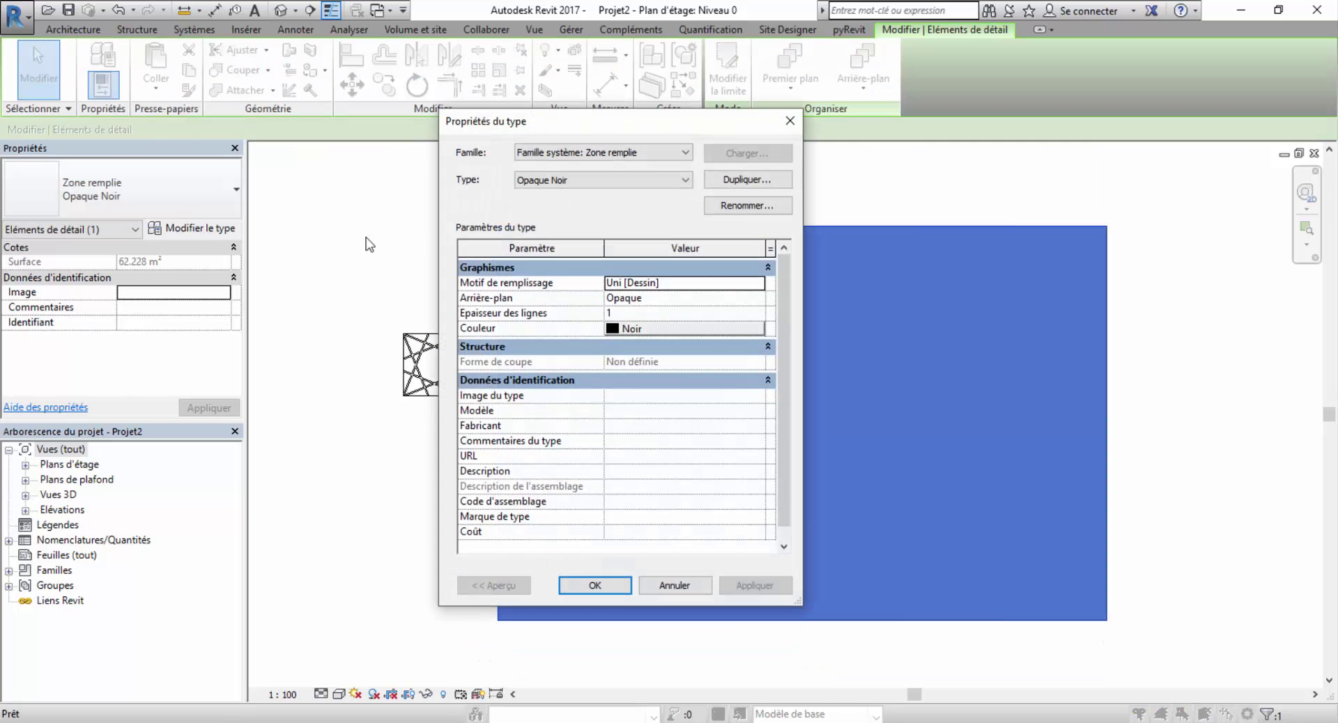
left_click(758, 282)
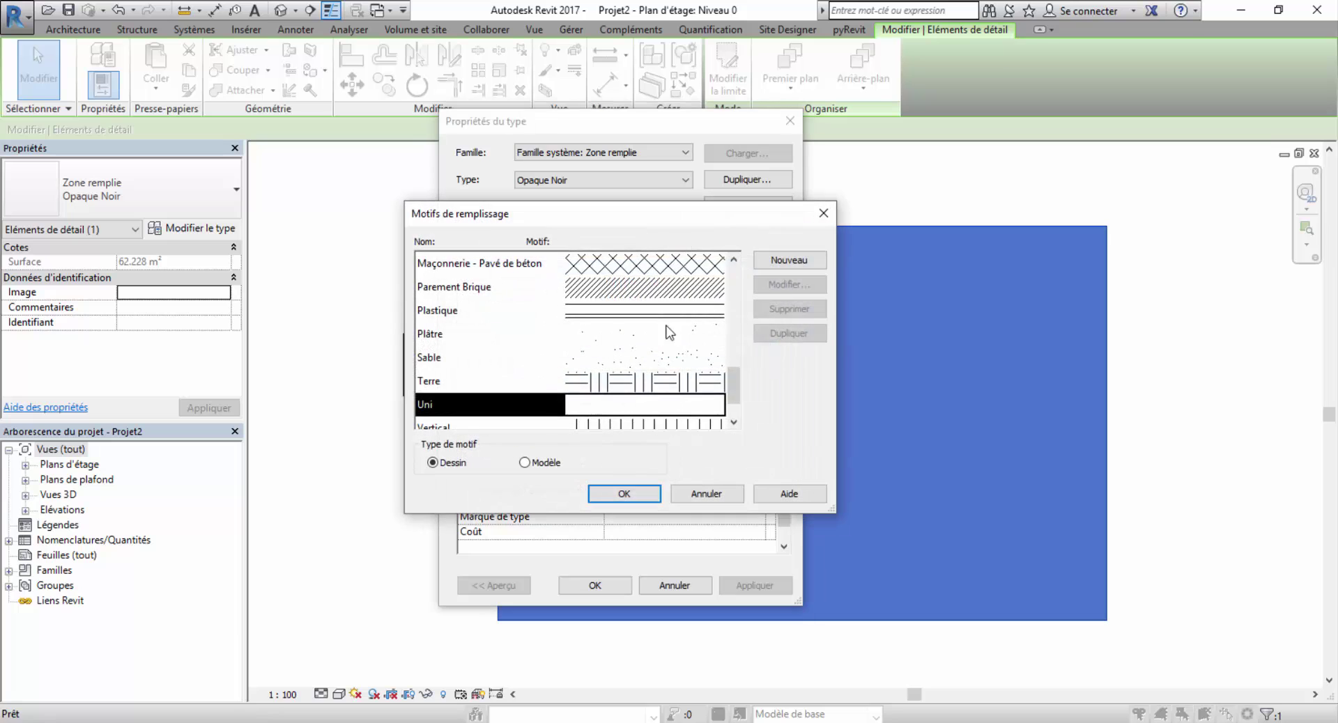
left_click(547, 463)
left_click(608, 357)
scroll(609, 357, "down", 10)
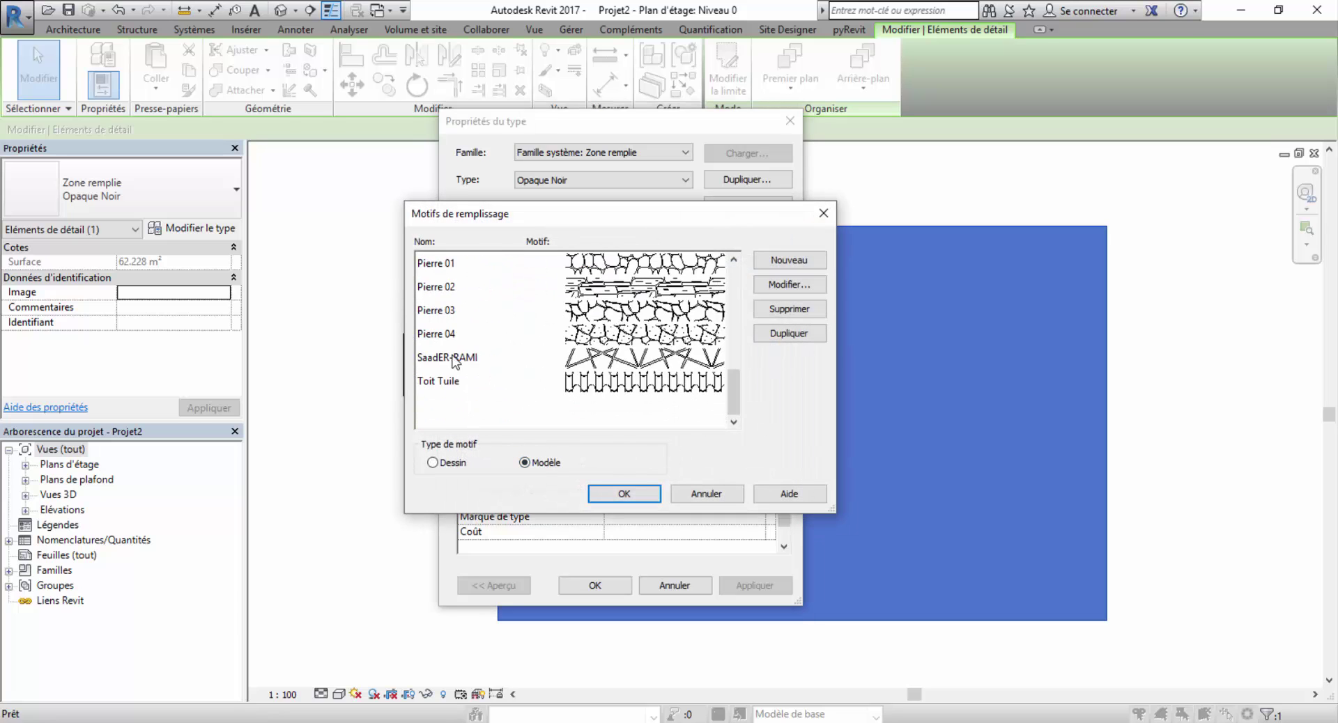
left_click(456, 358)
left_click(617, 495)
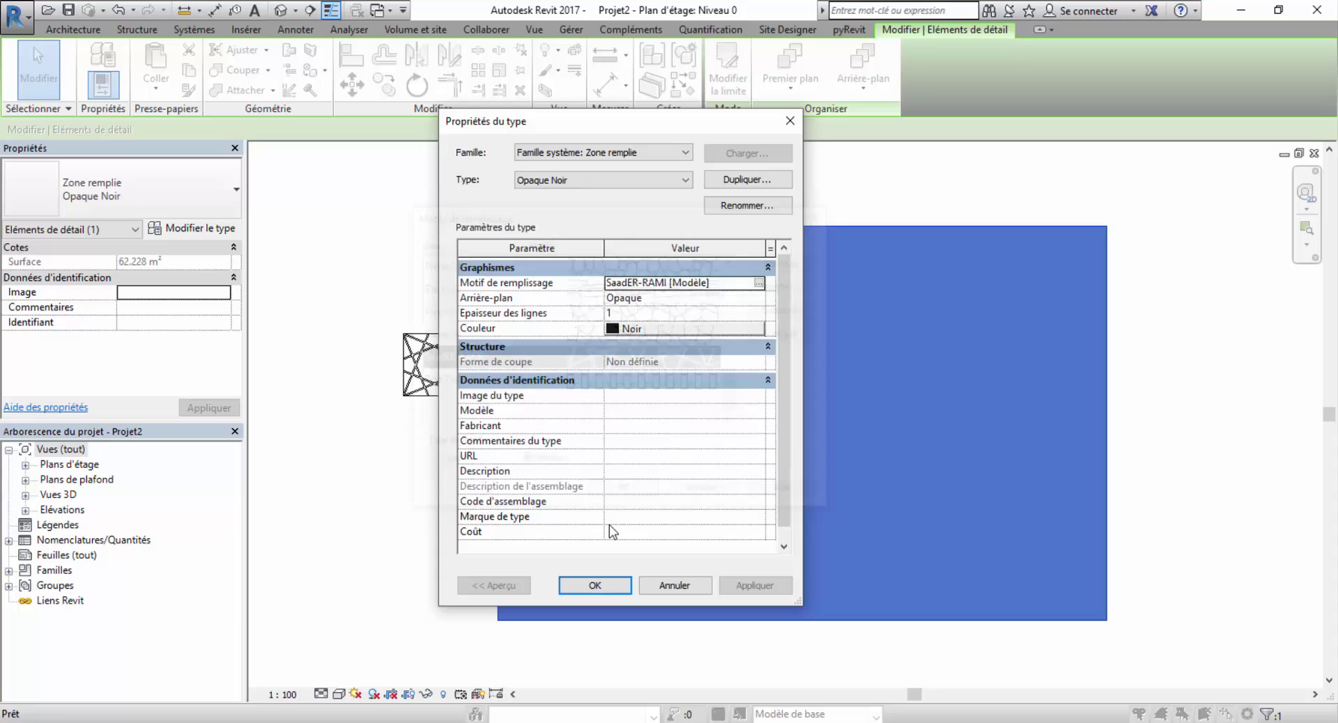
left_click(595, 585)
Deselect the patterned region and pan the plan to show space above it
key("Escape")
scroll(807, 438, "up", 2)
scroll(819, 421, "up", 1)
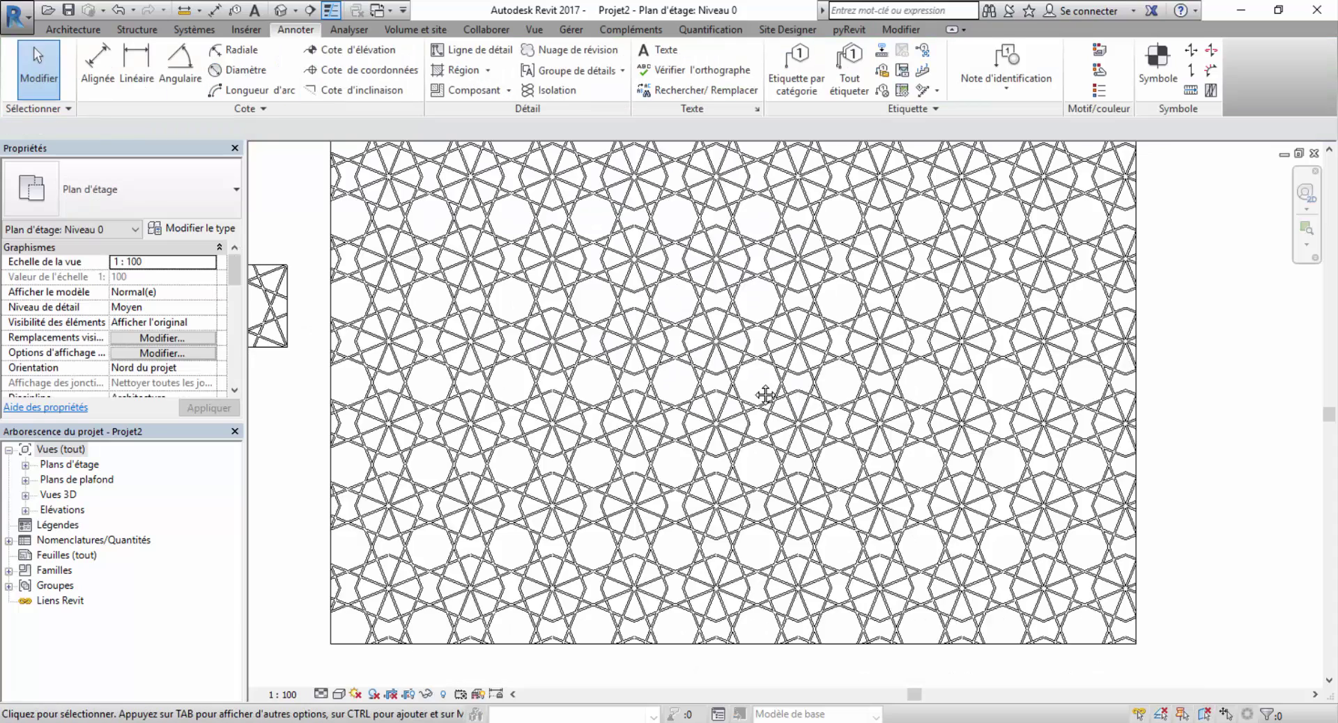
scroll(768, 392, "down", 4)
middle_click_drag(749, 398, 687, 457)
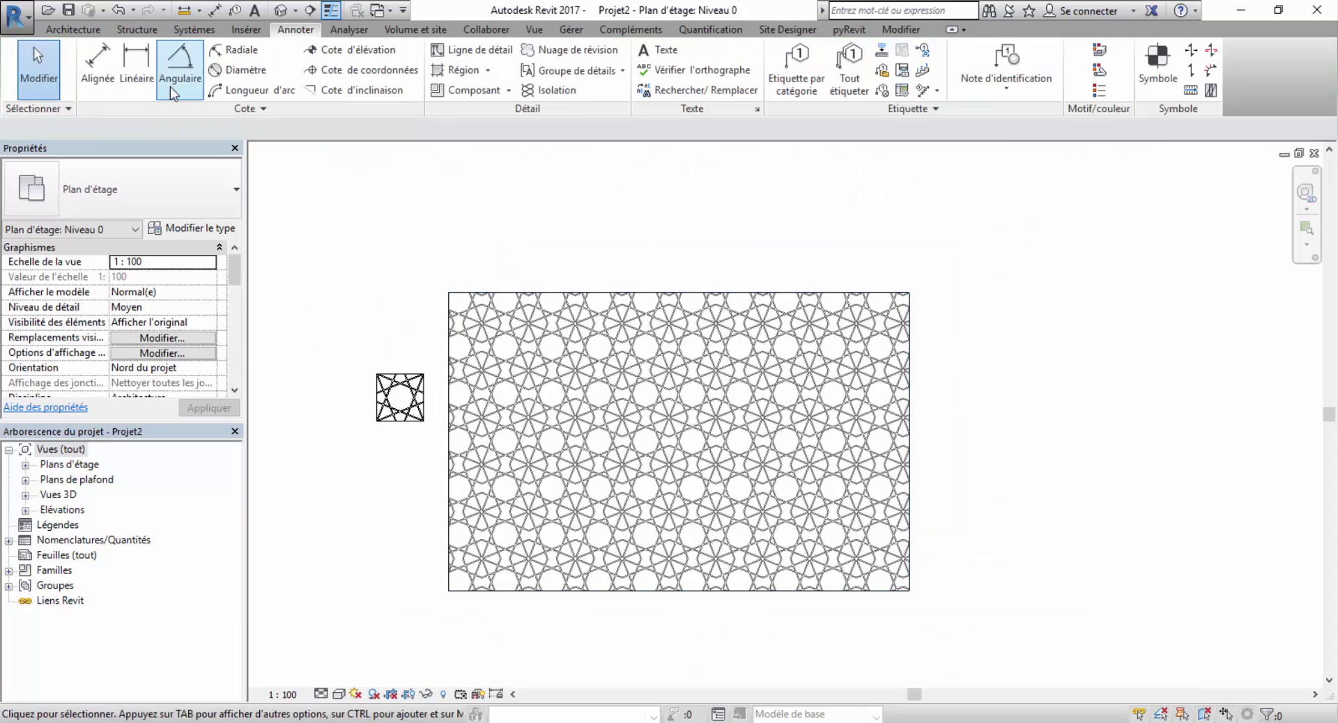
Draw a wall above the region, switch to the default 3D view and select it
left_click(76, 29)
left_click(100, 58)
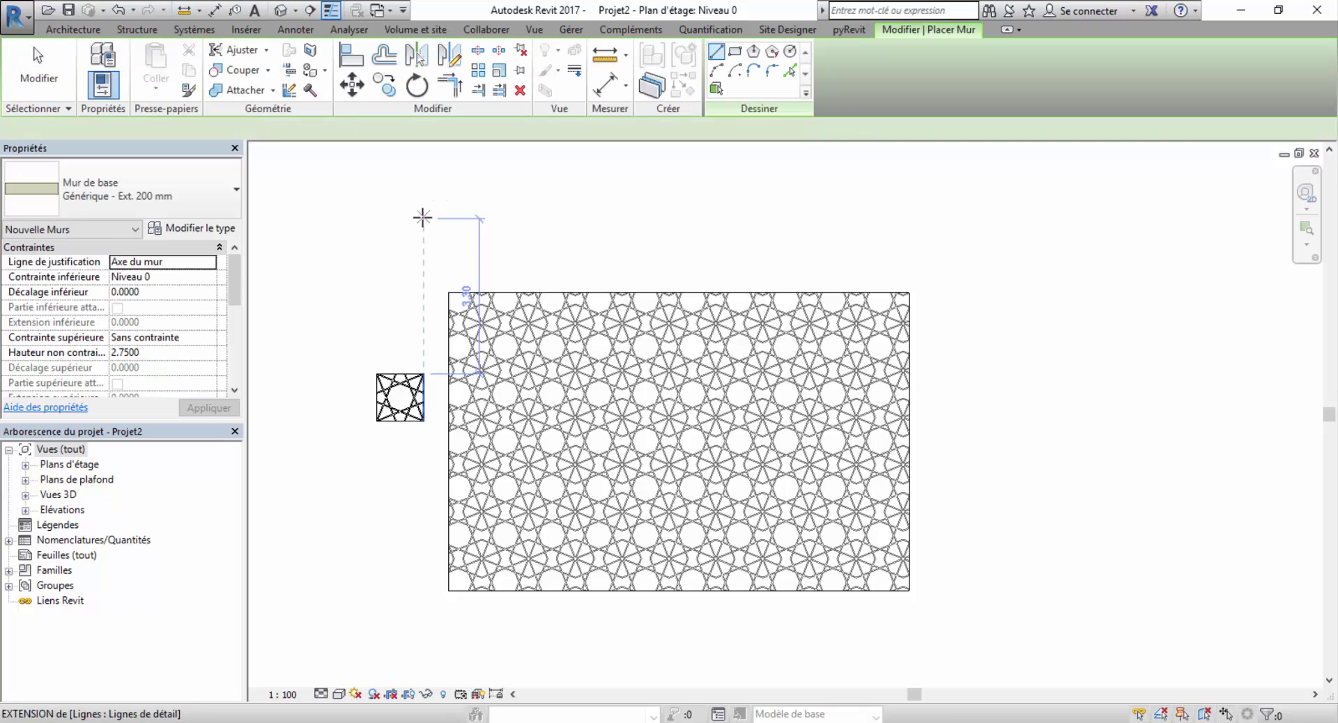
left_click(423, 218)
left_click(879, 219)
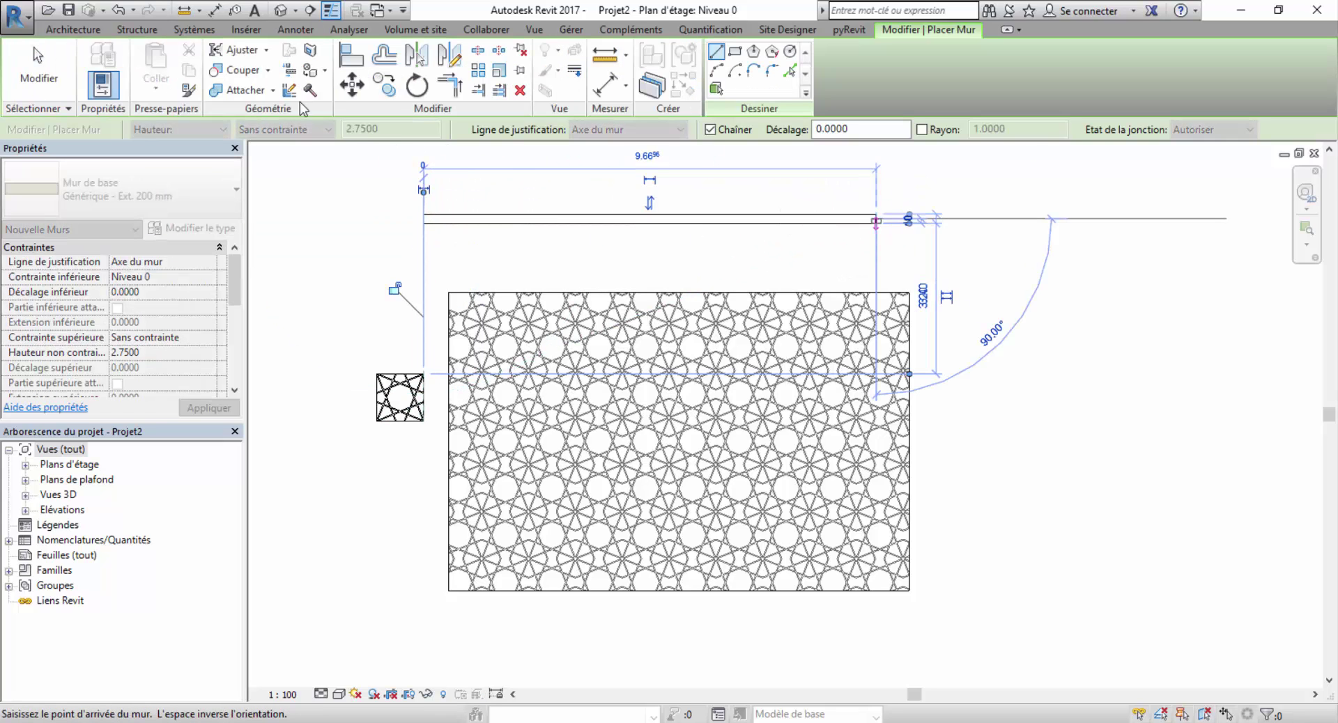
left_click(280, 9)
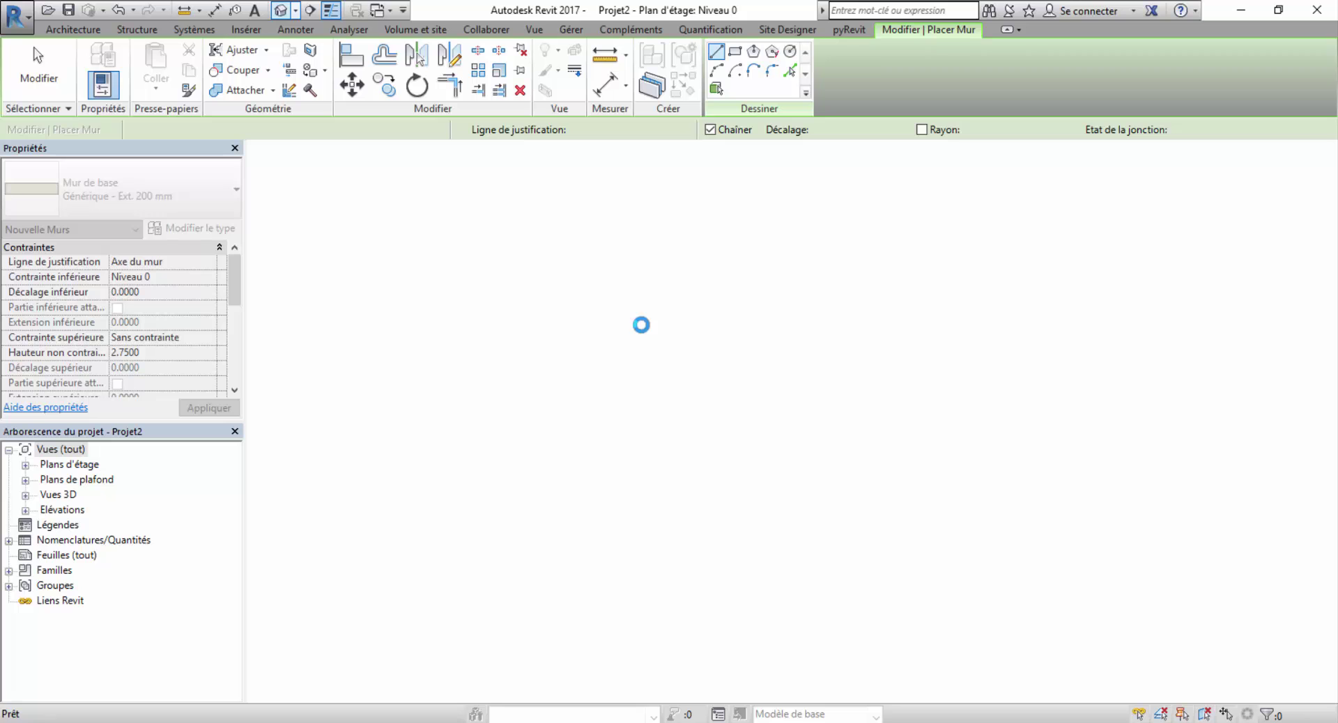
key("Escape")
key("Escape")
left_click(708, 345)
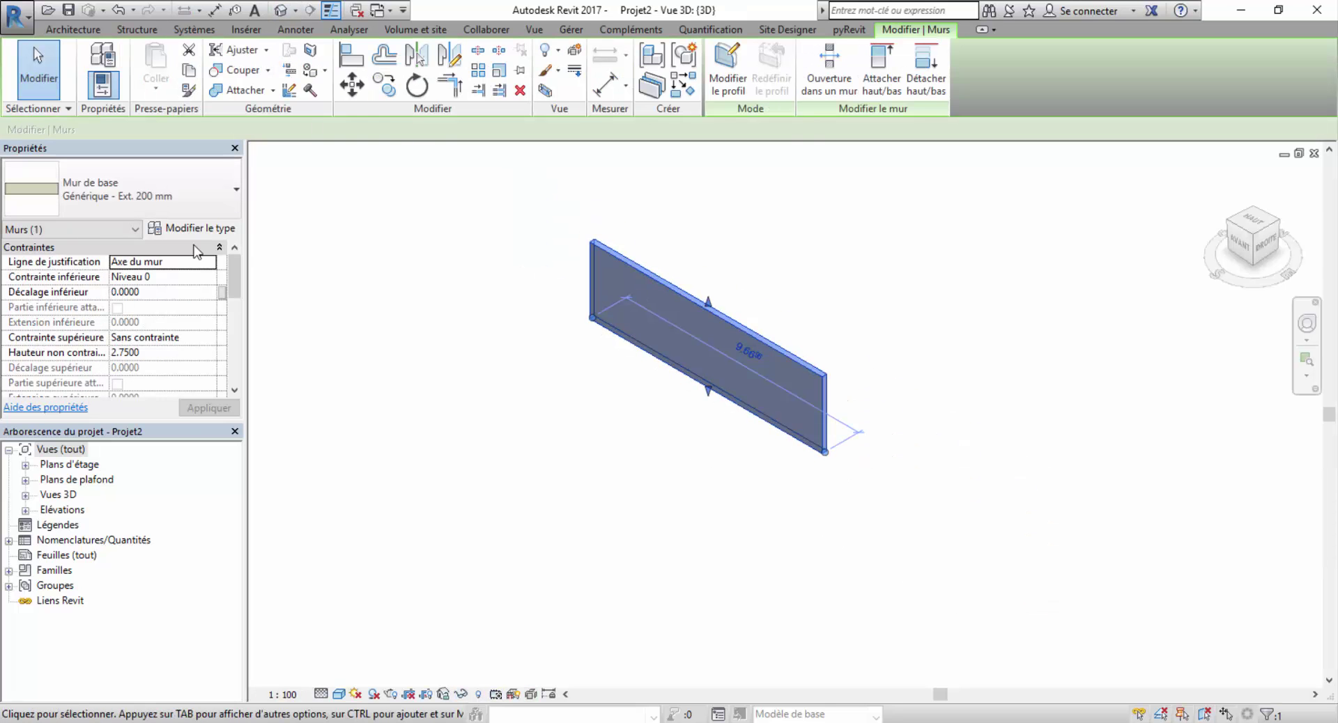
Open the graphics settings of the wall type's structural layer material
left_click(191, 227)
left_click(680, 286)
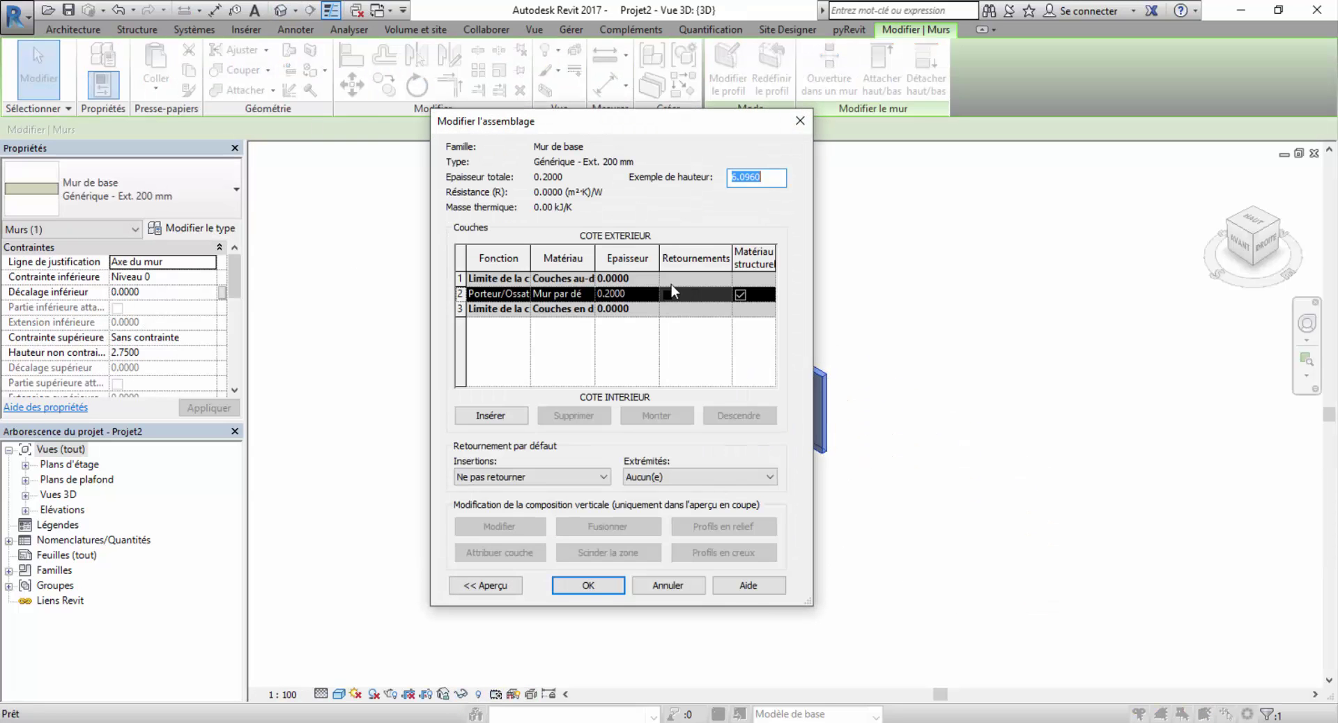
left_click(590, 299)
left_click(589, 295)
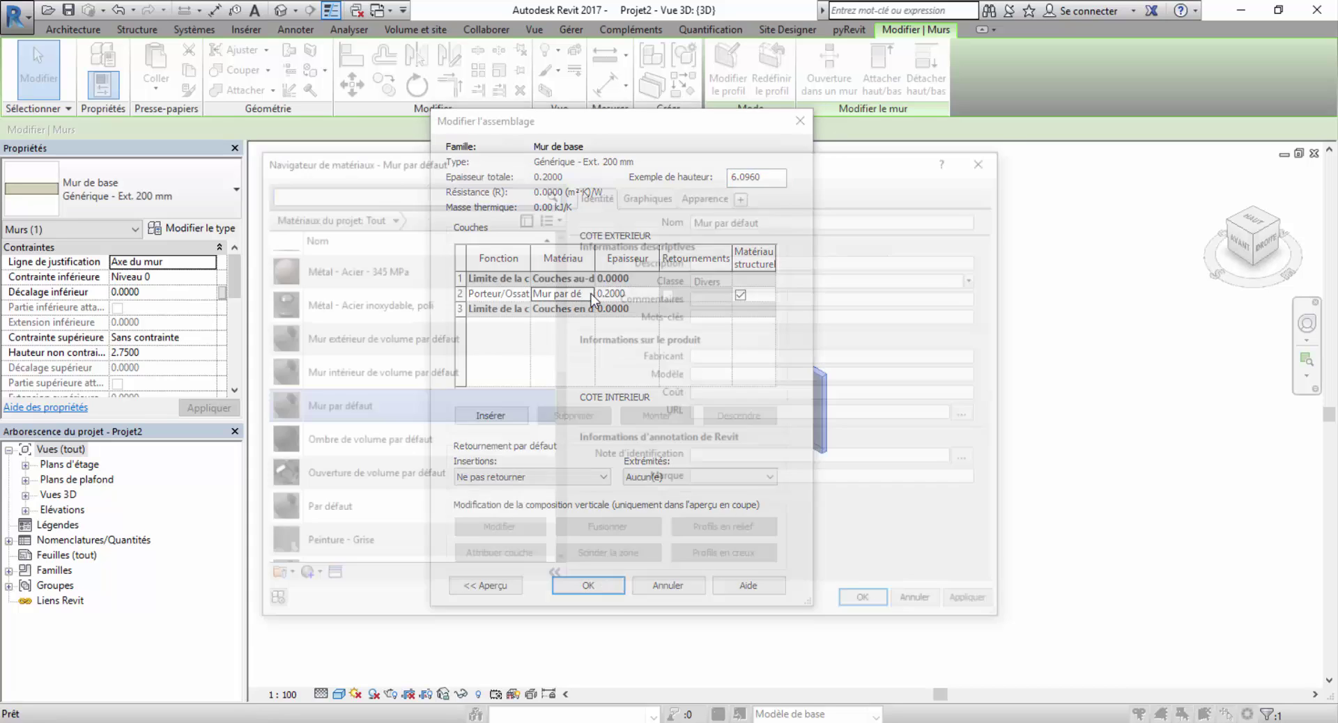
left_click(649, 193)
Set the 'Mur par défaut' material's surface pattern to the SaadER-RAMI star model pattern
left_click(718, 328)
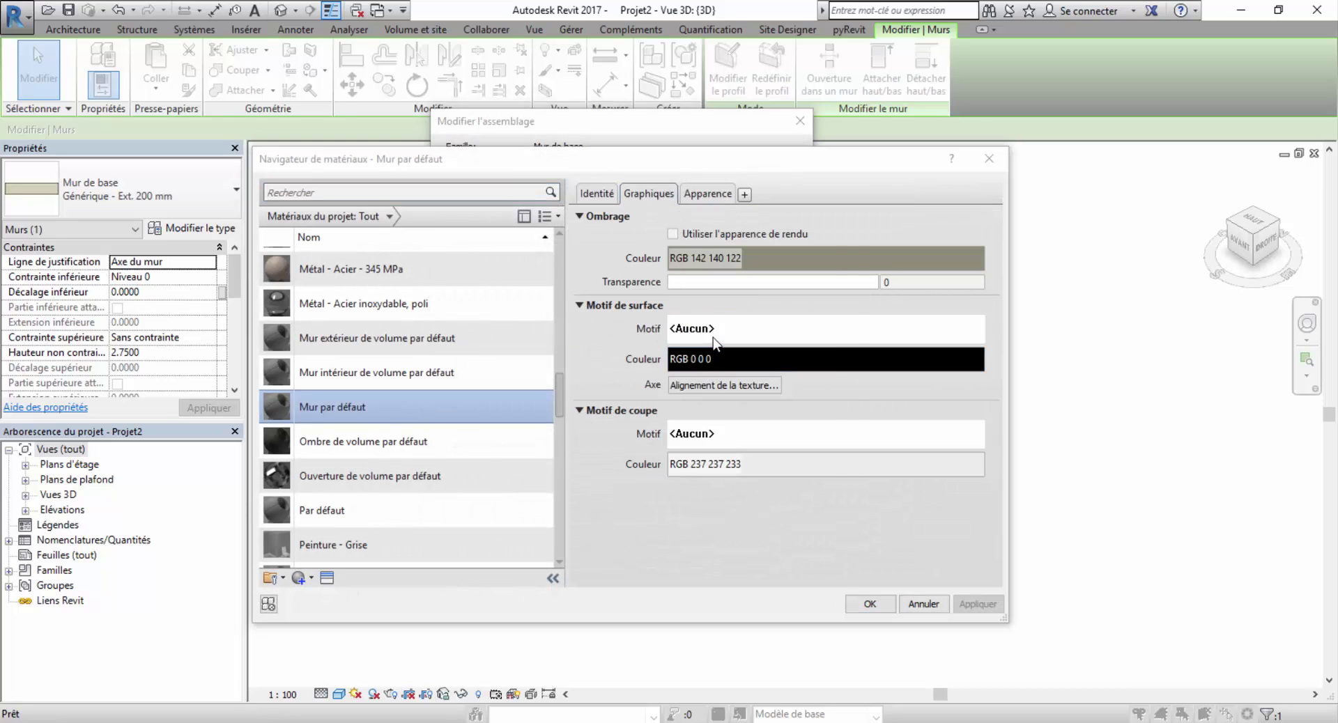
scroll(638, 390, "down", 5)
left_click(535, 489)
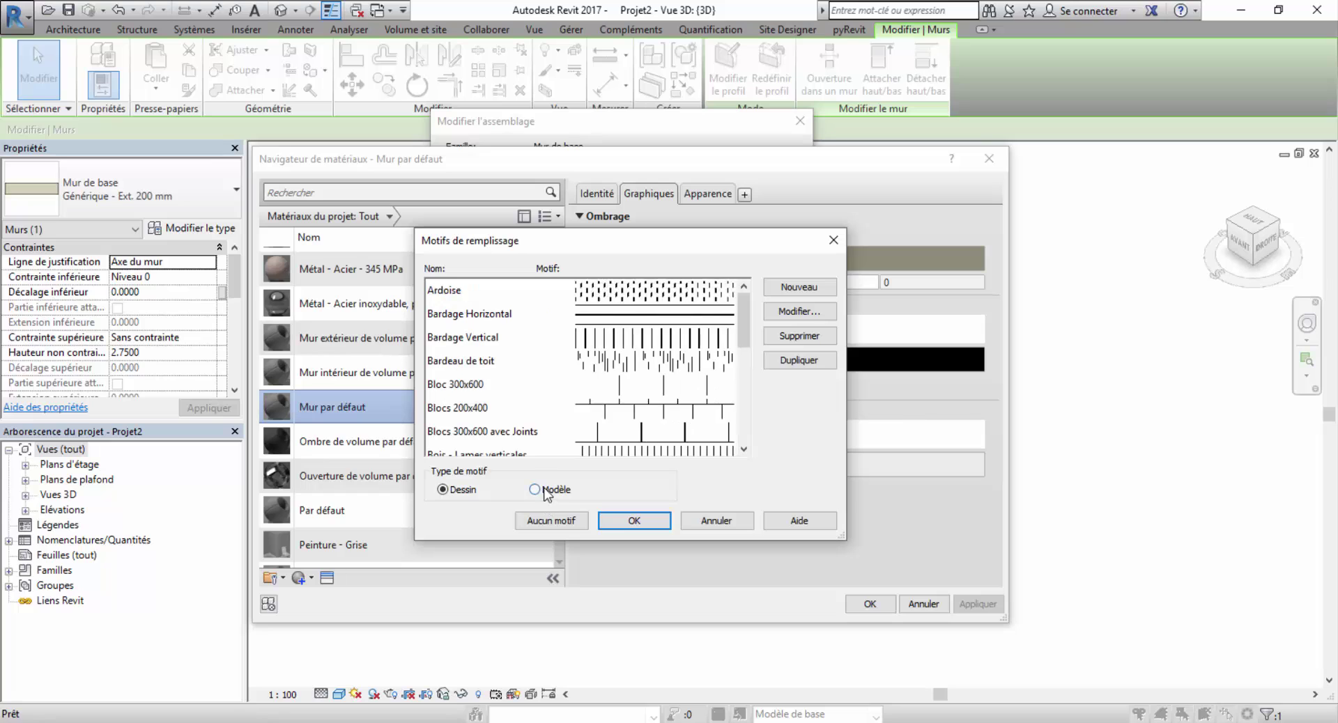
scroll(481, 397, "down", 5)
left_click(474, 386)
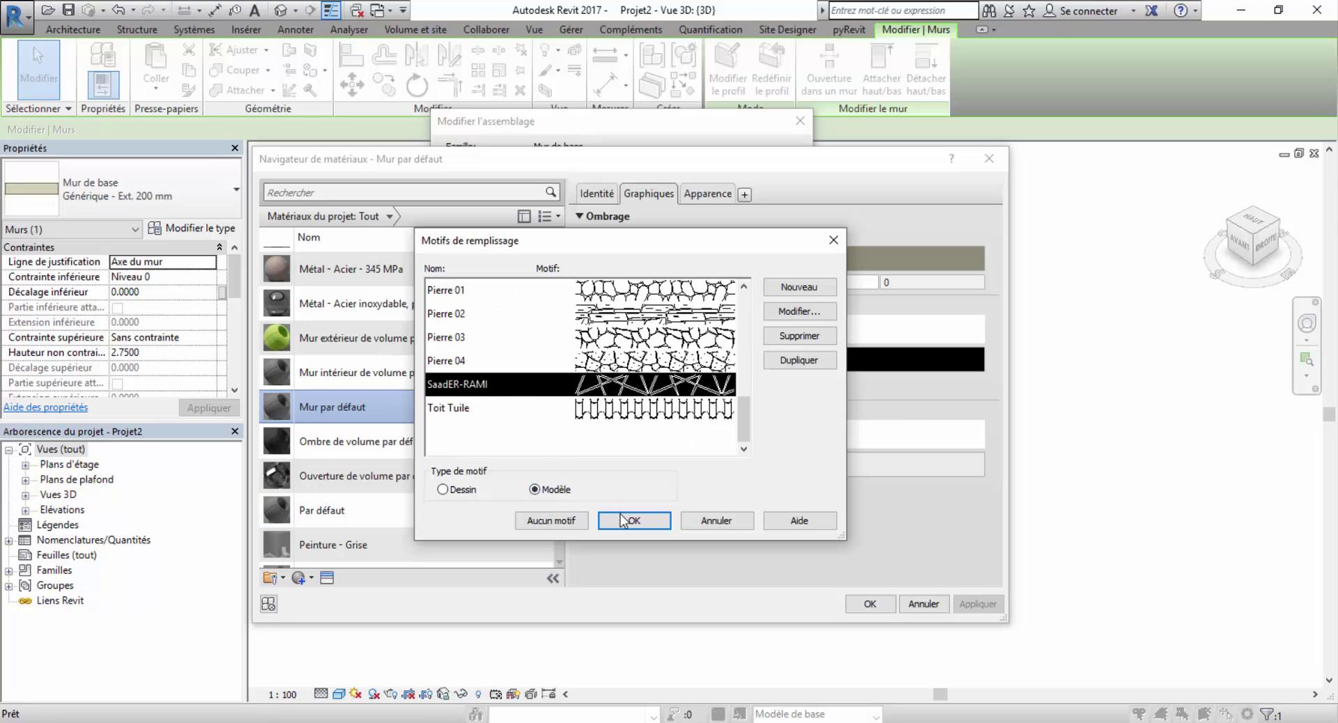
left_click(625, 521)
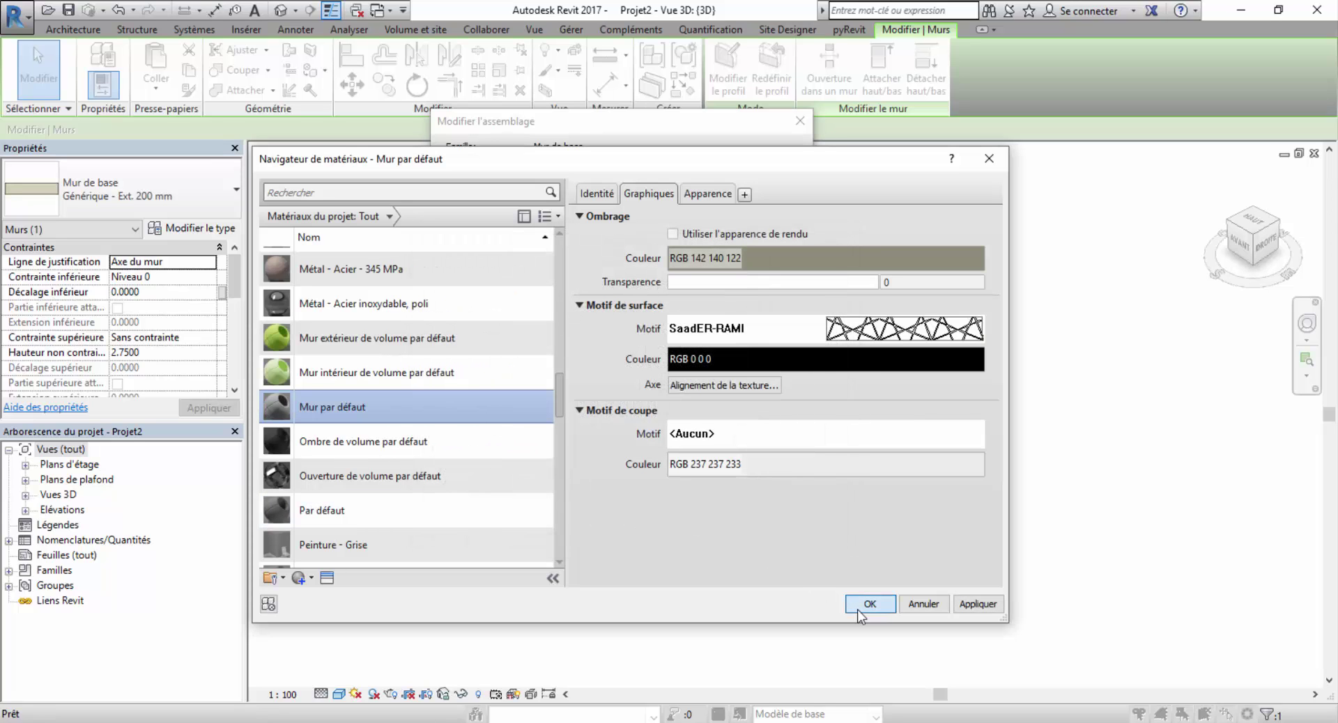
left_click(859, 611)
left_click(589, 589)
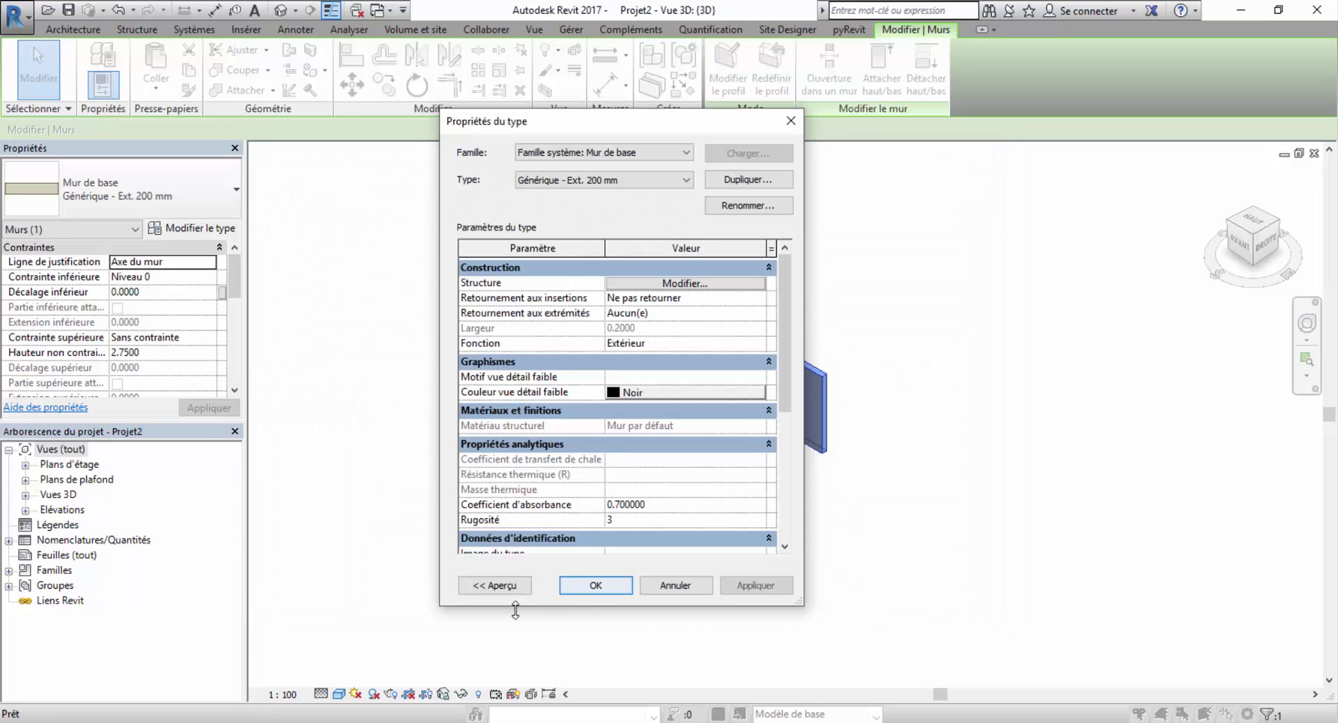
left_click(601, 671)
Switch the 3D view to Shaded visual style so the star pattern shows
left_click(666, 587)
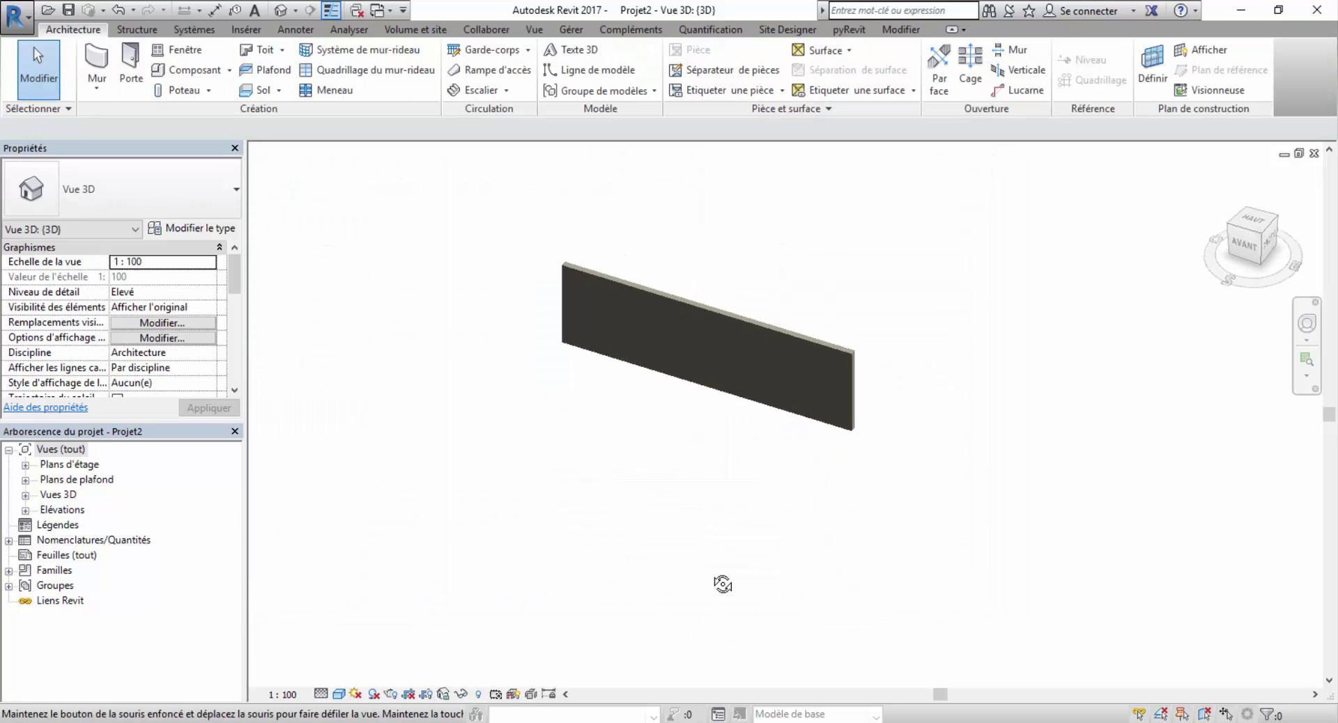
left_click(338, 695)
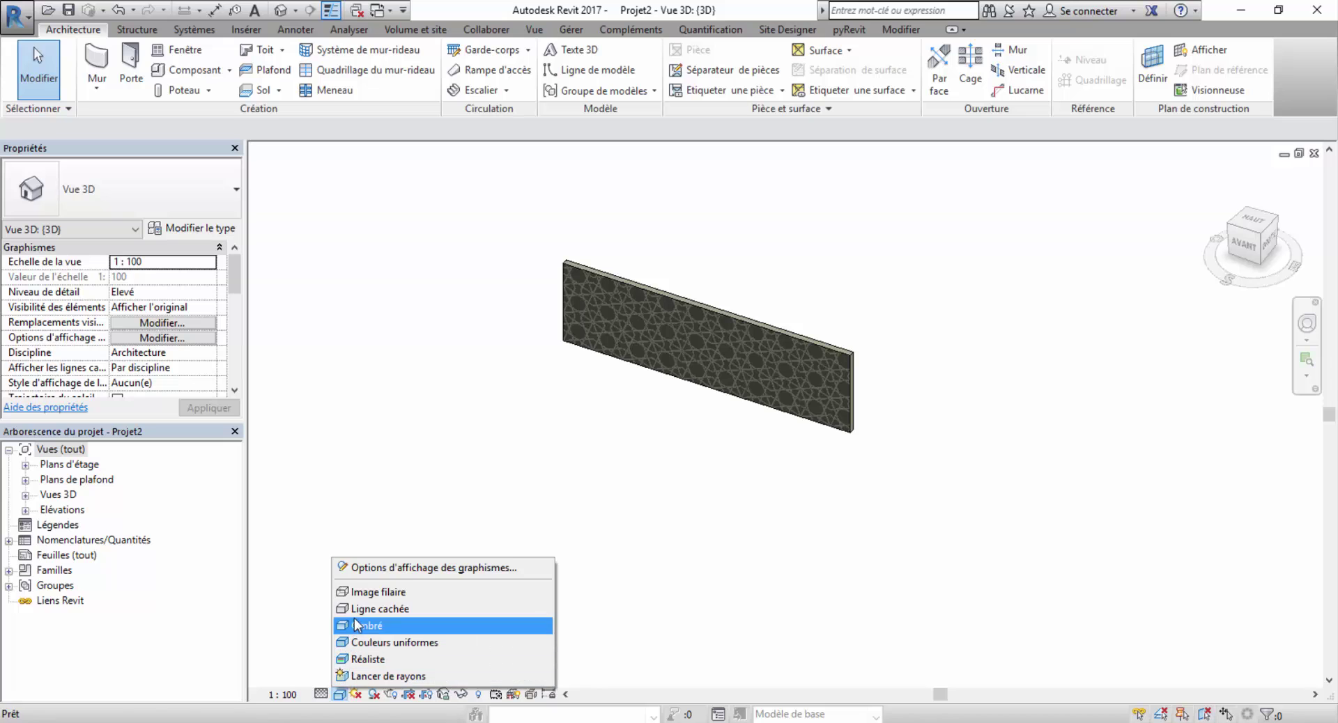
left_click(377, 617)
middle_click_drag(671, 507, 686, 438, "shift")
scroll(698, 375, "up", 4)
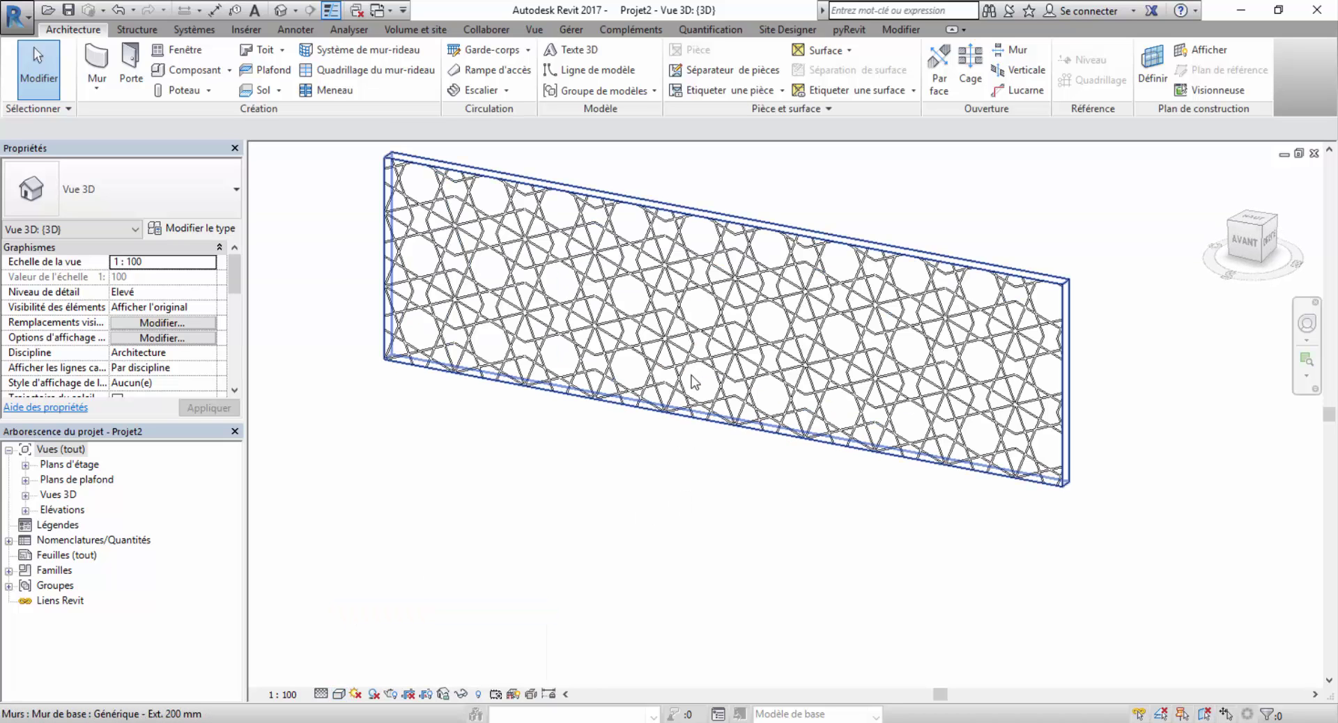
Raise the wall to an unconnected height of 5.3762 and lengthen it
left_click(681, 418)
left_click_drag(710, 285, 707, 145)
middle_click_drag(980, 481, 851, 613)
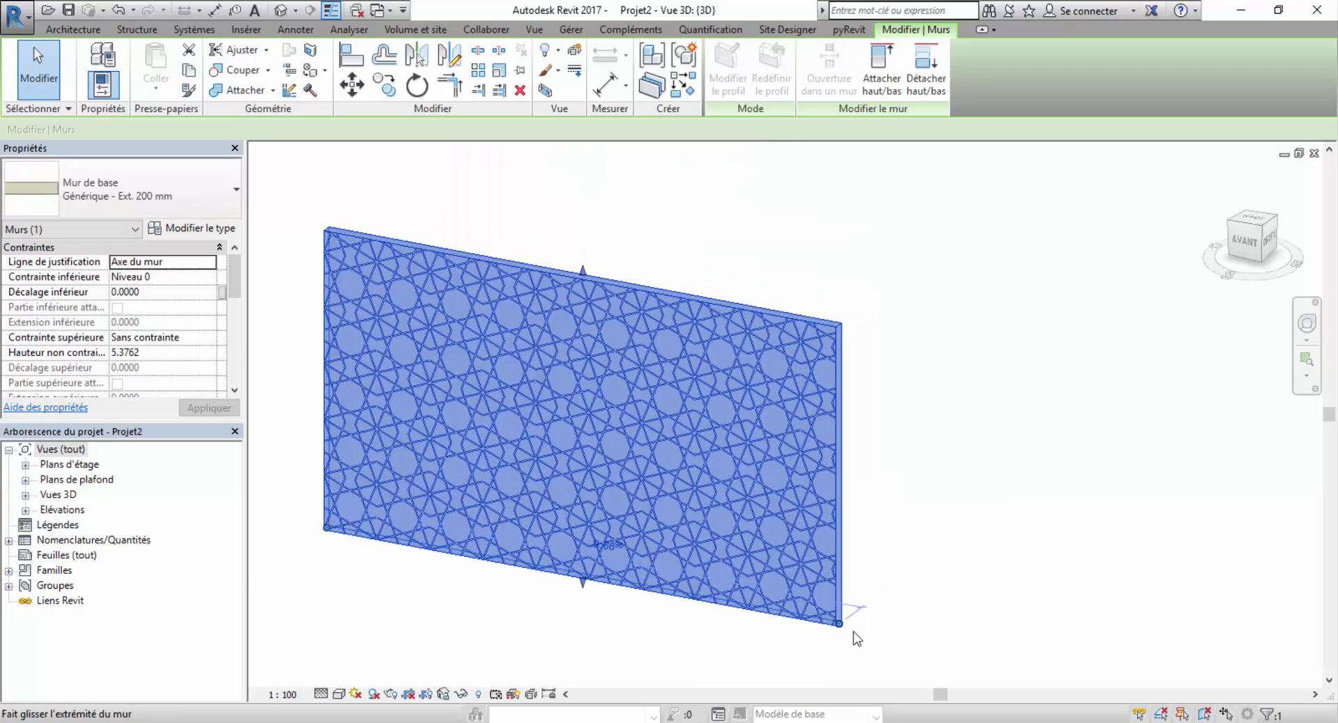
left_click_drag(856, 639, 990, 662)
key("Escape")
View the patterned wall straight on from the ViewCube's AVANT face, zoomed in
mouse_move(850, 553)
middle_mouse_down("shift")
mouse_move(917, 571)
mouse_move(797, 561)
mouse_move(1273, 277)
middle_mouse_up("shift")
left_click(1265, 247)
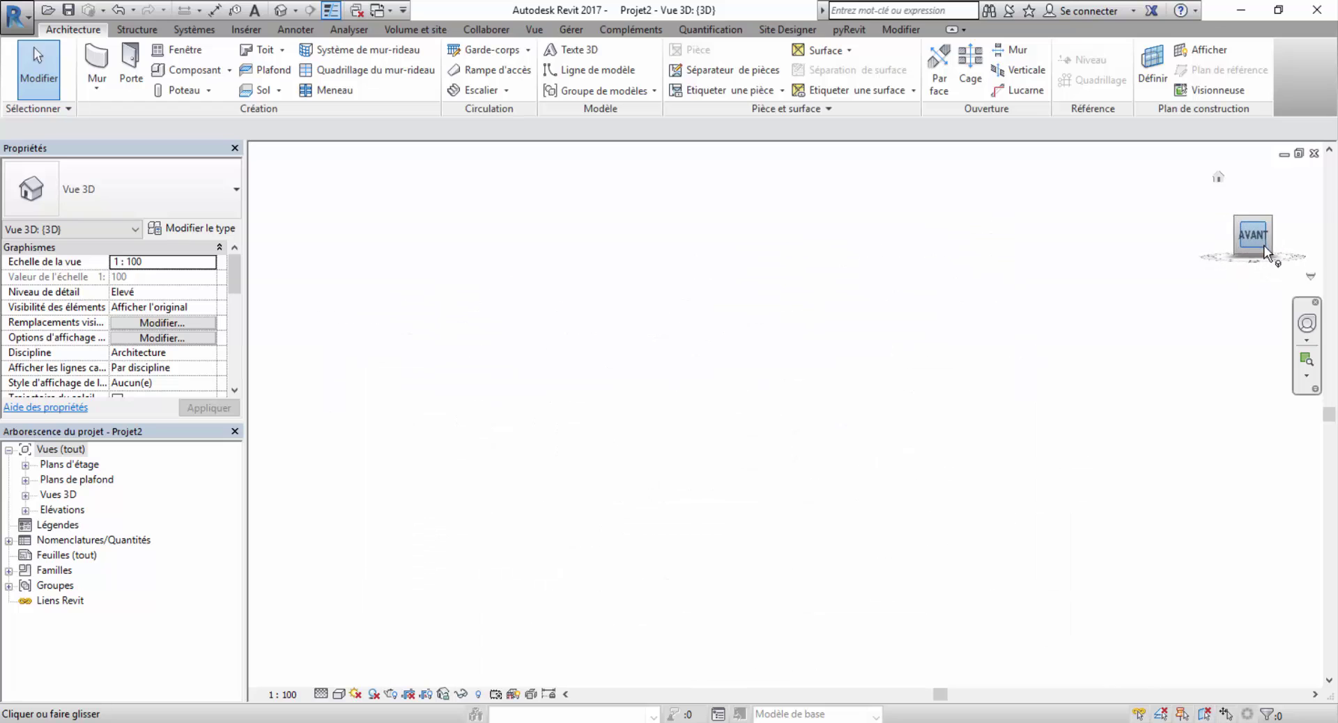
scroll(959, 349, "up", 3)
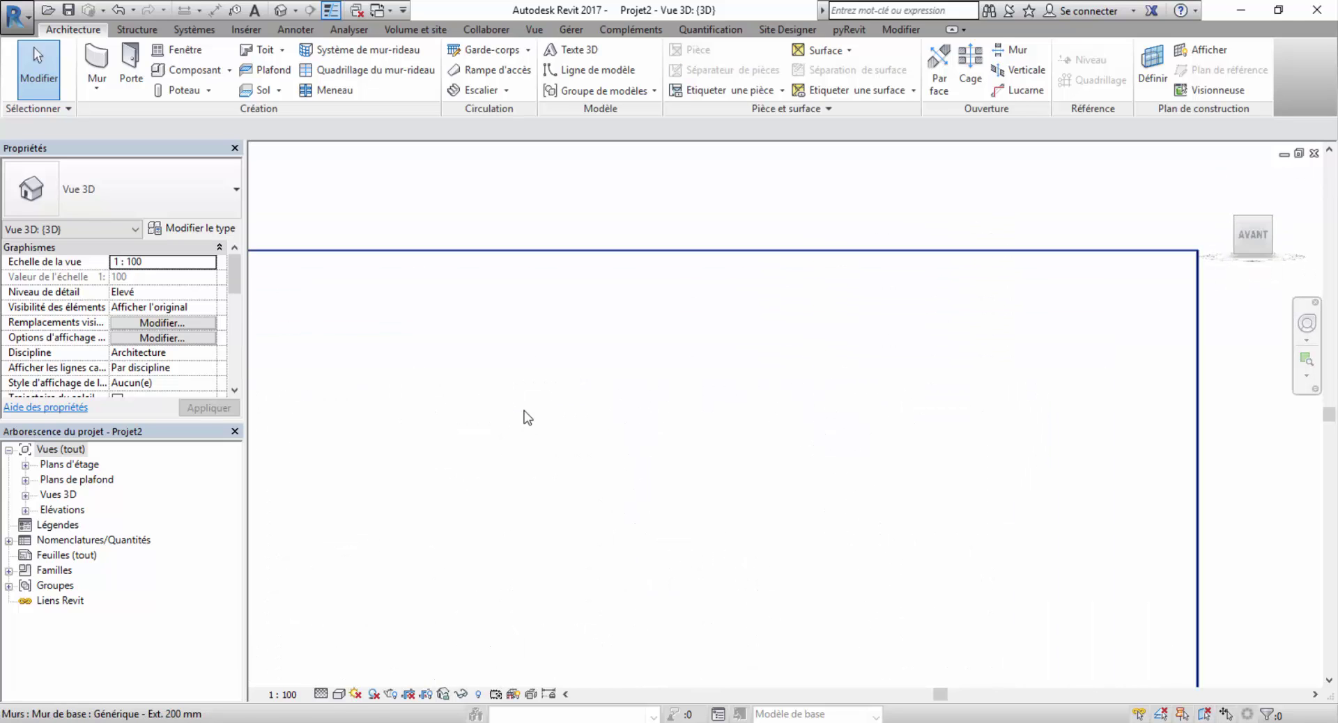